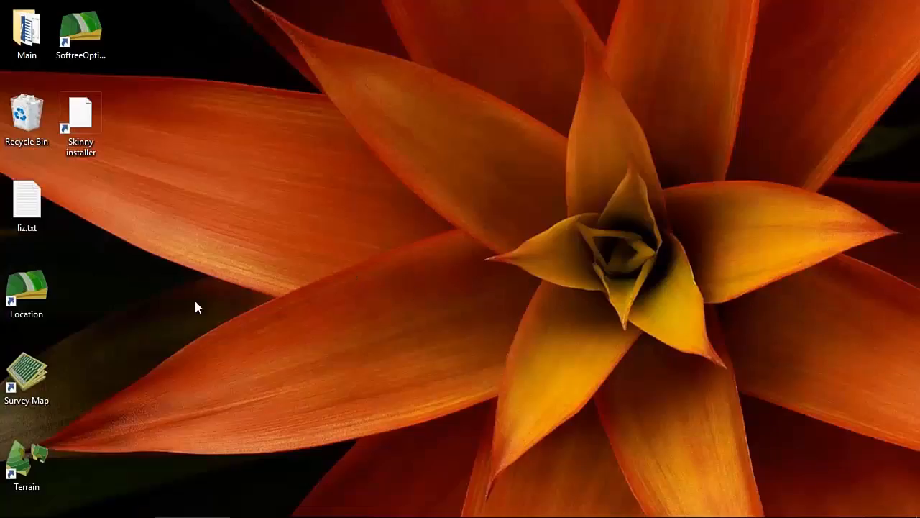
- Start the Location program in a maximized window and begin a new design based on the terrain file OG2.ter
double_click(19, 301)
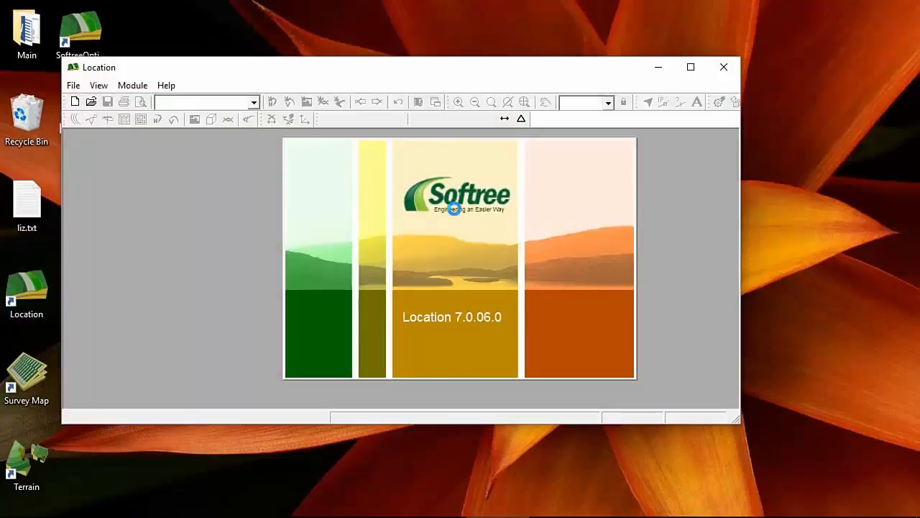
double_click(404, 73)
click(12, 24)
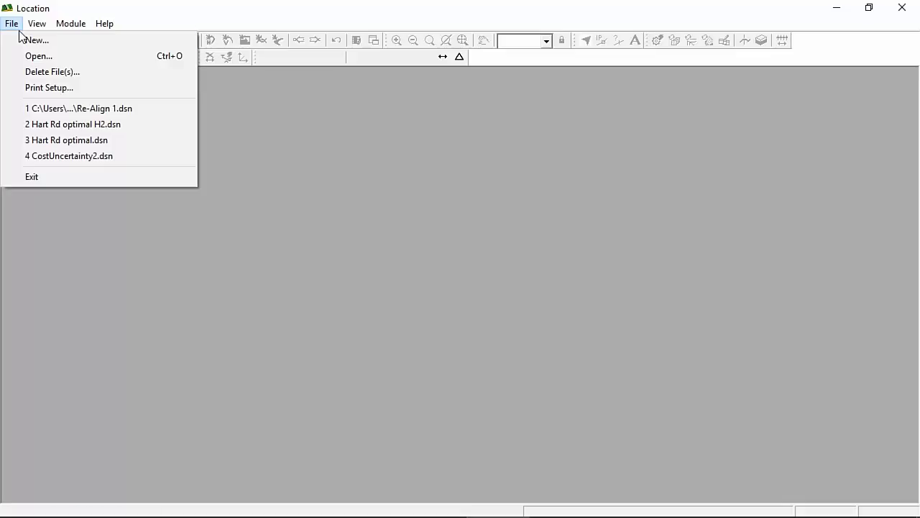
click(37, 40)
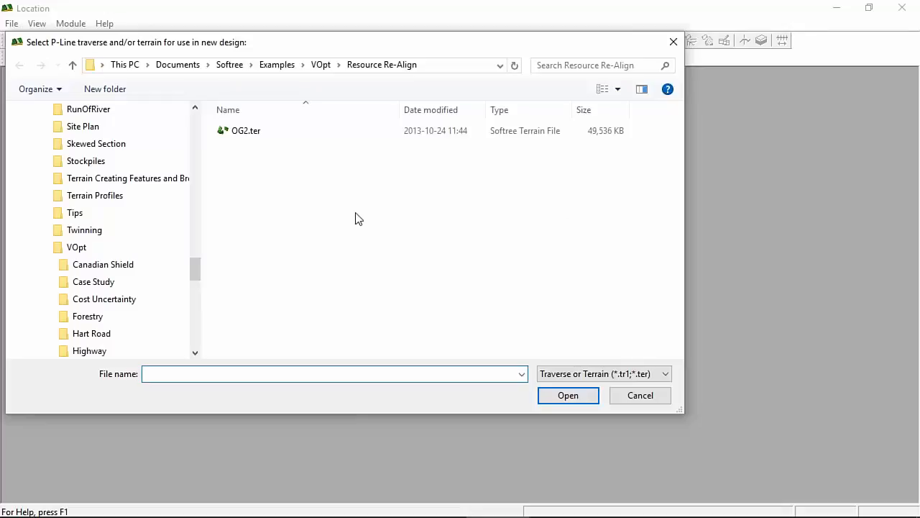
click(253, 132)
key(Return)
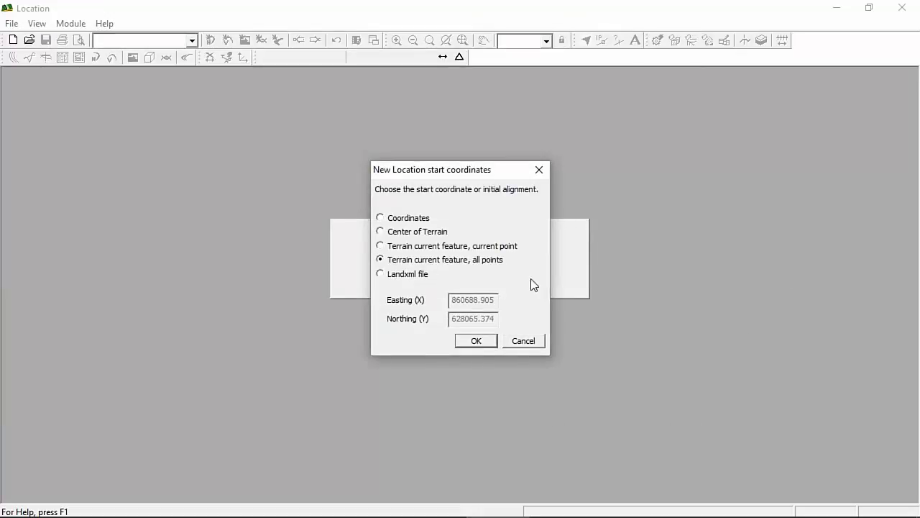
- Use all points of the current terrain feature as the initial alignment and suppress further section-points warnings
click(477, 343)
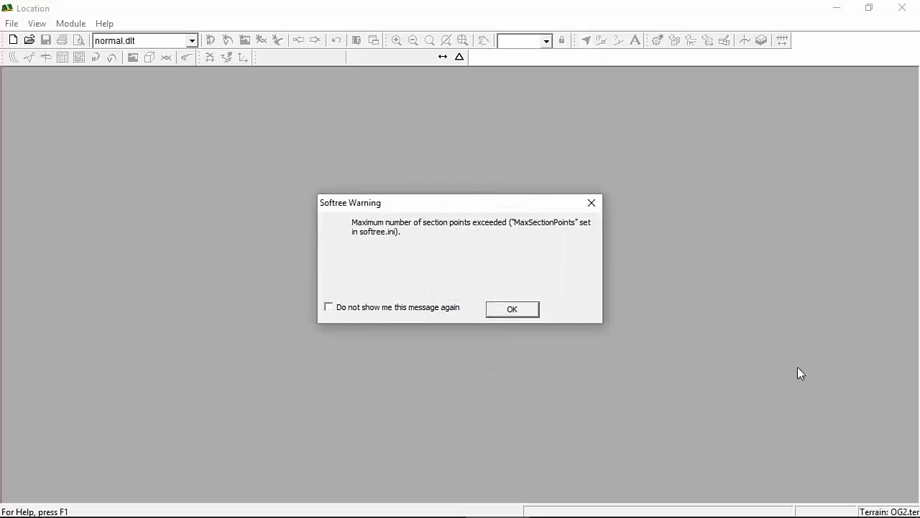
click(362, 307)
click(512, 310)
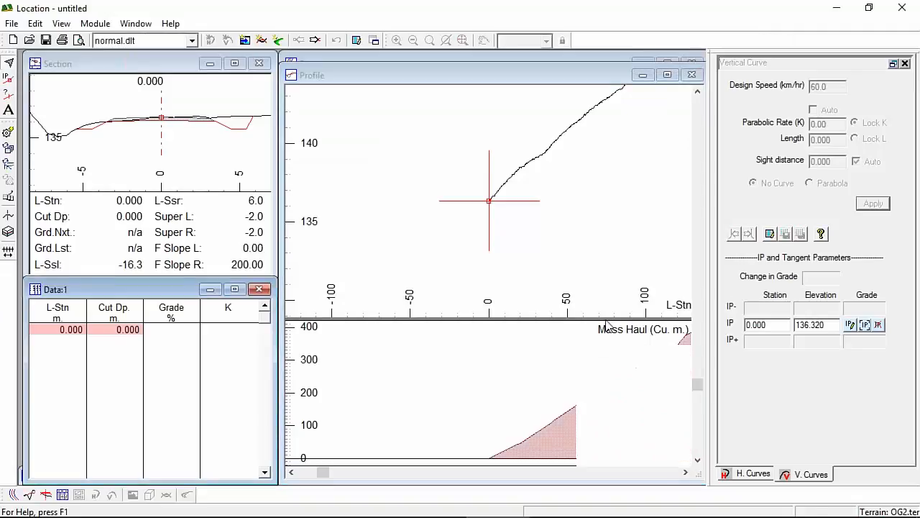
- Examine the existing road alignment in the plan view, following it from its start point across the terrain
click(444, 64)
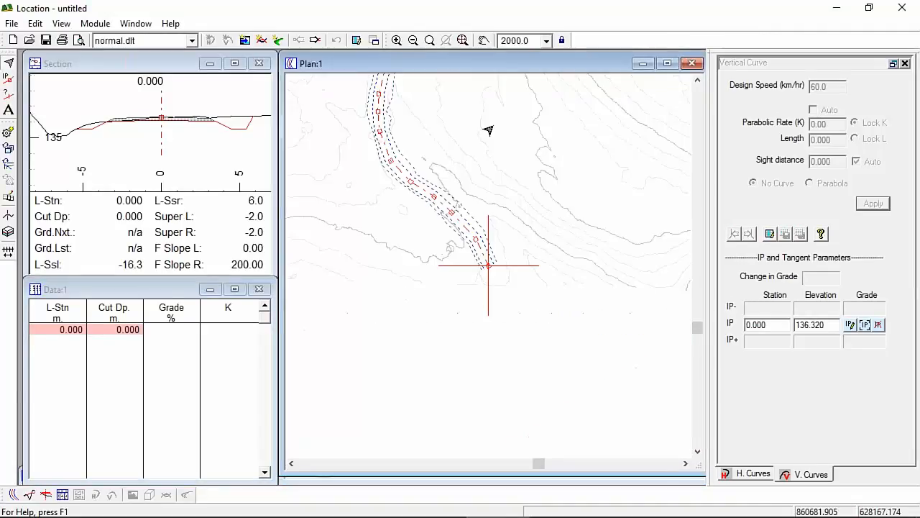
scroll(464, 146, down, 3)
middle_drag(469, 123, 527, 348)
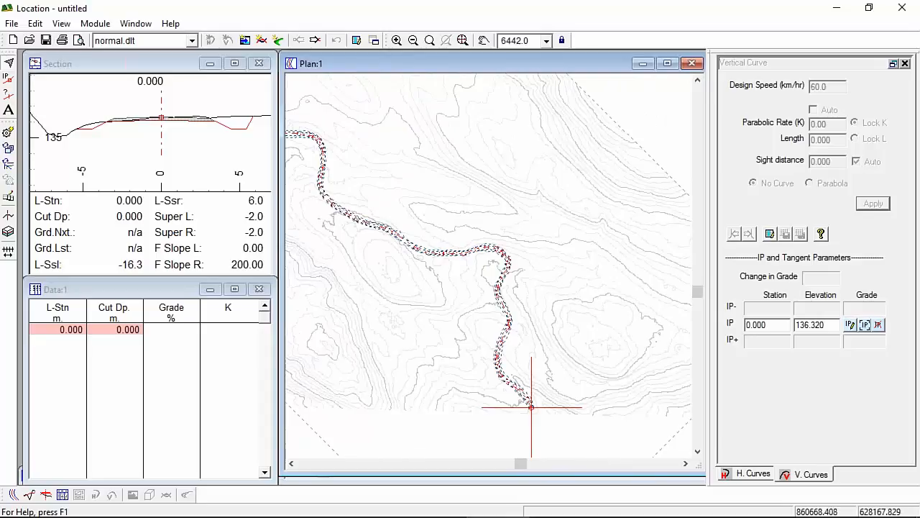
middle_drag(408, 221, 550, 290)
- Inspect the cross-sections at stations 920 and 636.051 by making those alignment points current in the plan
click(491, 207)
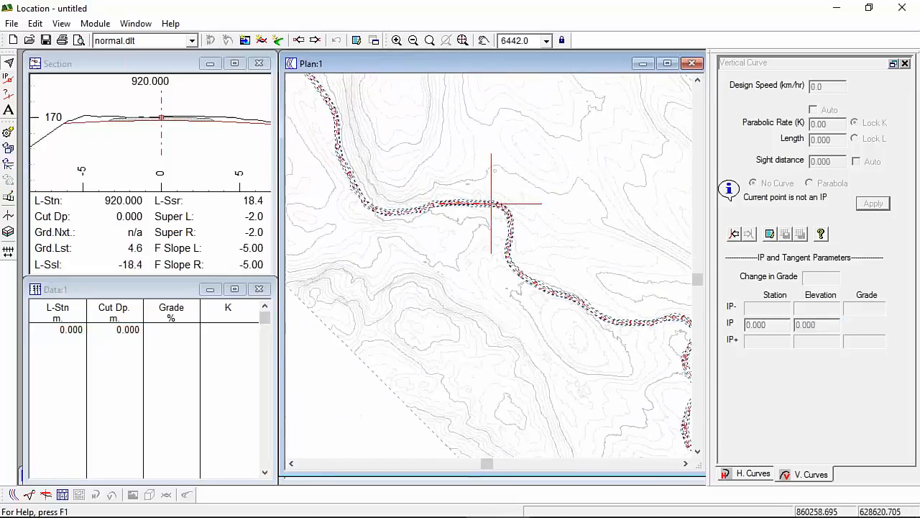
click(141, 66)
scroll(170, 119, down, 3)
scroll(171, 119, down, 2)
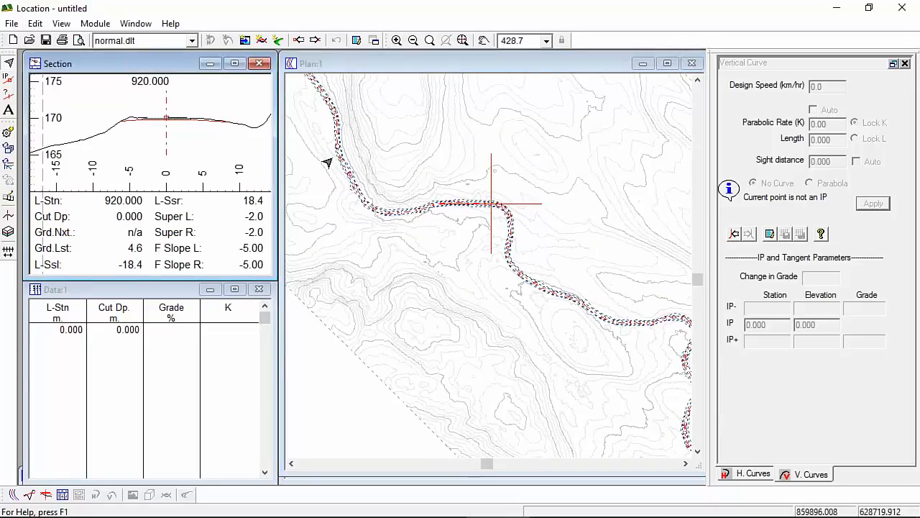
click(559, 295)
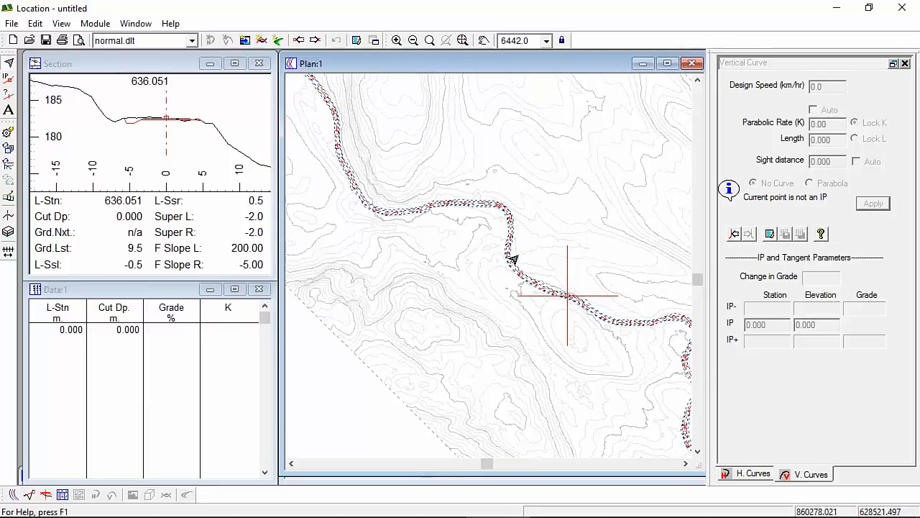
scroll(513, 240, down, 3)
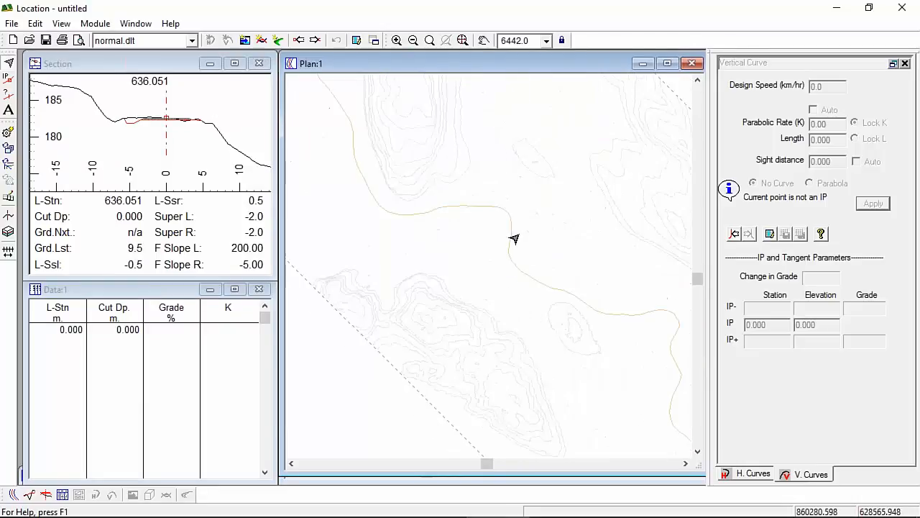
scroll(499, 197, up, 1)
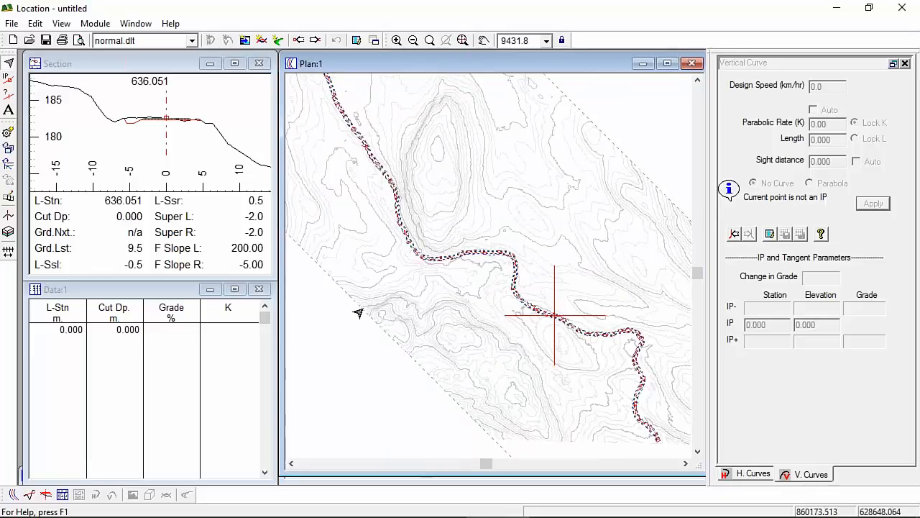
- Examine the existing ground profile in detail between stations 645 and 675, as well as along the overall alignment
click(29, 495)
scroll(538, 172, down, 1)
scroll(538, 174, up, 4)
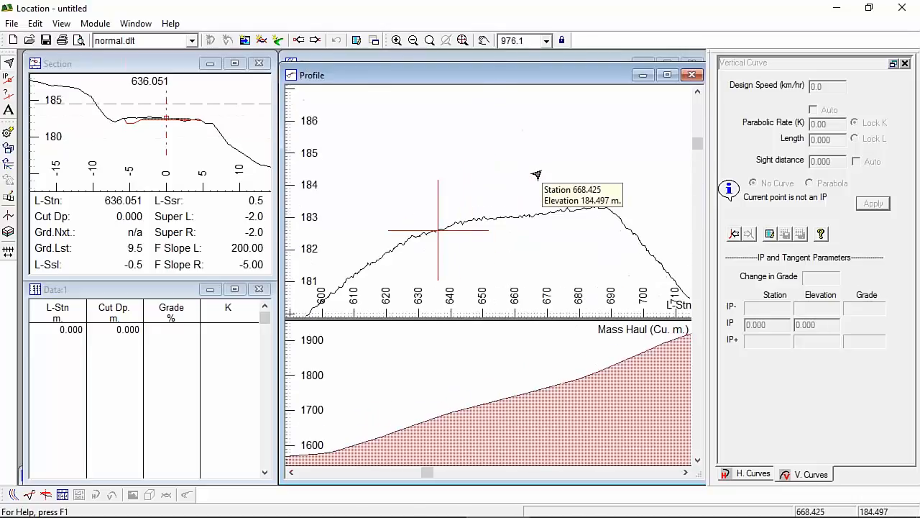
scroll(522, 226, up, 2)
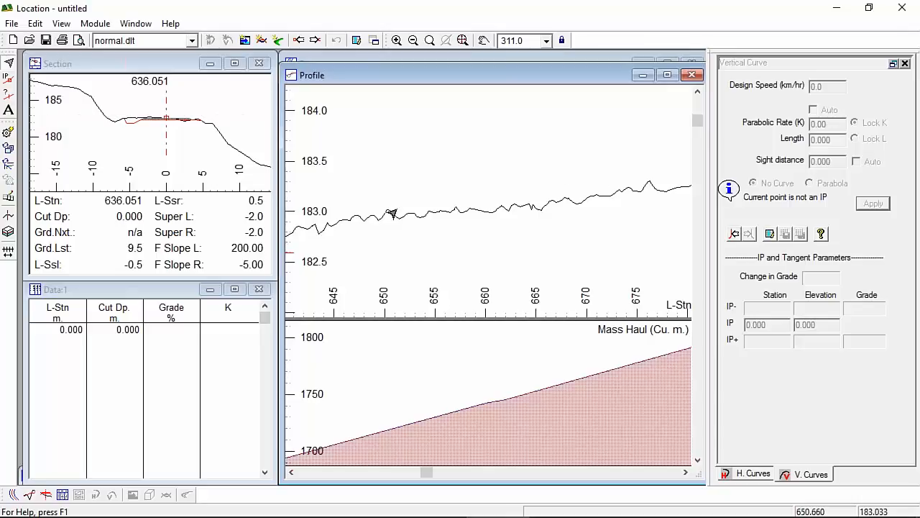
mouse_move(666, 188)
mouse_move(632, 191)
mouse_move(396, 216)
mouse_move(487, 223)
scroll(487, 223, down, 5)
scroll(515, 206, down, 3)
scroll(511, 192, down, 4)
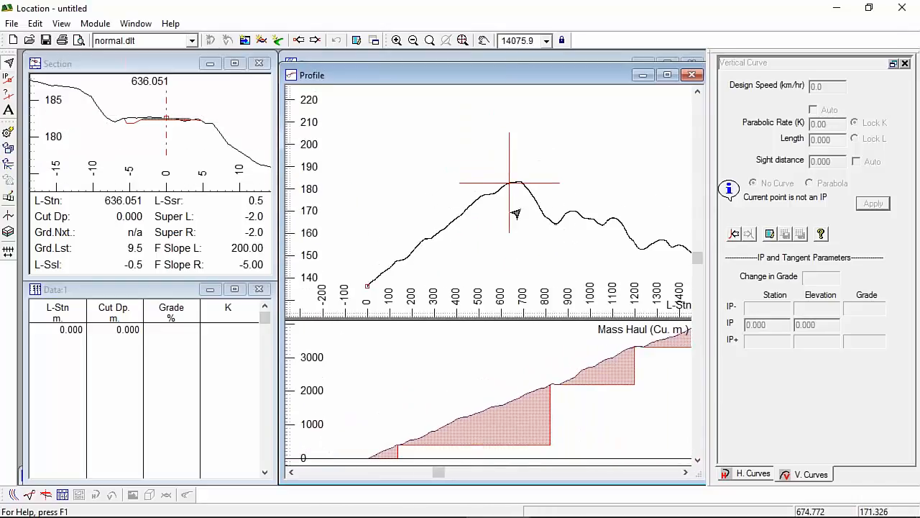
middle_drag(572, 212, 517, 210)
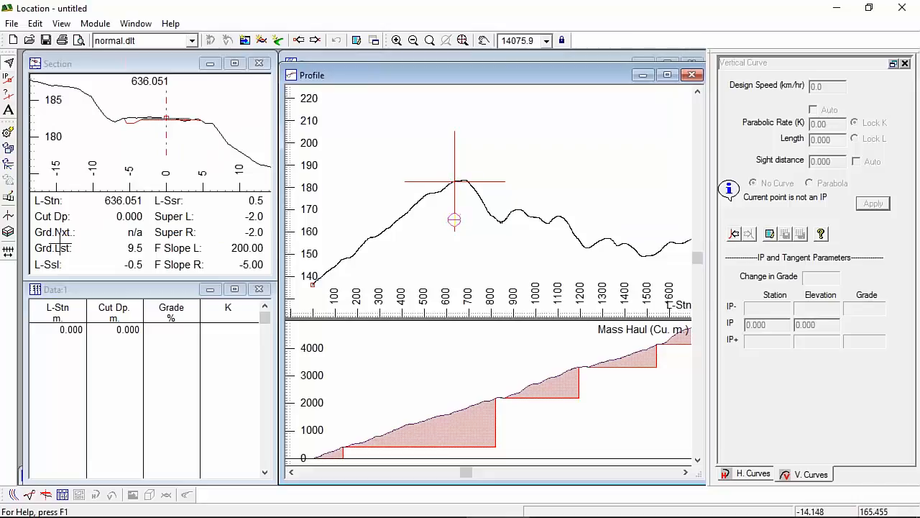
- Load a saved template table into the template editor and select the RES - Resource Road template
click(10, 219)
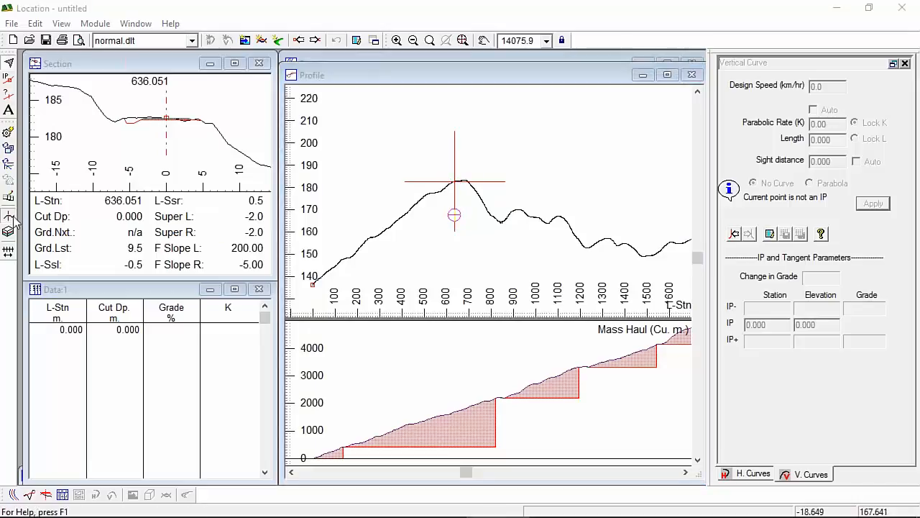
click(86, 505)
click(492, 259)
click(798, 448)
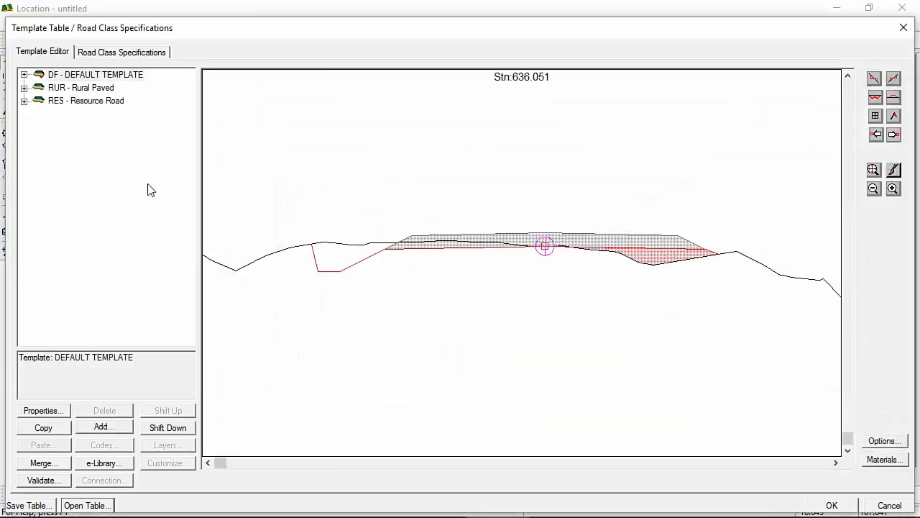
click(98, 103)
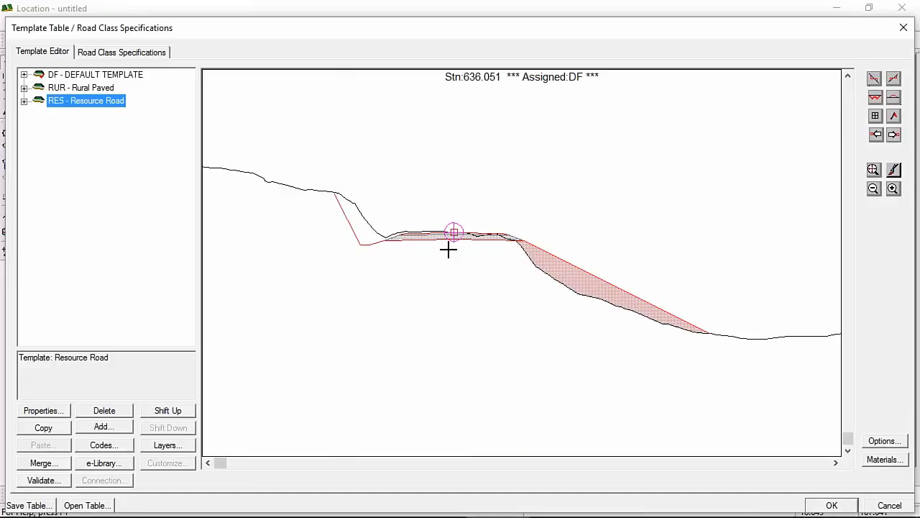
- Raise the Resource Road template above the ground and inspect its surface, subgrade and fill areas
mouse_move(464, 244)
drag(461, 235, 500, 161)
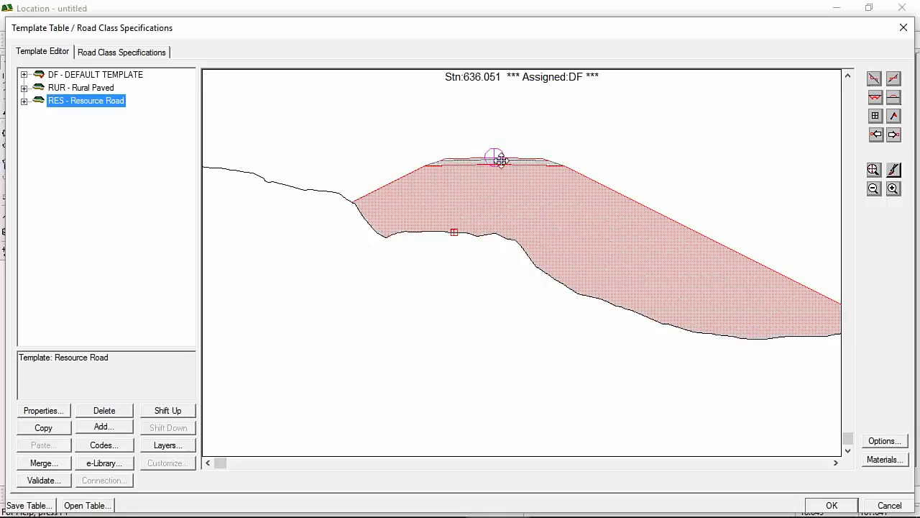
scroll(502, 161, up, 2)
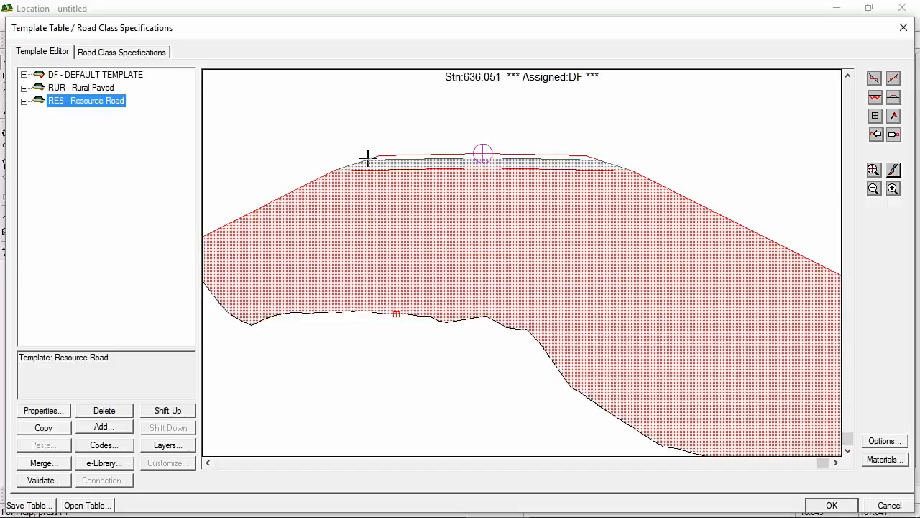
mouse_move(380, 152)
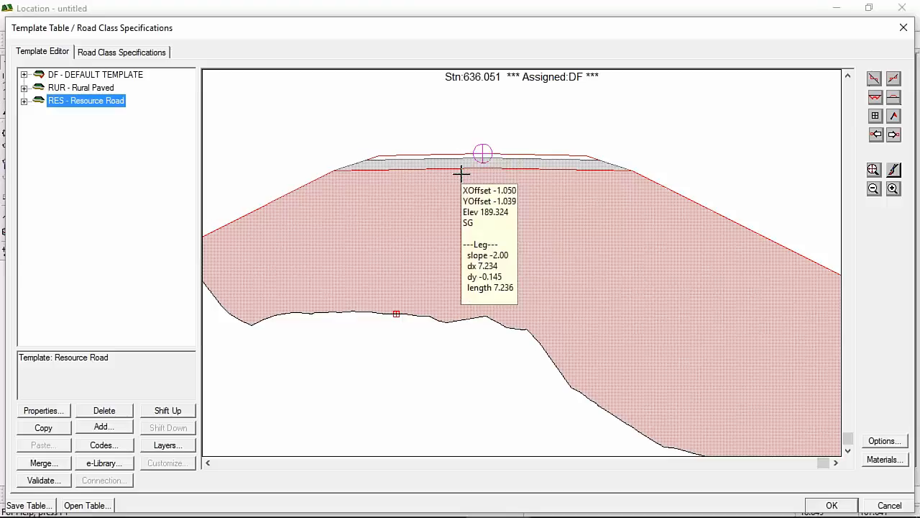
scroll(531, 286, down, 3)
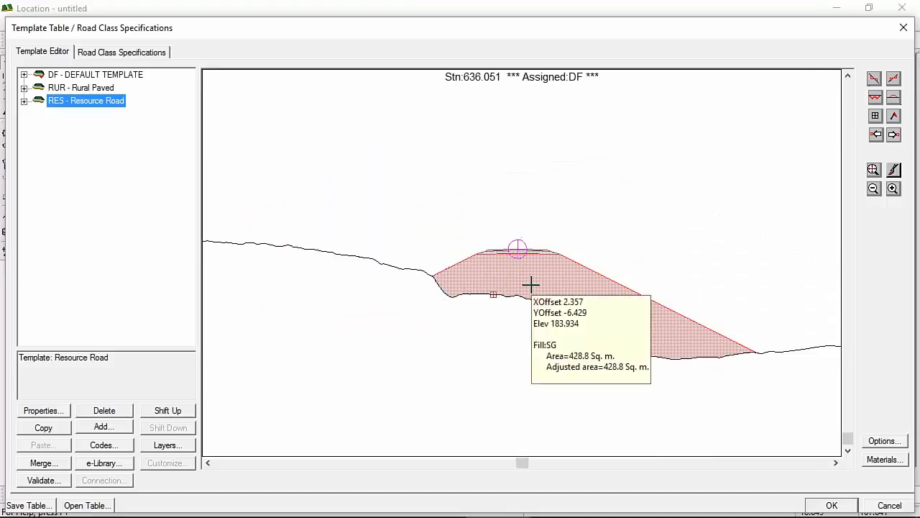
scroll(533, 277, up, 3)
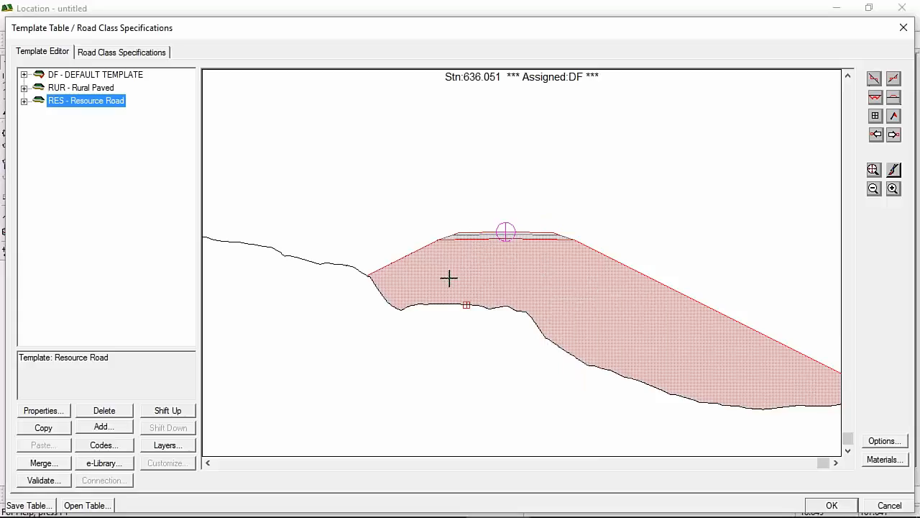
mouse_move(501, 275)
- Lower the Resource Road template below the ground to preview a cut section, toggling the cut-area shading on and off
drag(483, 269, 464, 351)
right_click(397, 328)
click(464, 319)
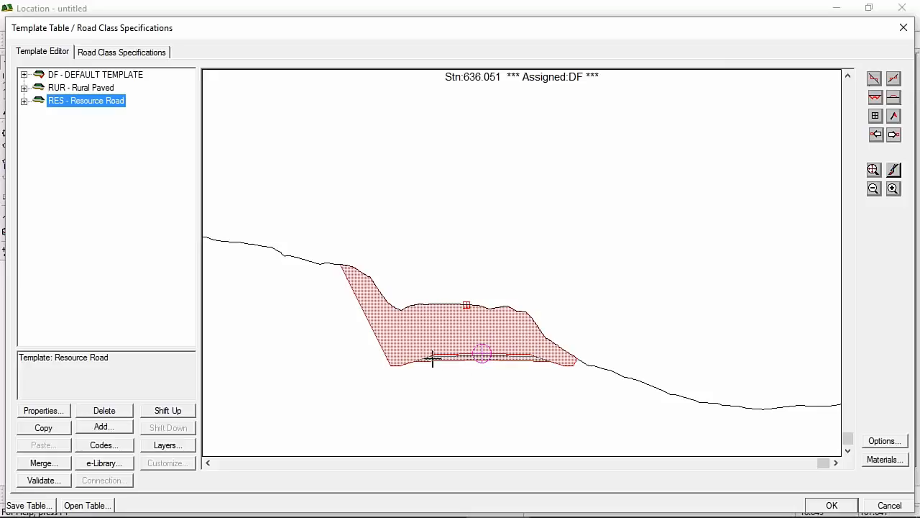
right_click(456, 330)
click(596, 314)
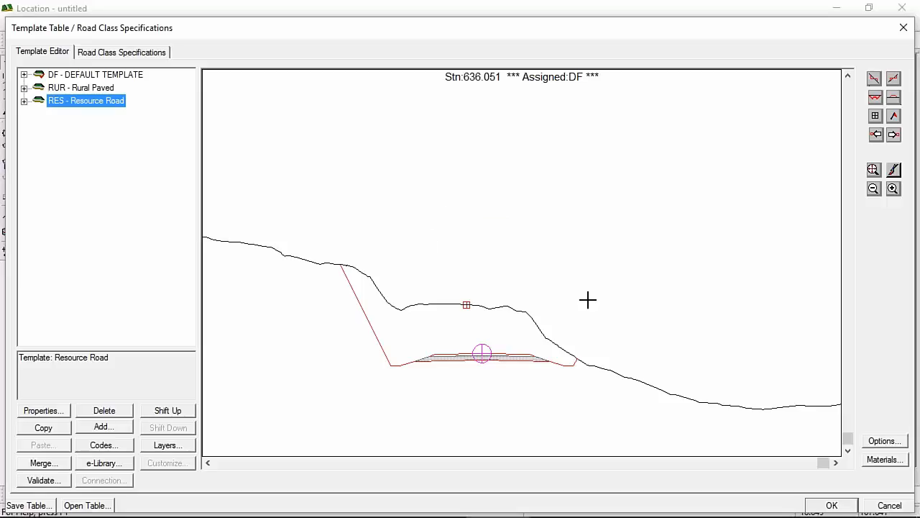
- Inspect the template's layers in another cut position, then accept the template table without recalculating the design
scroll(499, 369, up, 3)
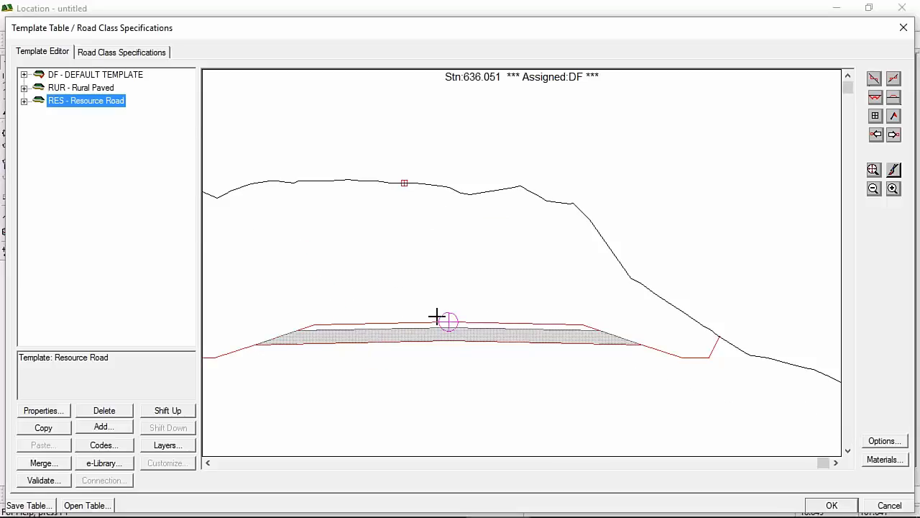
scroll(696, 358, down, 2)
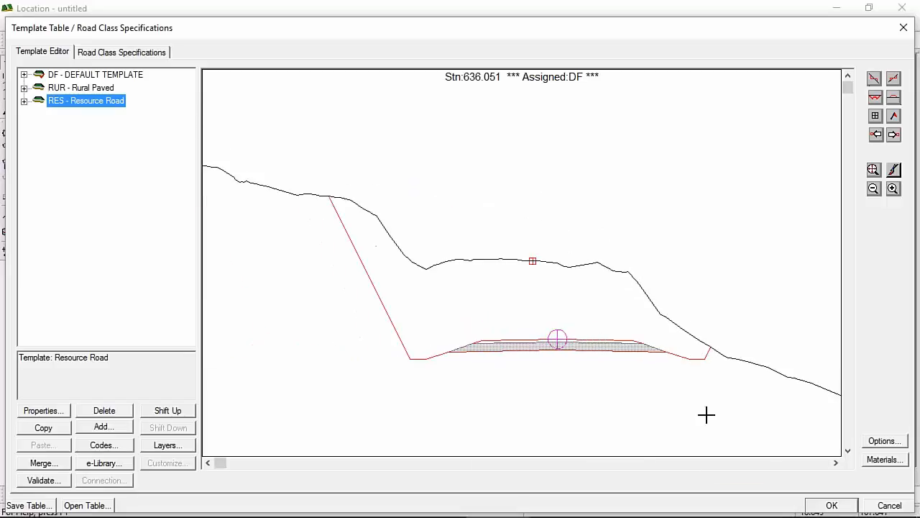
mouse_move(580, 345)
mouse_move(580, 344)
mouse_down()
mouse_move(550, 288)
mouse_move(544, 332)
mouse_move(540, 310)
mouse_up()
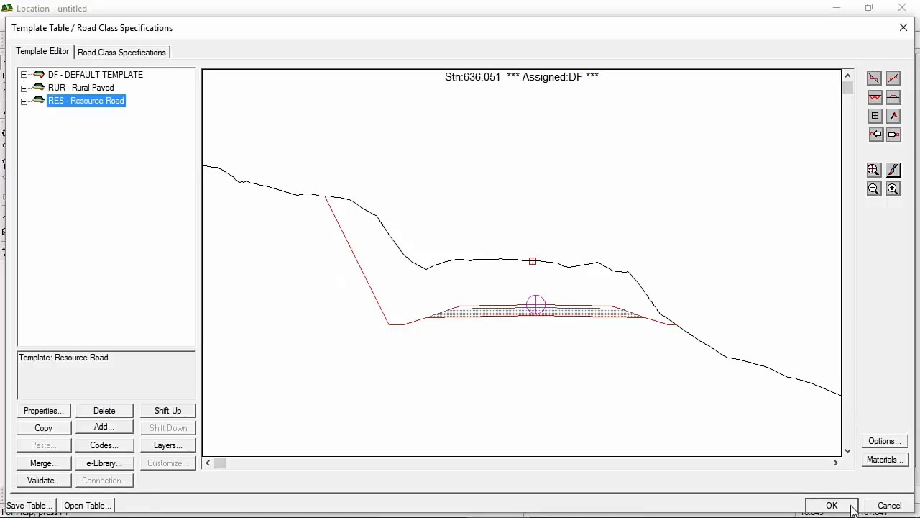
click(829, 505)
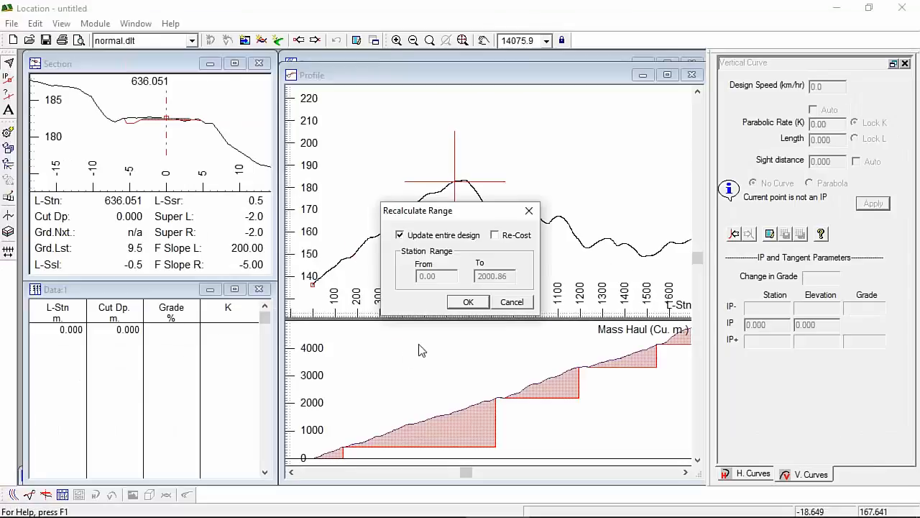
click(512, 302)
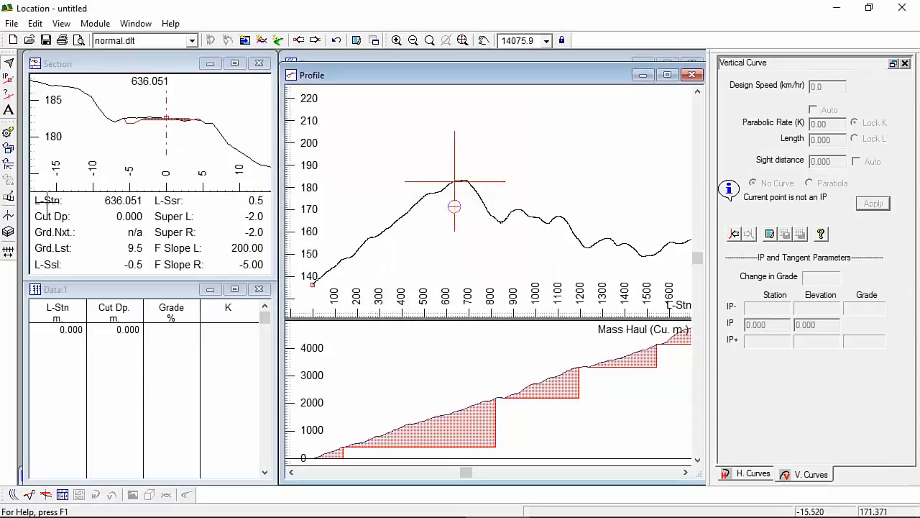
- Replace the default template with RES Resource Road on both sides for the full station range
click(8, 251)
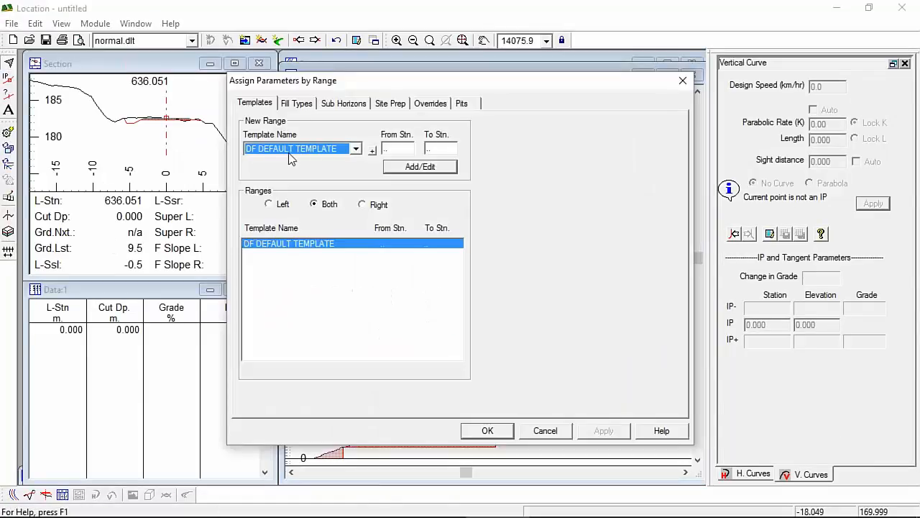
click(356, 148)
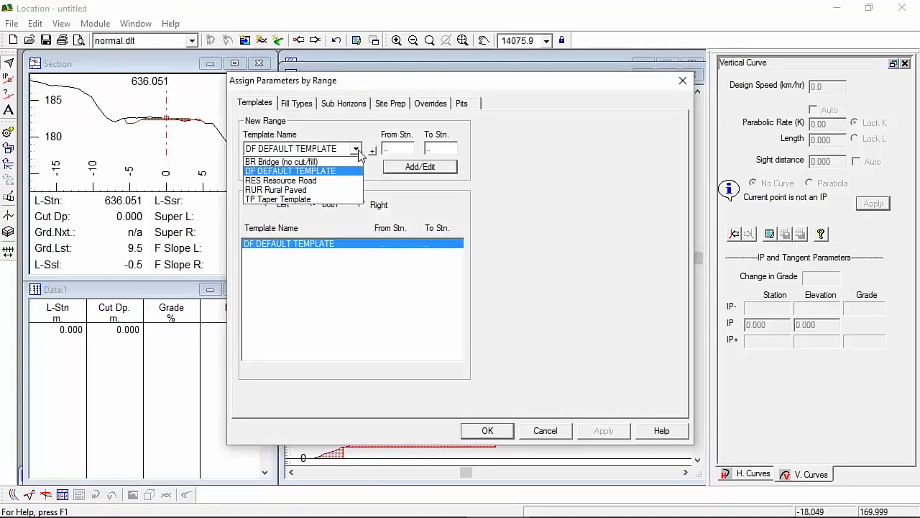
click(316, 180)
click(444, 167)
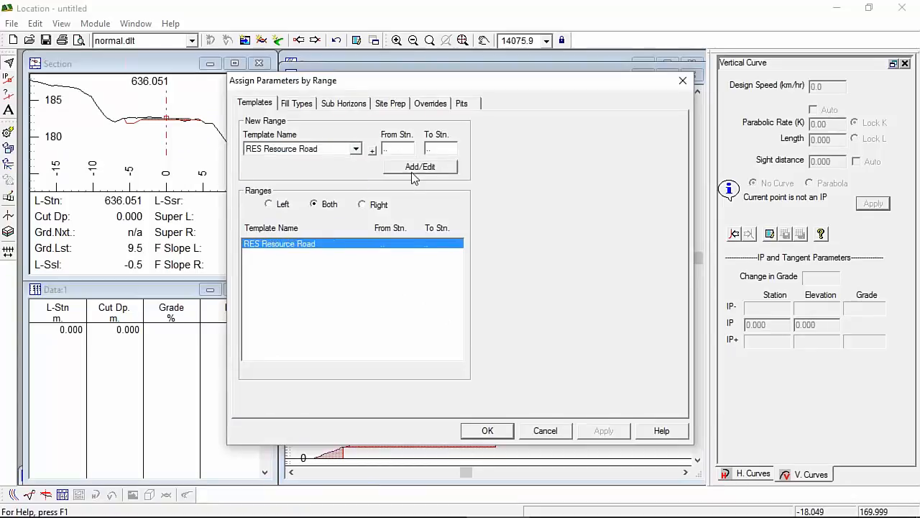
- Accept the template range assignment and recalculate the entire design
click(491, 428)
click(475, 306)
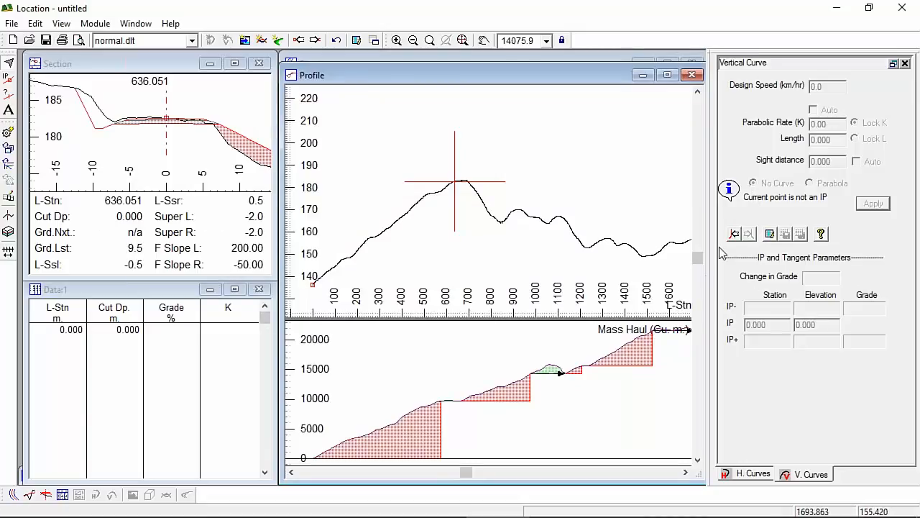
- Review the Overburden ground type's slopes, handling costs and haul costs, then accept the ground types and recalculate the entire design
click(8, 232)
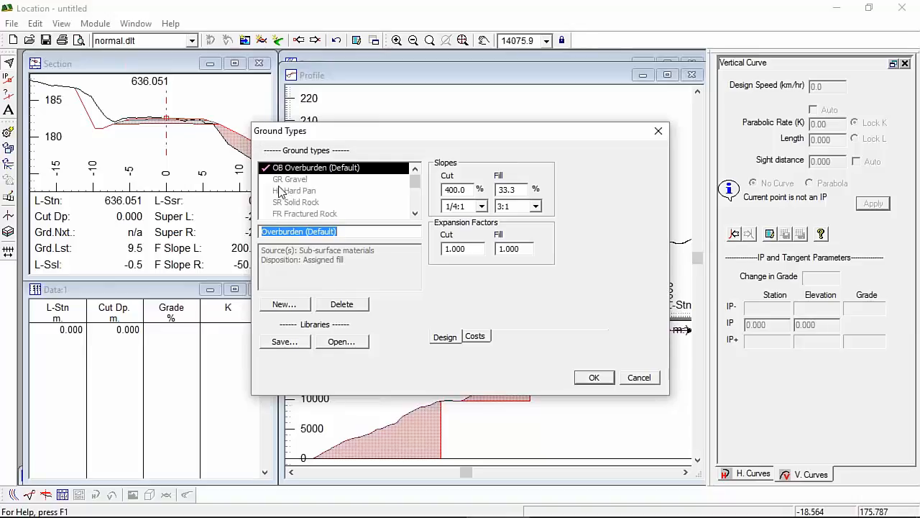
click(641, 379)
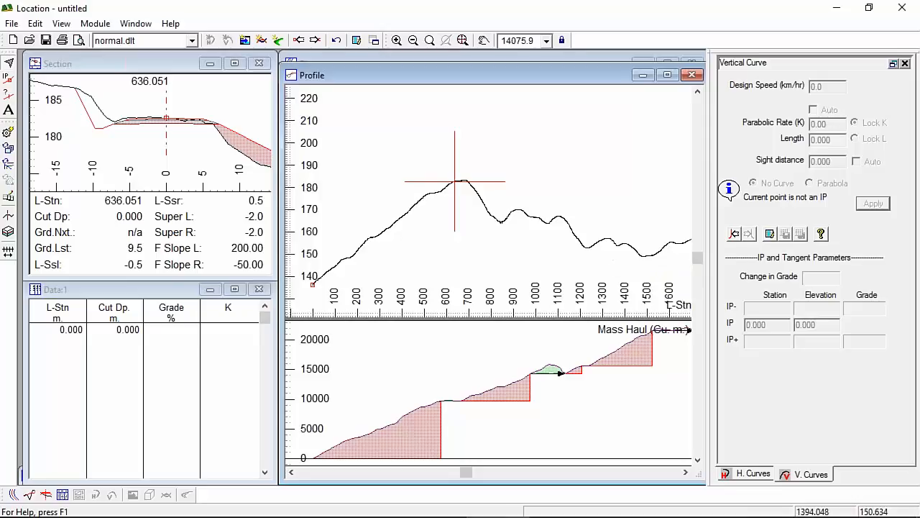
click(13, 236)
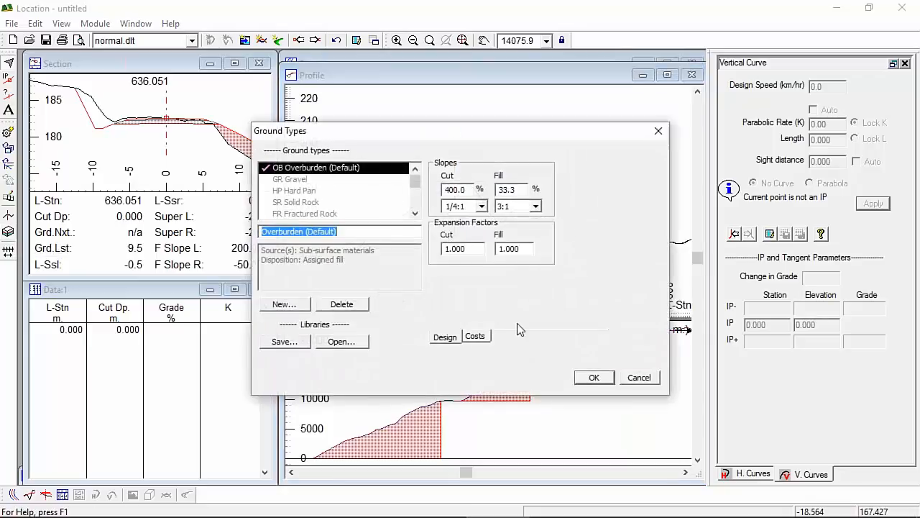
click(476, 338)
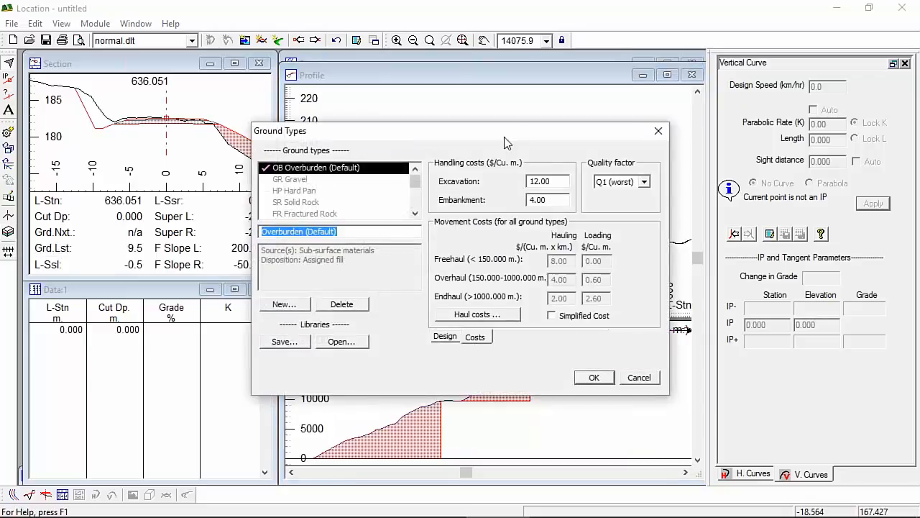
click(548, 184)
double_click(548, 184)
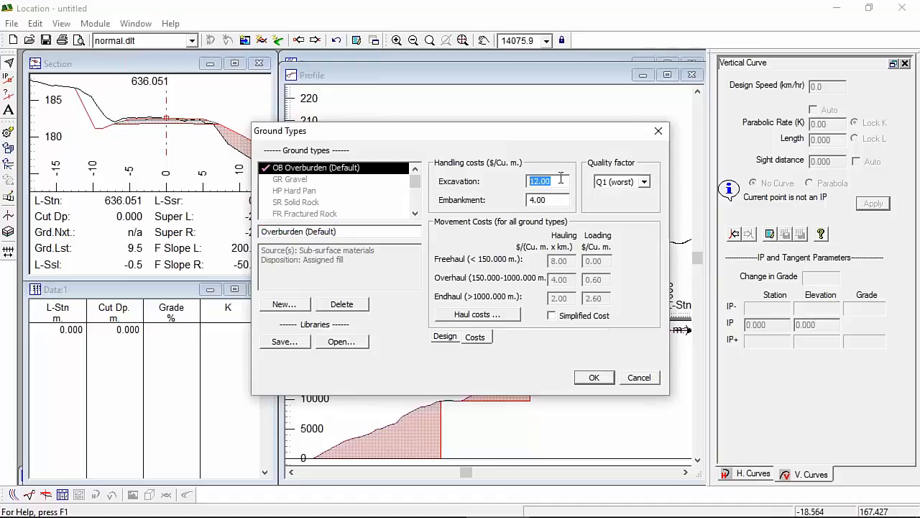
double_click(551, 200)
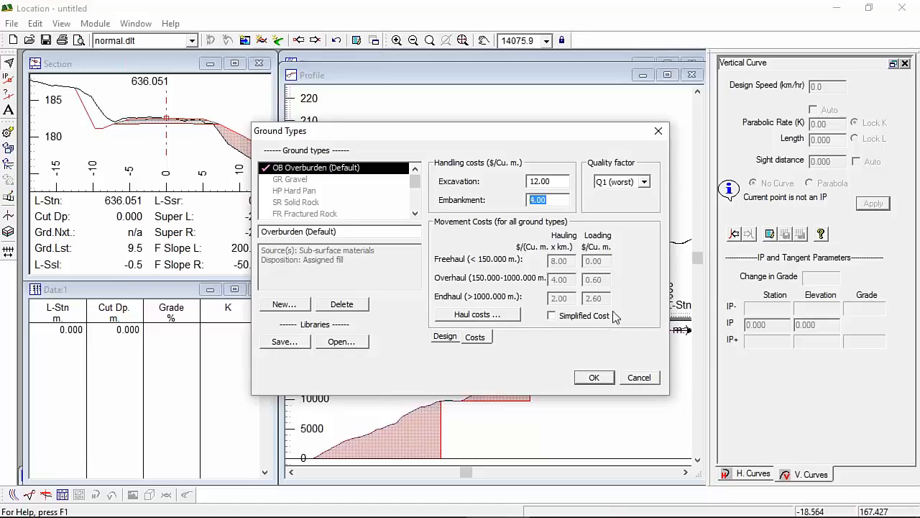
click(469, 316)
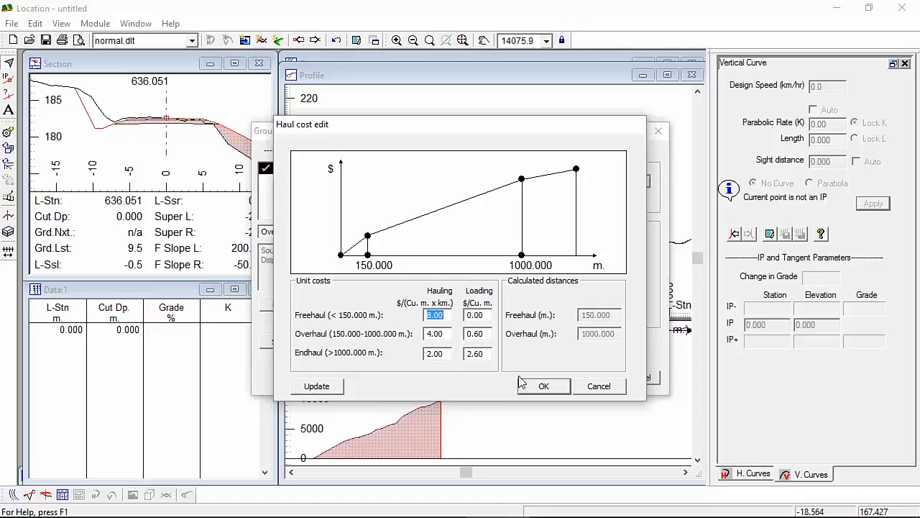
click(598, 386)
click(590, 375)
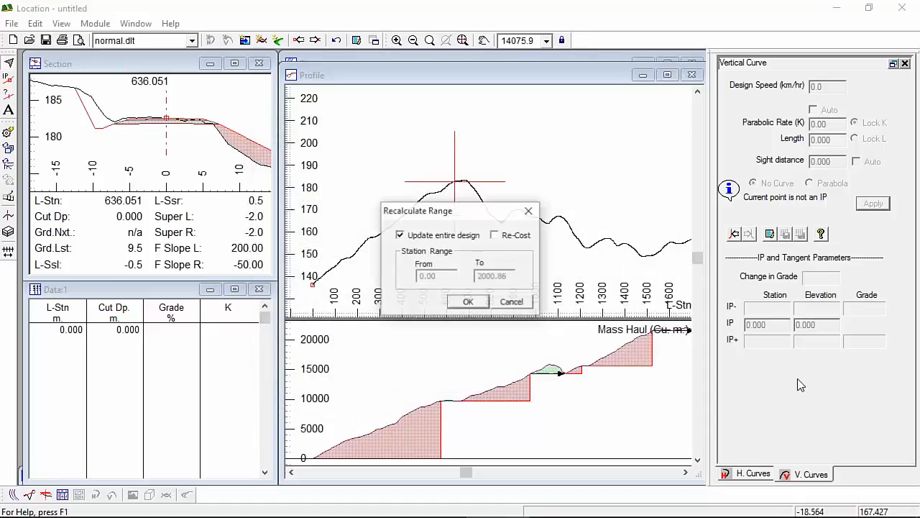
click(464, 302)
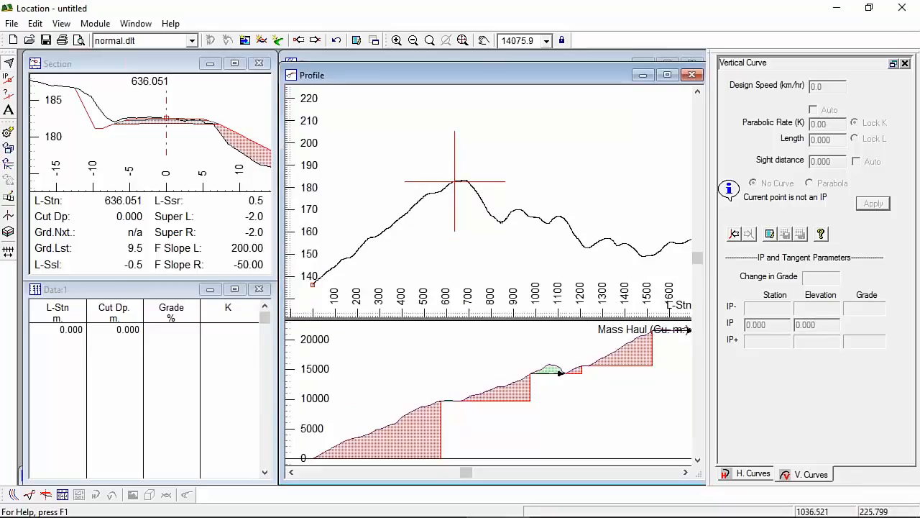
- Examine the whole road alignment in the plan view, then return to the profile
click(477, 55)
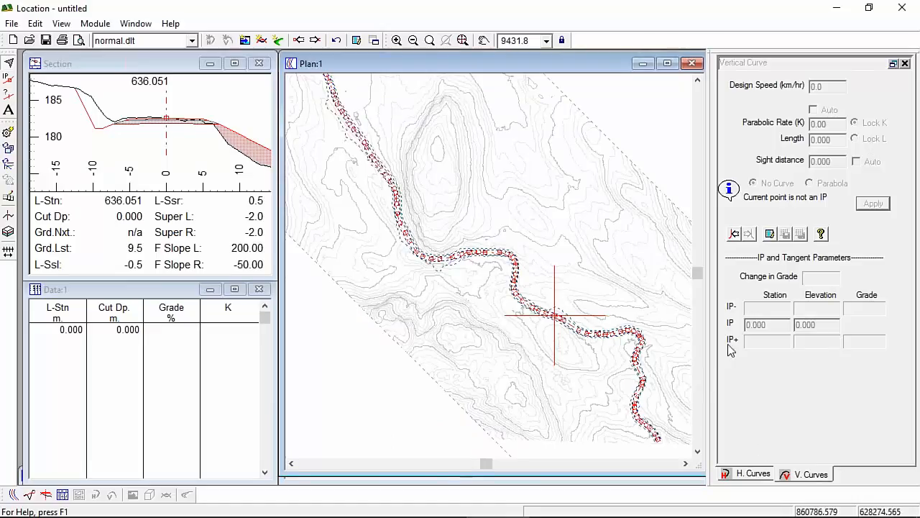
mouse_move(535, 153)
scroll(518, 274, down, 1)
scroll(518, 275, down, 1)
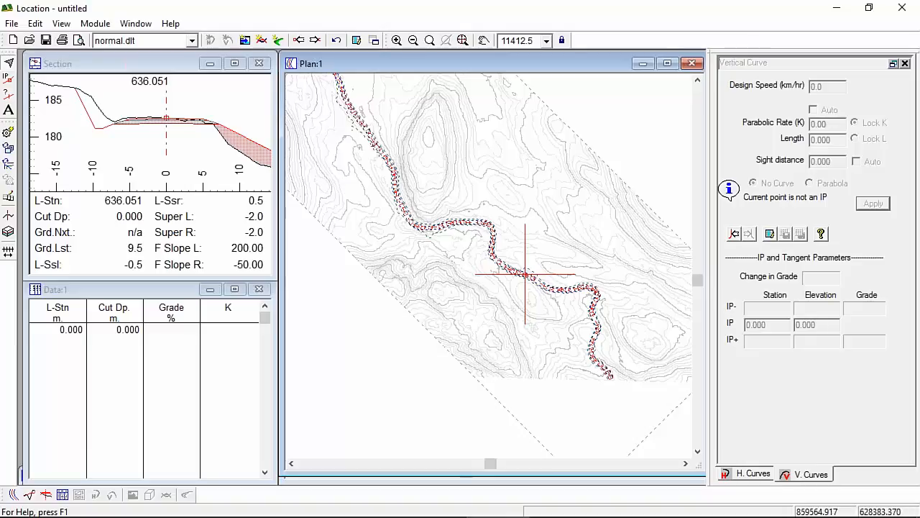
click(29, 494)
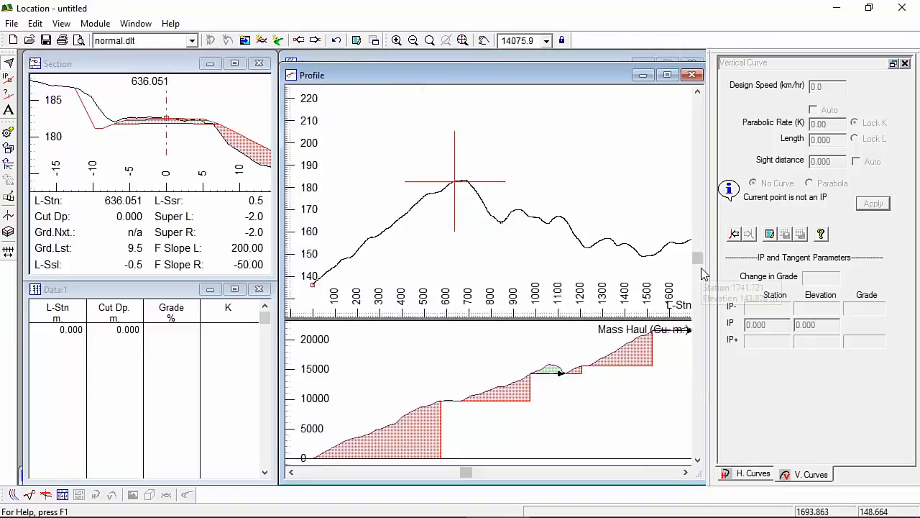
- Start a new vertical alignment, V-align 2, from V-align 1 with the description "quick curves"
click(277, 41)
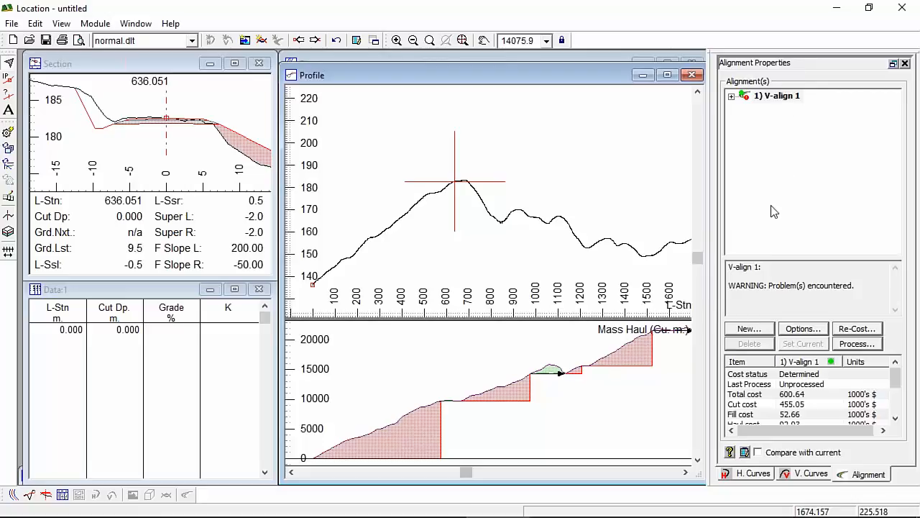
click(787, 99)
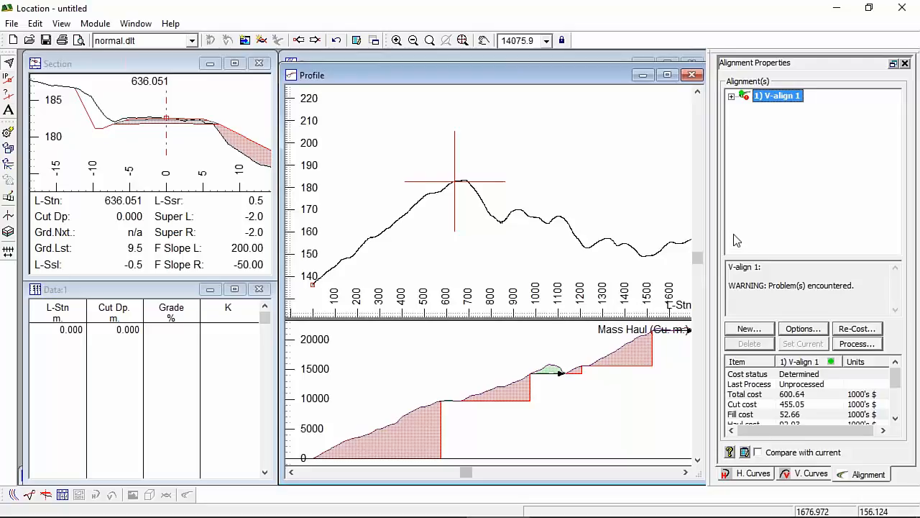
click(749, 329)
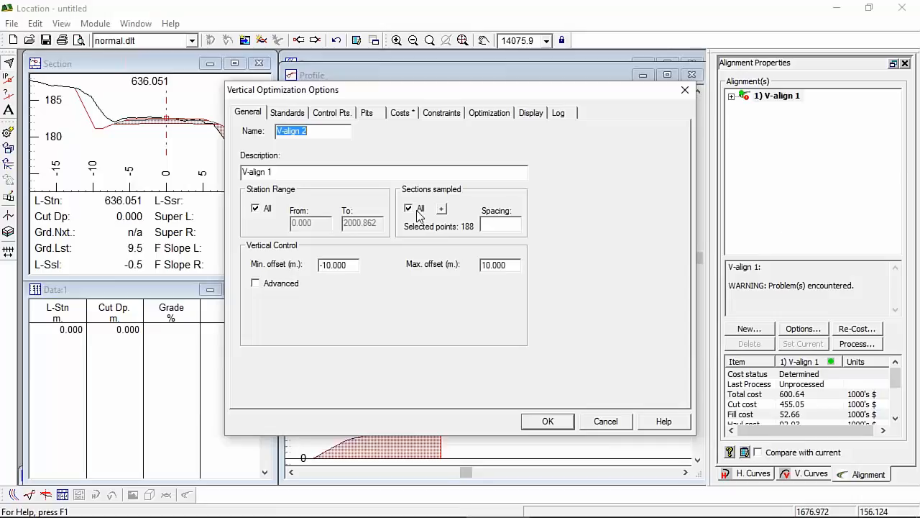
key(Tab)
text(q)
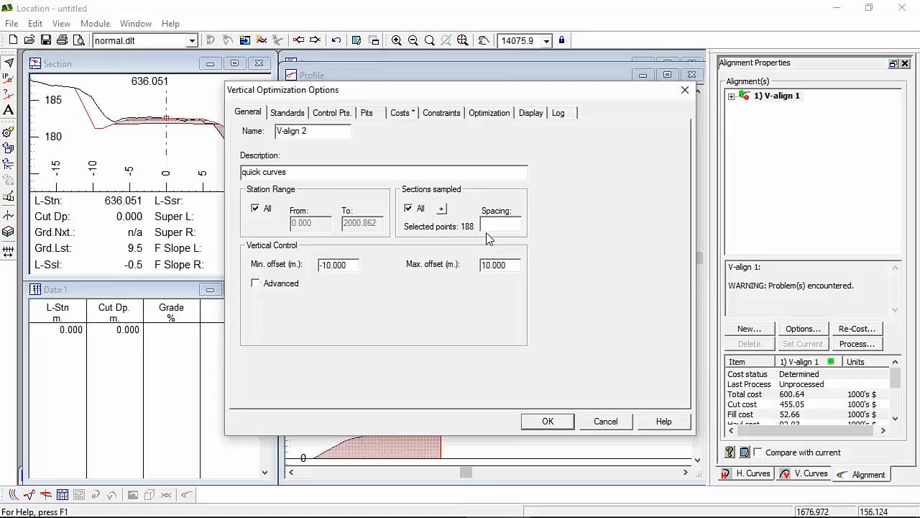
- Try the Polyline alignment specification with maximum grade breaks enabled, then return to Curves [Fast]
click(300, 113)
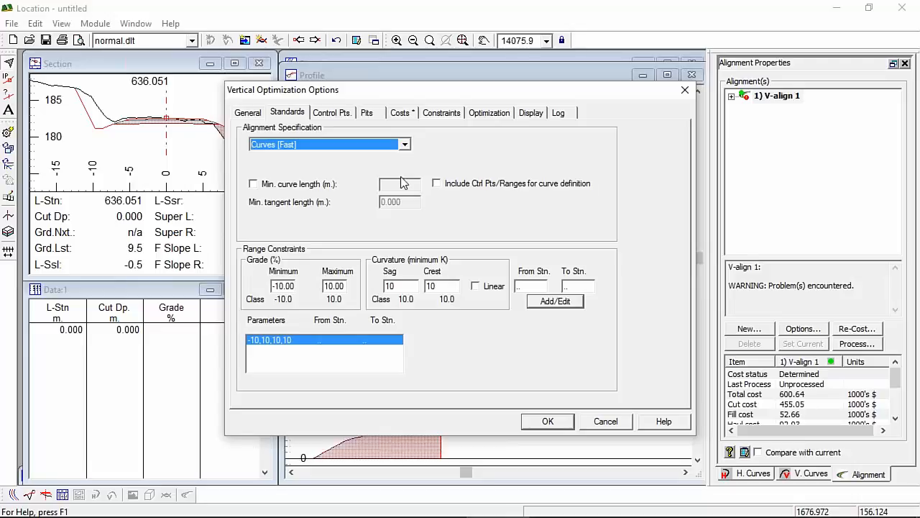
double_click(276, 285)
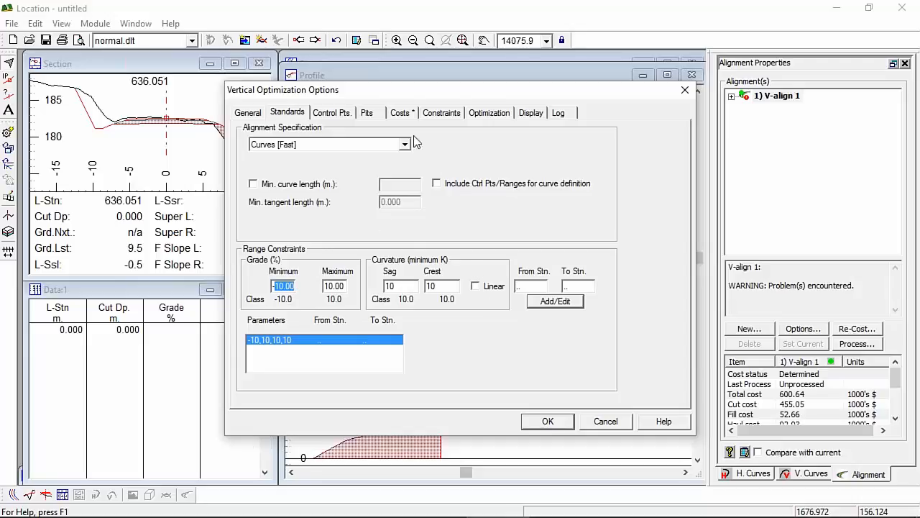
click(404, 145)
click(303, 157)
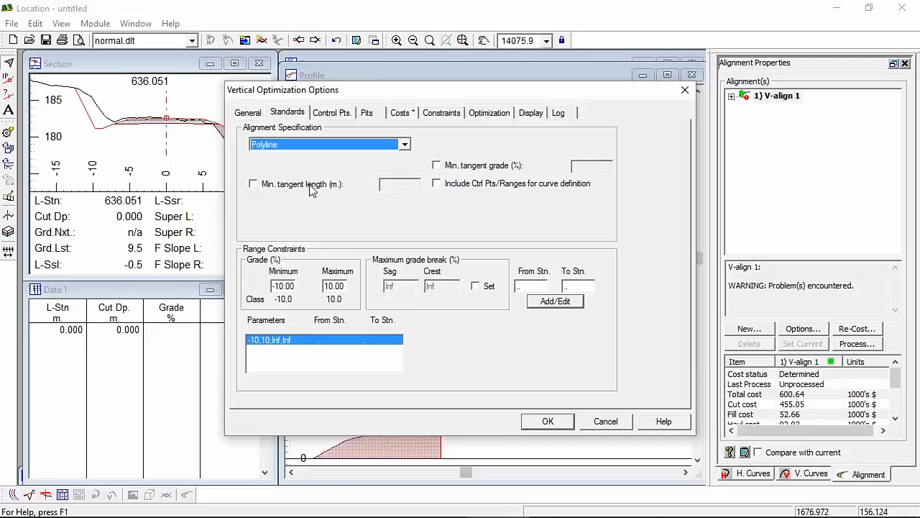
click(475, 286)
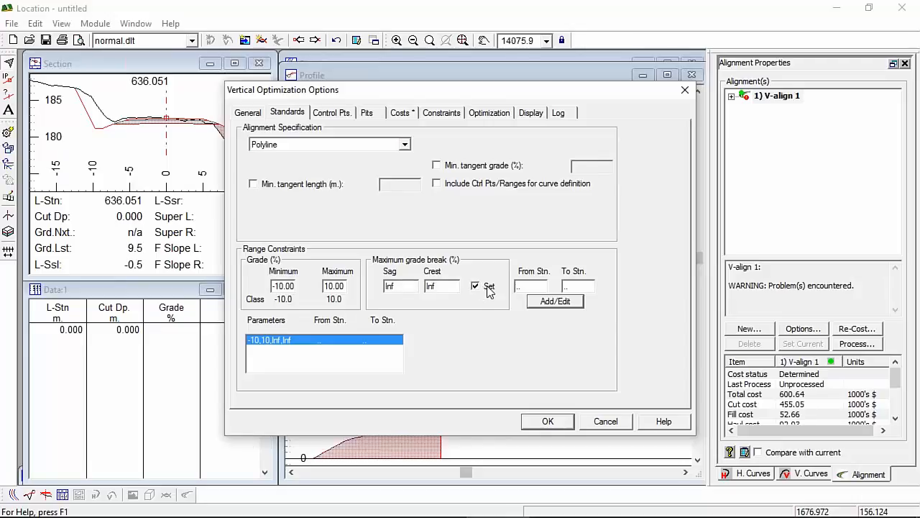
double_click(406, 286)
click(405, 145)
click(363, 157)
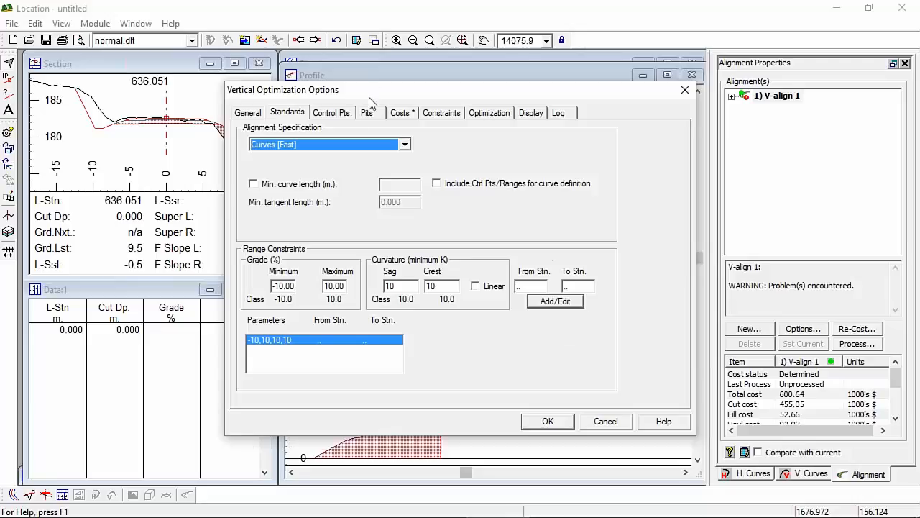
- Add a vertical control point at the start of the alignment
click(336, 115)
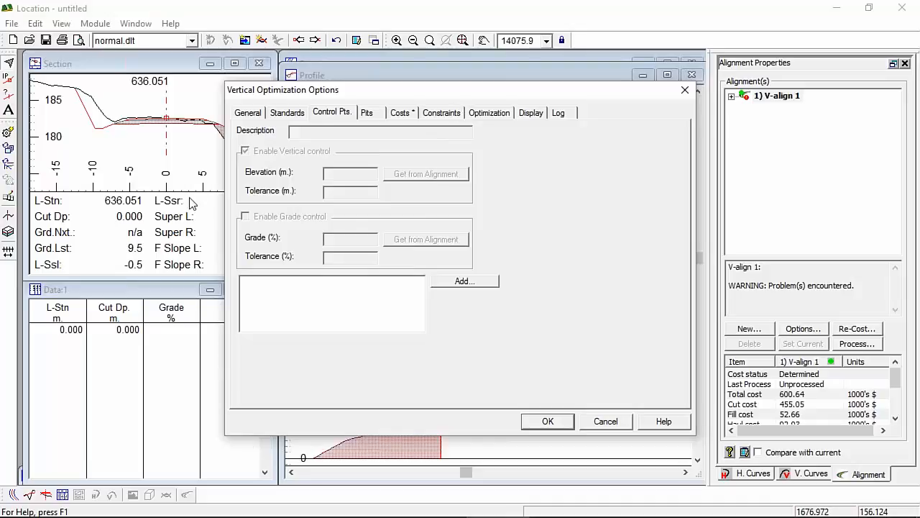
click(472, 281)
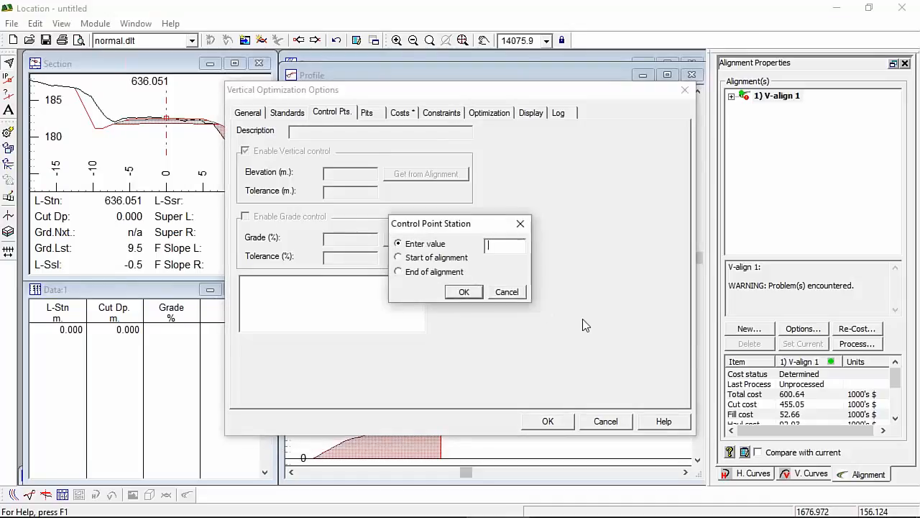
click(429, 258)
click(466, 292)
double_click(366, 173)
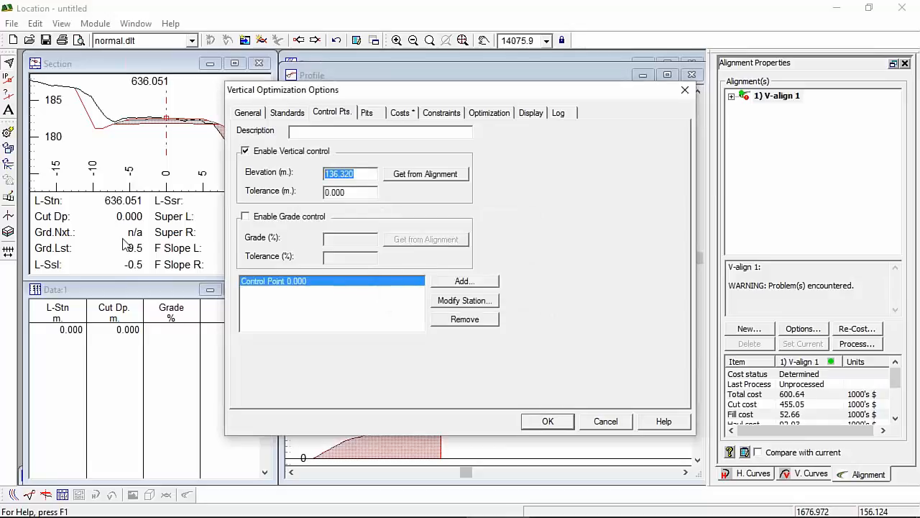
- Enable grade control on the start control point with a grade of 4% and a tolerance of 1%
click(246, 216)
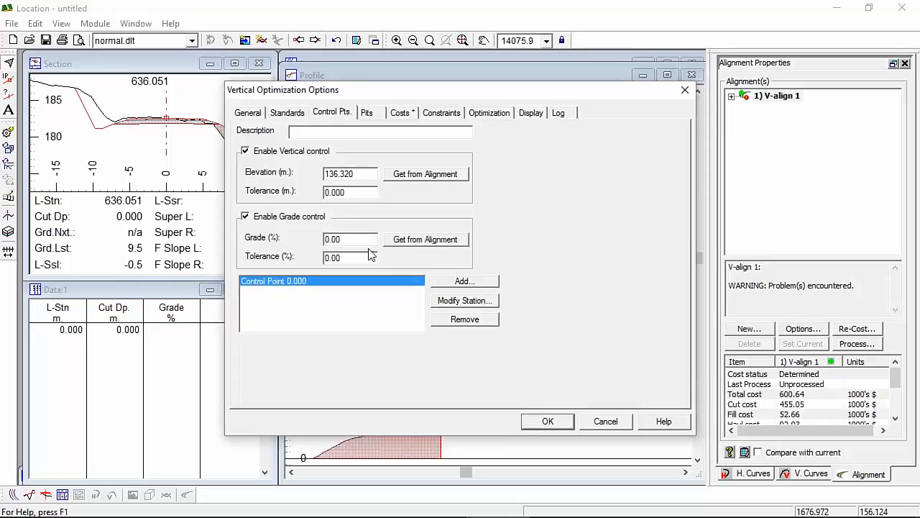
double_click(322, 257)
drag(343, 240, 4, 256)
text(5)
drag(352, 257, 7, 257)
drag(350, 240, 5, 268)
text(4)
drag(353, 256, 210, 210)
text(1)
- Add a control point at the end of the alignment and enable its grade control with a 4% tolerance
click(464, 282)
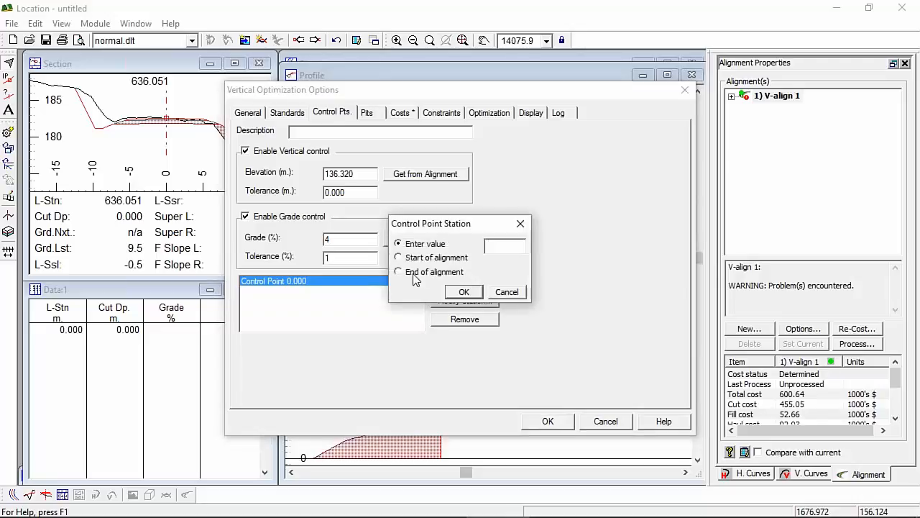
click(400, 272)
click(466, 291)
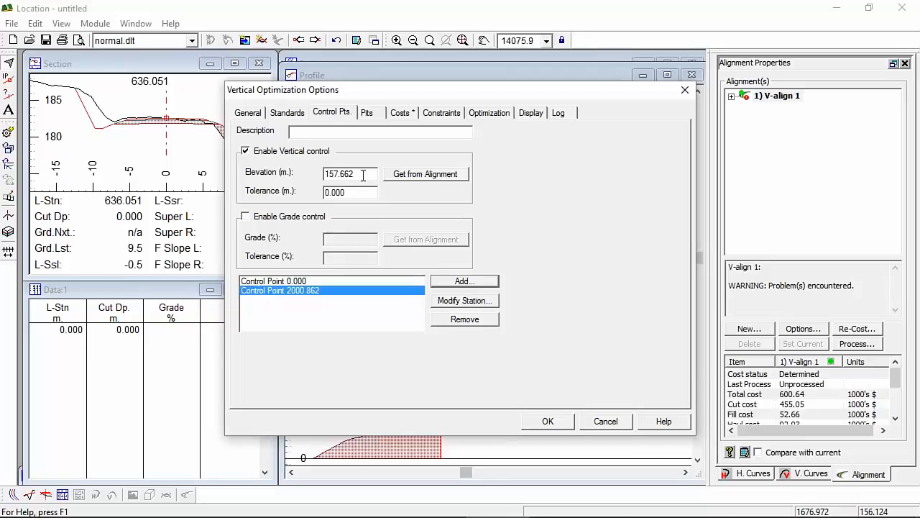
click(245, 216)
double_click(355, 261)
text(4)
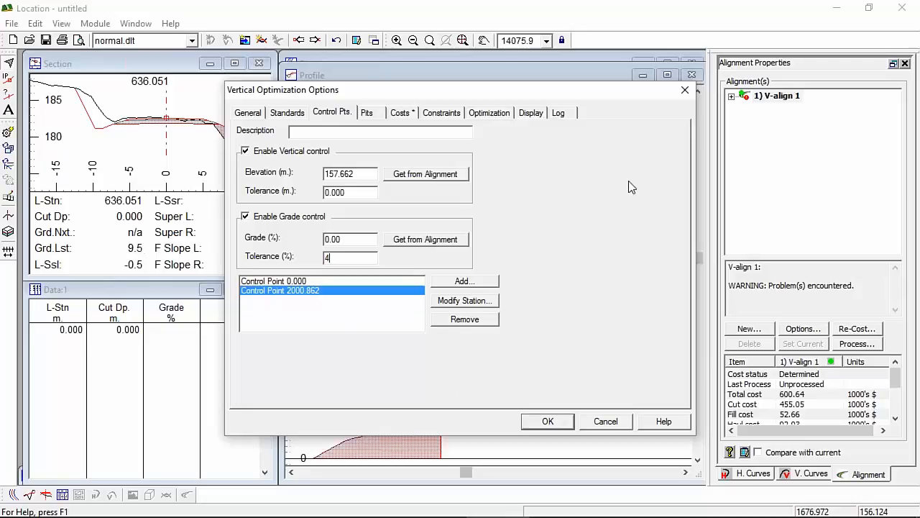
- Review the pits, costs and direction constraints, then accept the options for the new alignment
click(368, 112)
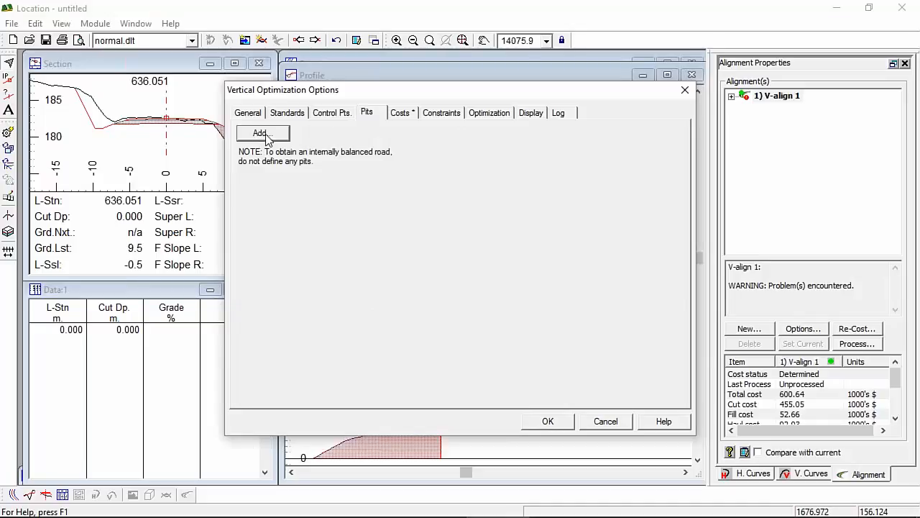
click(411, 115)
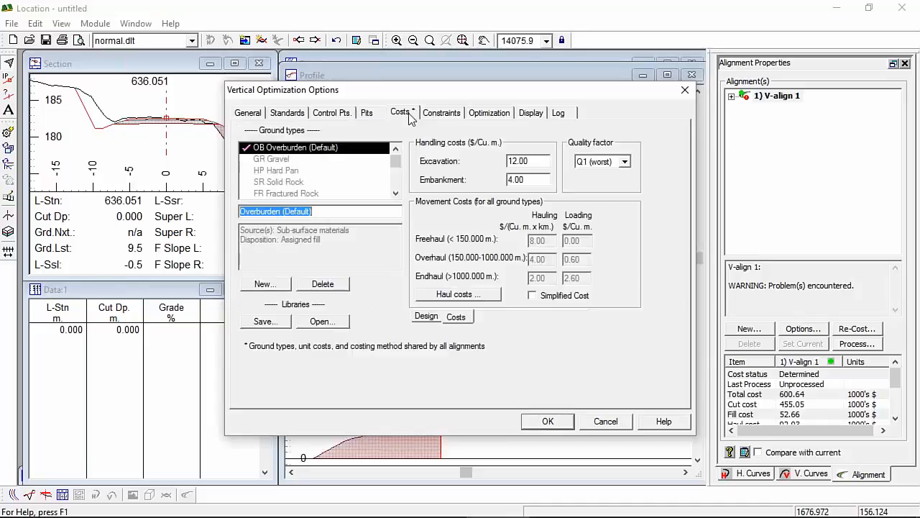
click(447, 117)
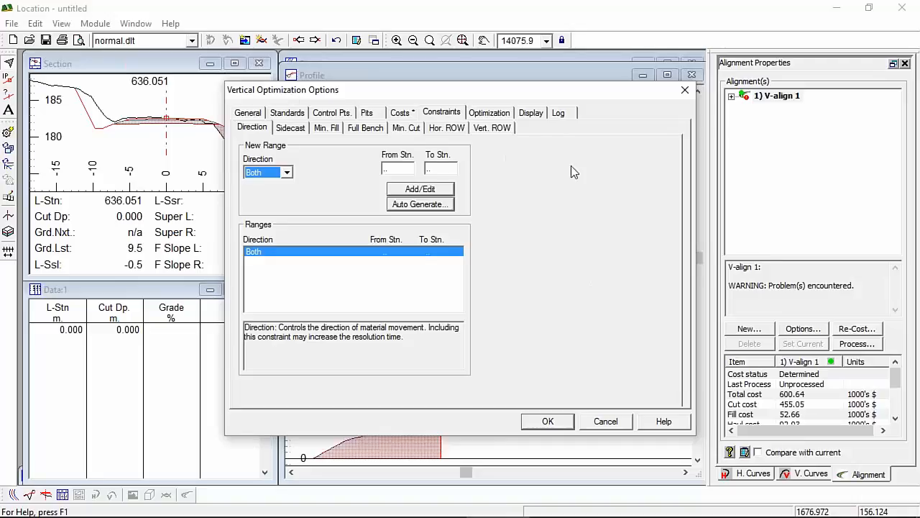
click(549, 419)
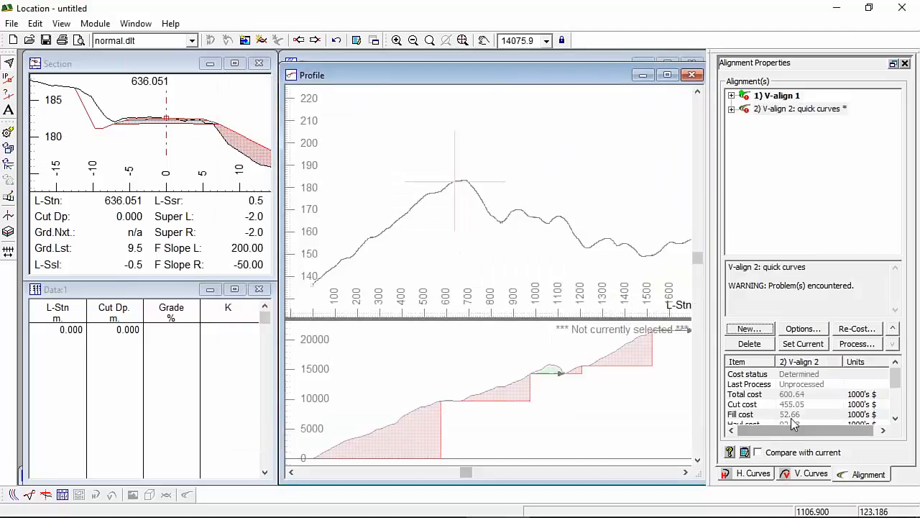
- Re-cost V-align 2 while searching for a good sample spacing, and accept the recommended spacing of 5.000
click(818, 109)
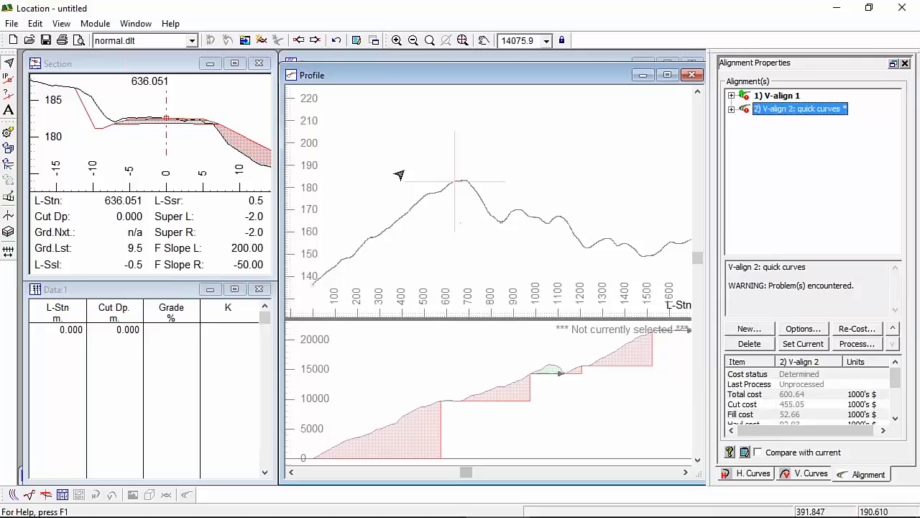
click(859, 330)
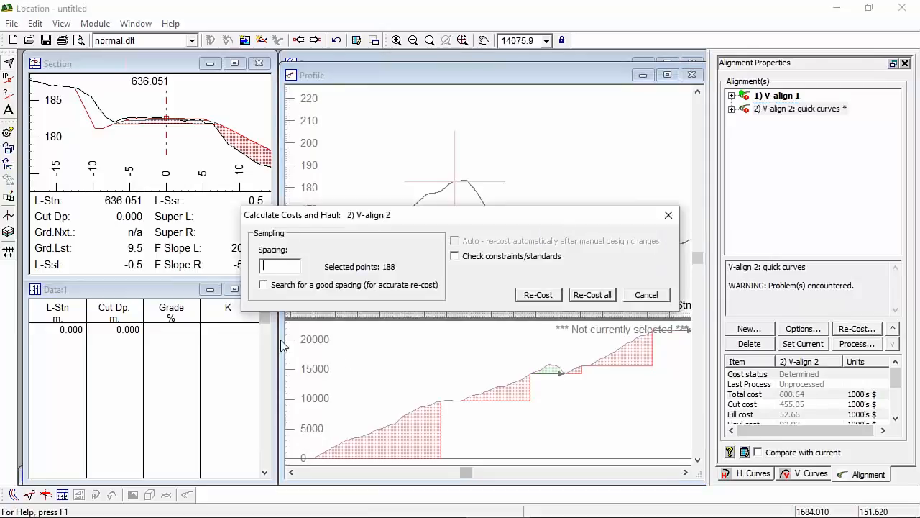
click(264, 285)
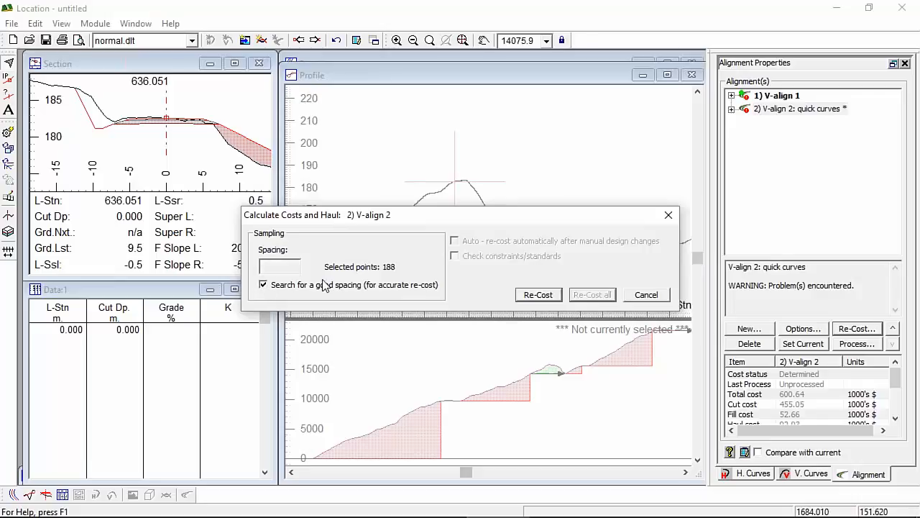
click(538, 294)
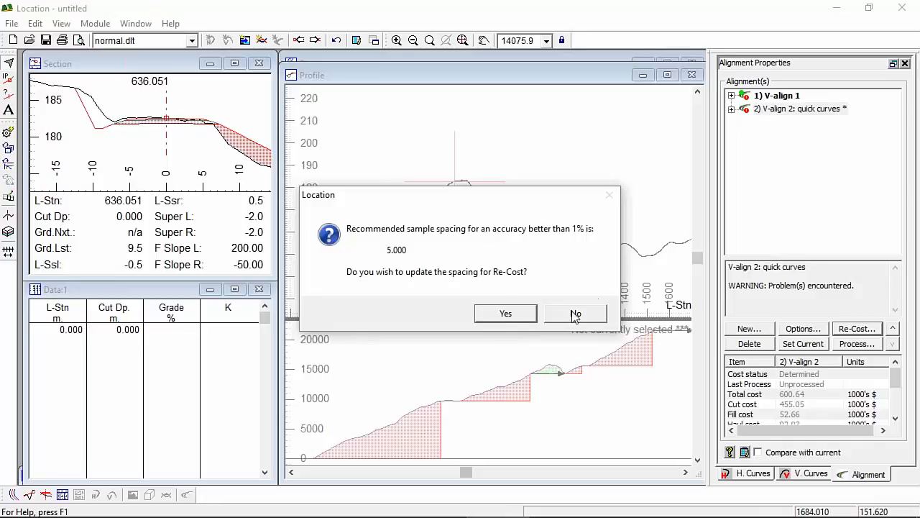
click(504, 313)
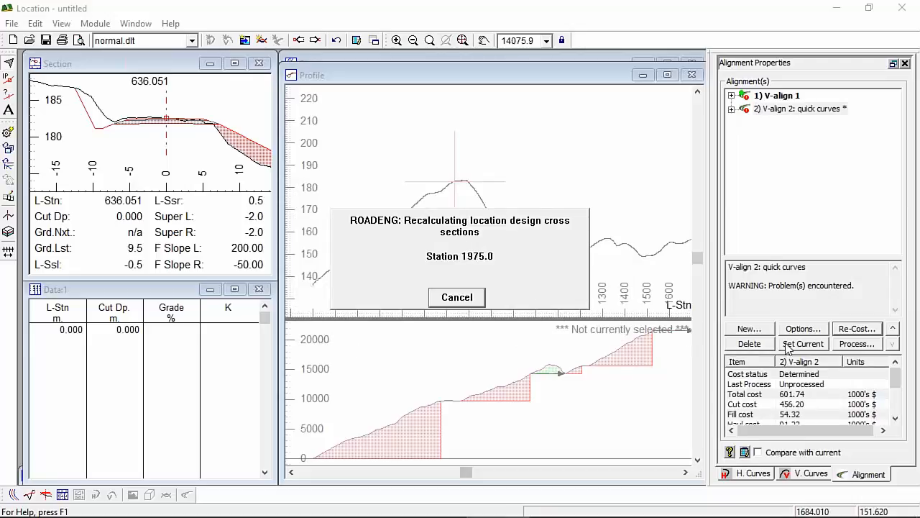
- Set V-align 2's section sampling spacing to 10 and turn off sampling of all sections
click(802, 328)
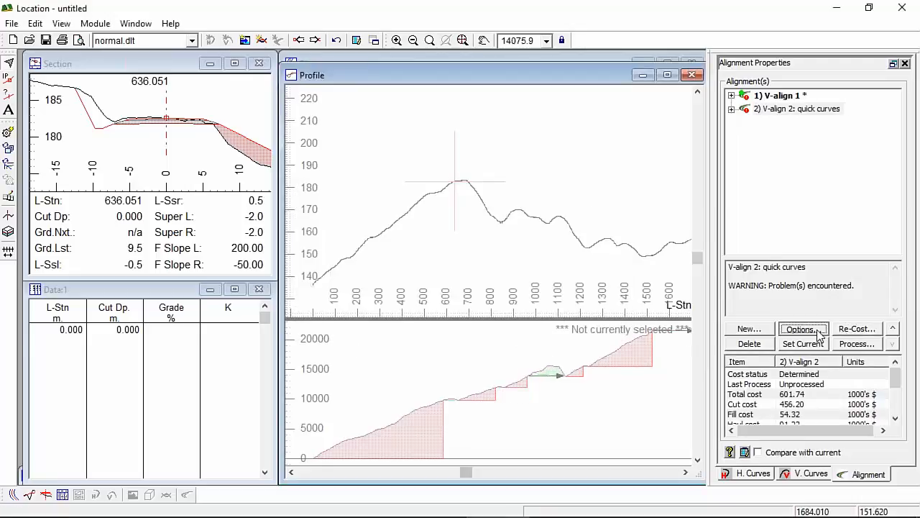
double_click(510, 223)
text(10)
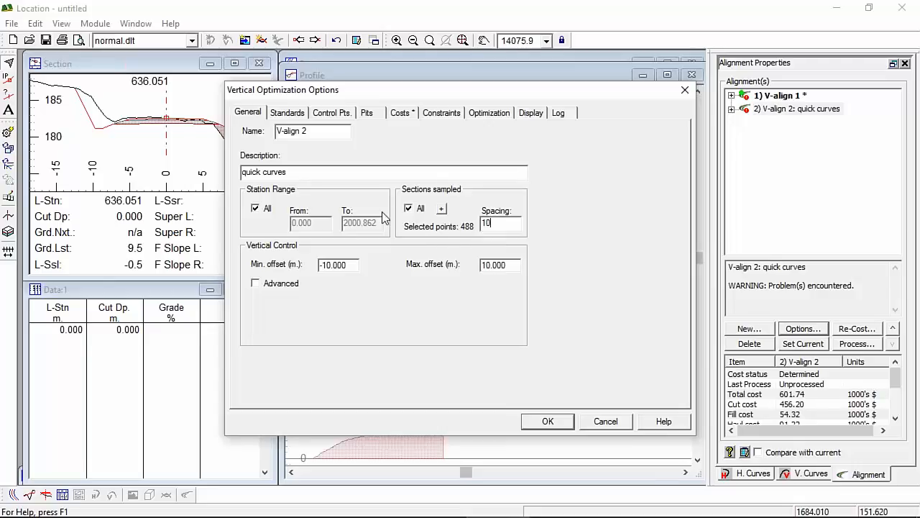
click(409, 208)
click(546, 421)
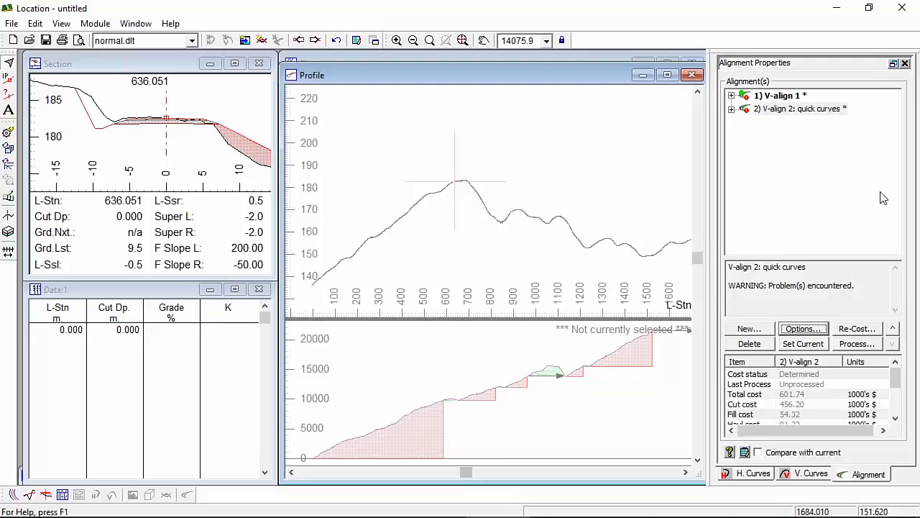
- Run the Optimal Profile optimization for V-align 2, review the pit and underflow entries in the log and close it
click(857, 343)
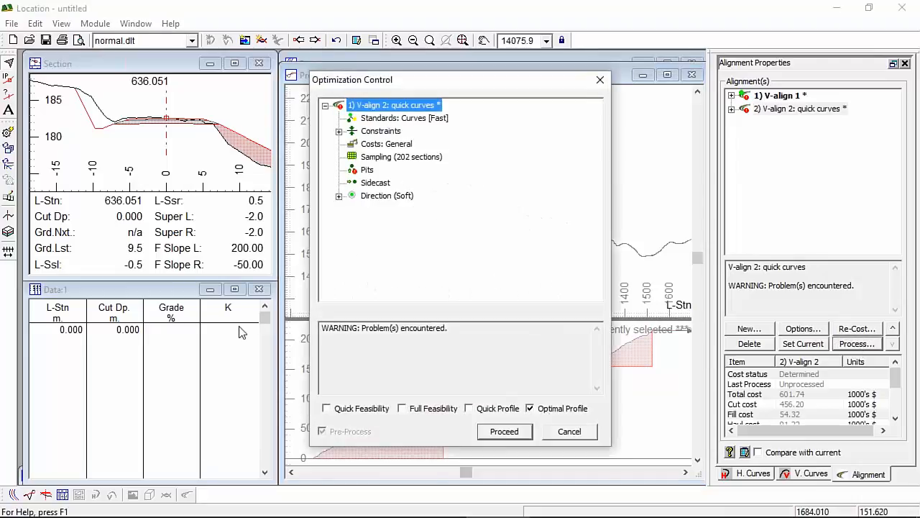
click(505, 433)
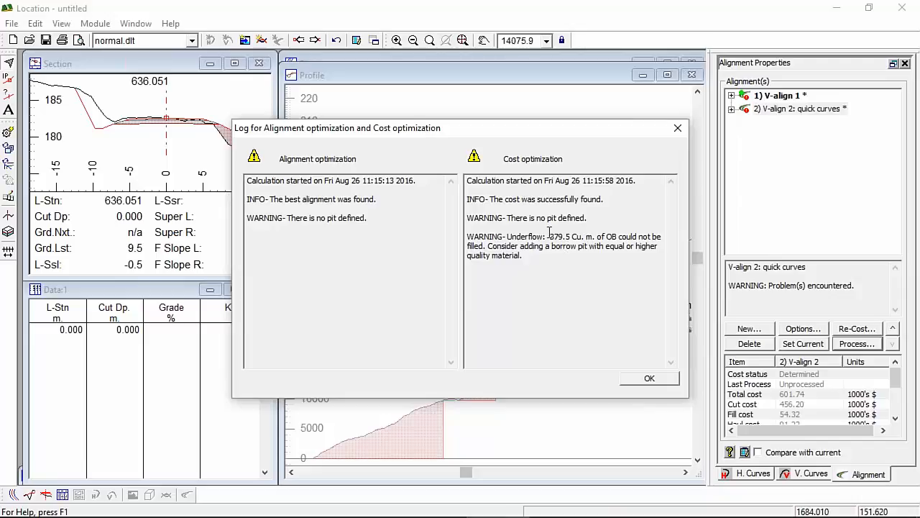
drag(550, 234, 580, 242)
click(651, 379)
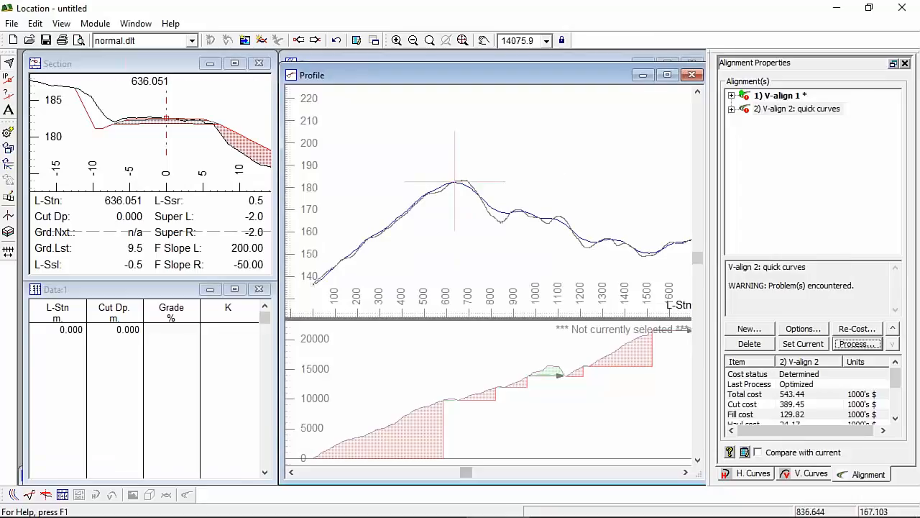
- Compare V-align 1 with the optimized V-align 2 in the profile, and make V-align 2 the current alignment
click(803, 116)
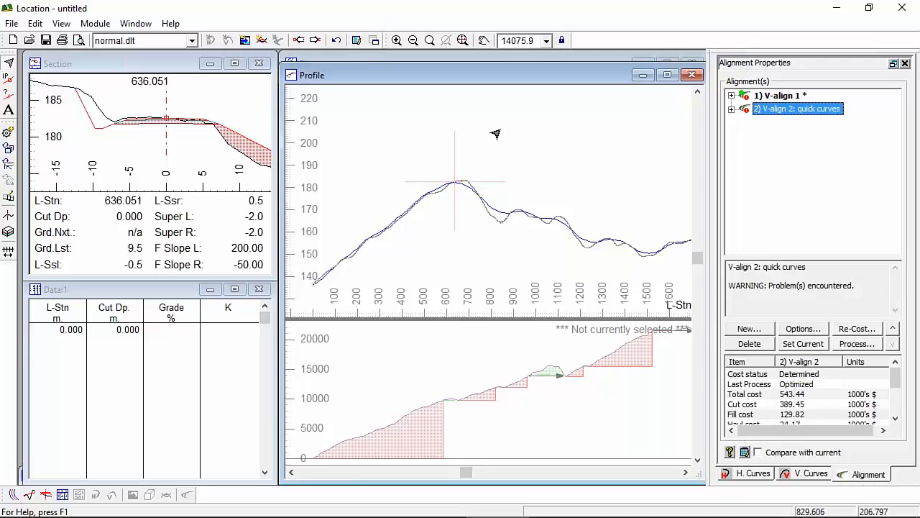
click(791, 97)
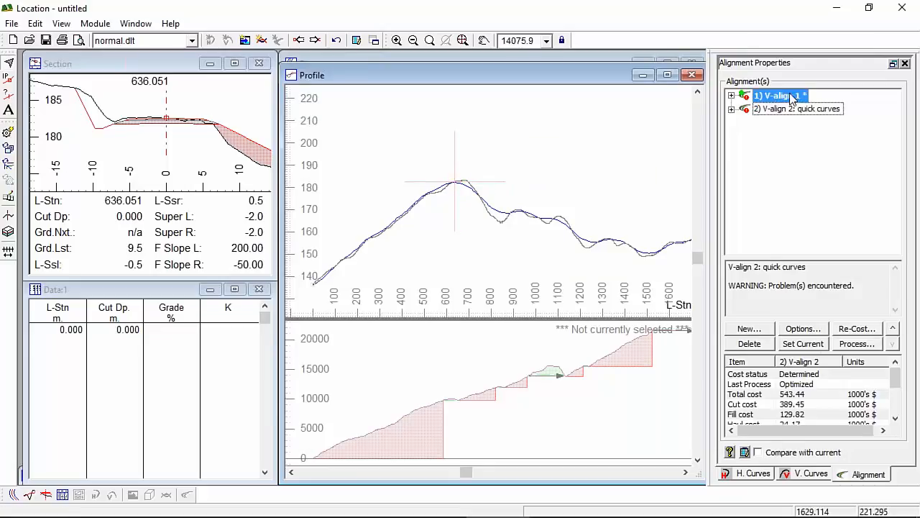
click(786, 110)
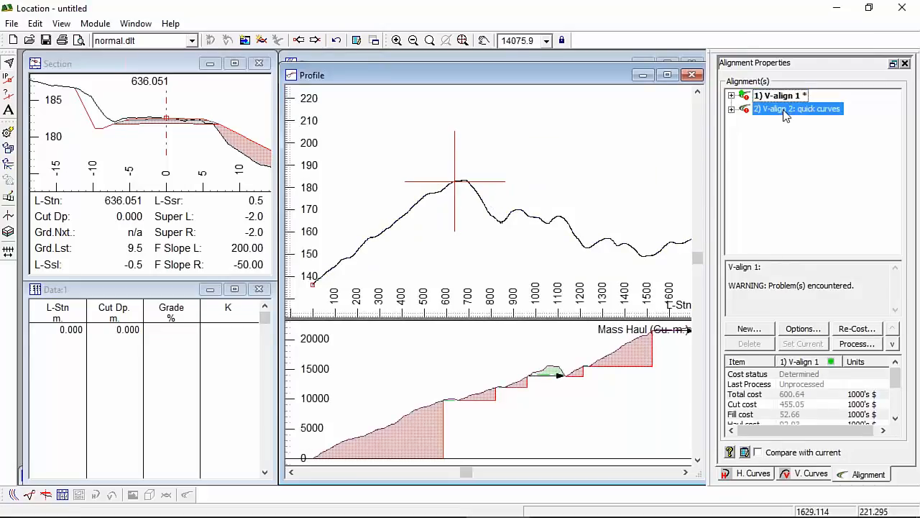
click(803, 343)
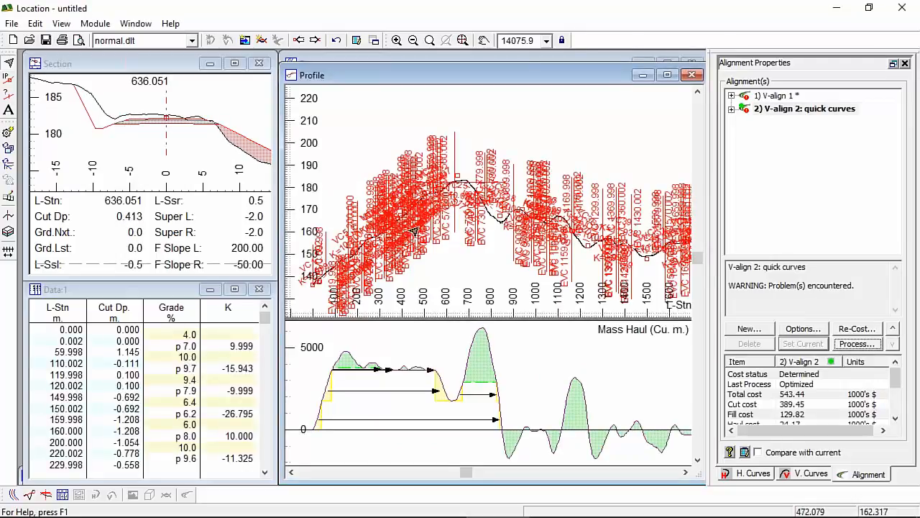
- Turn off the labels in the profile window so the vertical curve annotations are hidden
scroll(416, 209, up, 6)
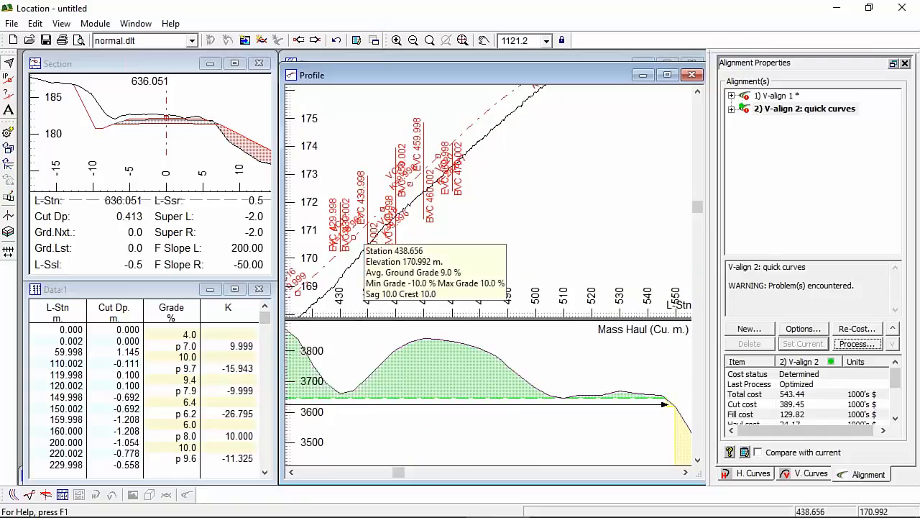
mouse_move(436, 153)
scroll(495, 162, down, 3)
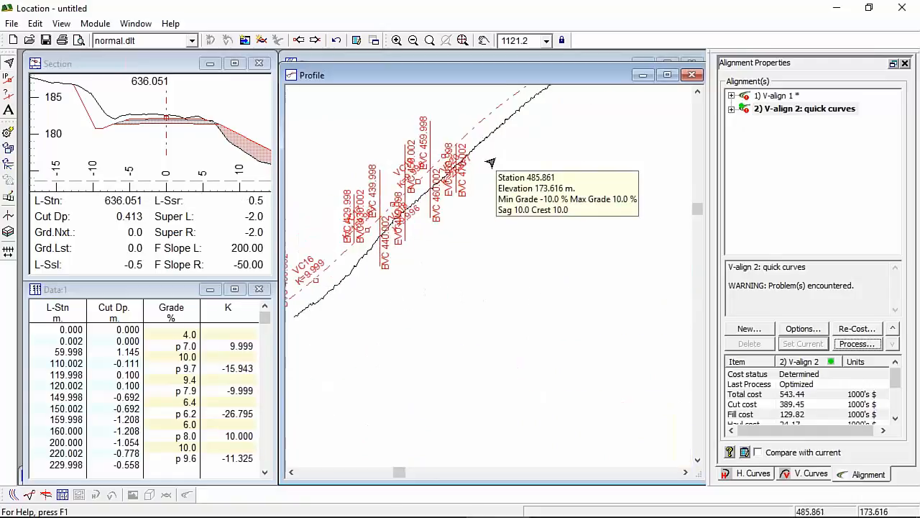
scroll(494, 167, down, 5)
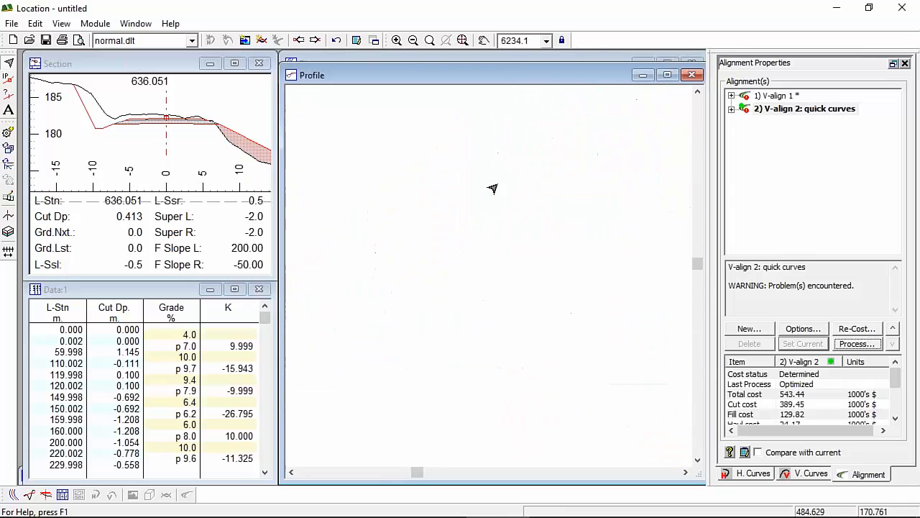
middle_drag(586, 203, 494, 200)
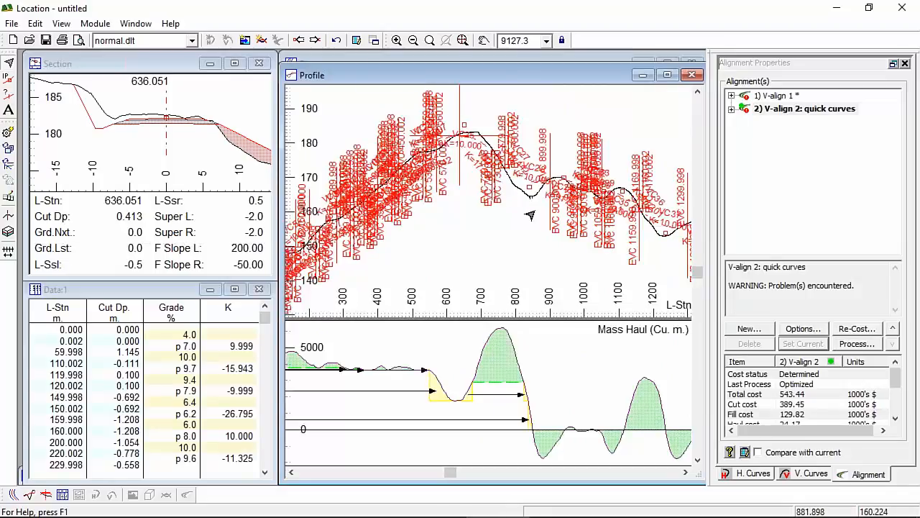
right_click(496, 188)
click(568, 304)
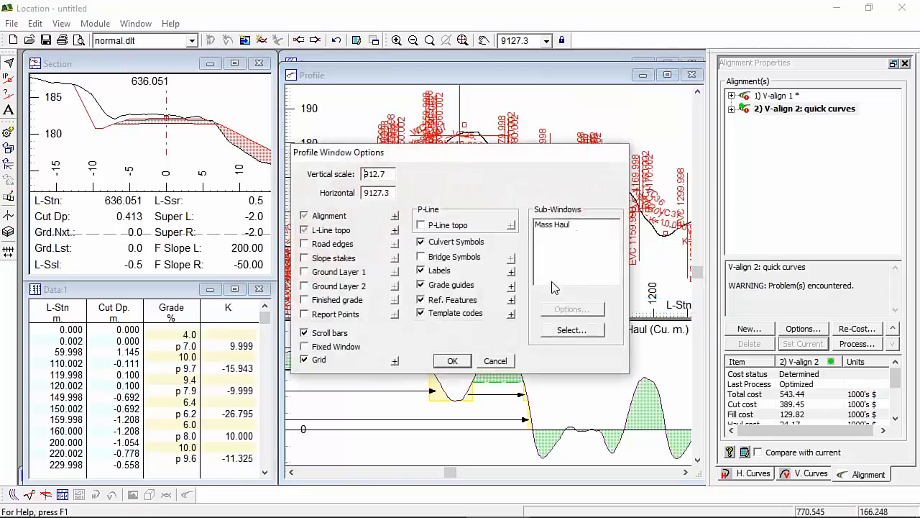
click(421, 270)
click(452, 361)
- Examine the mass haul and the start of the optimized profile, and display the vertical IP parameters at station 0.000
scroll(485, 197, down, 4)
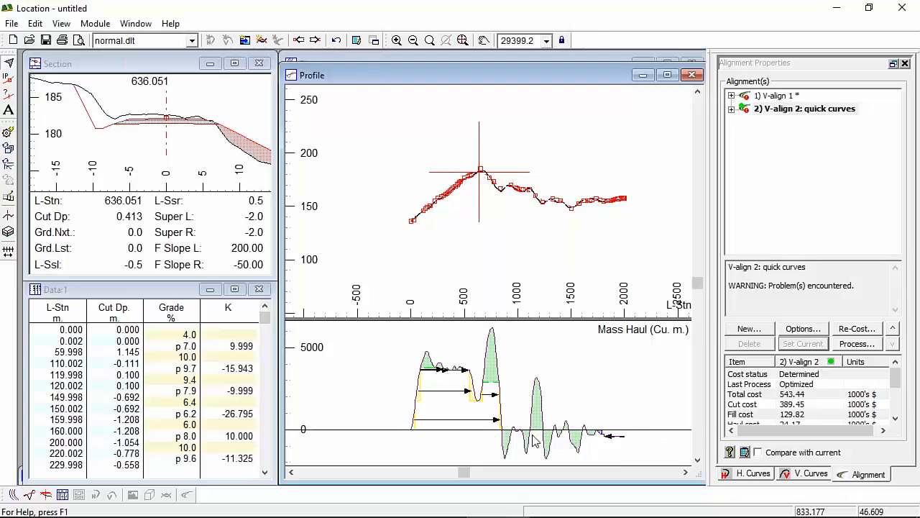
mouse_move(621, 426)
scroll(430, 196, up, 1)
scroll(429, 196, up, 5)
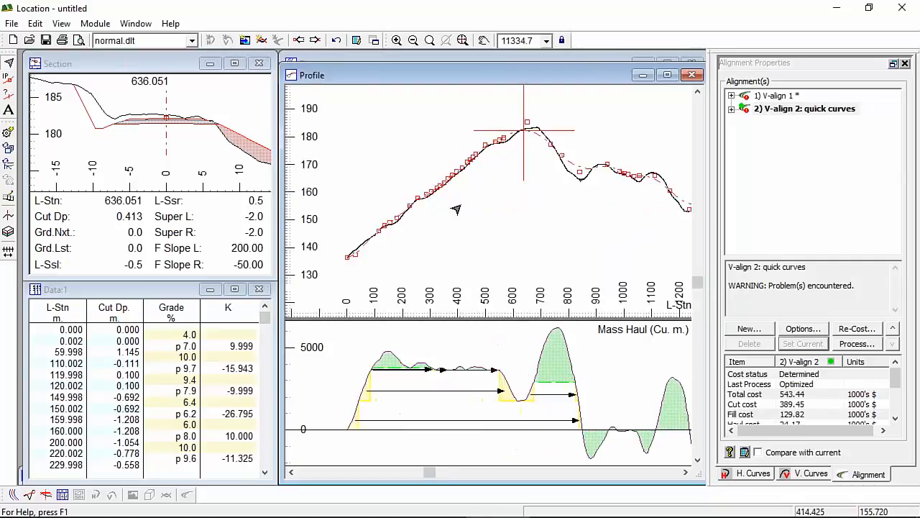
scroll(400, 219, up, 7)
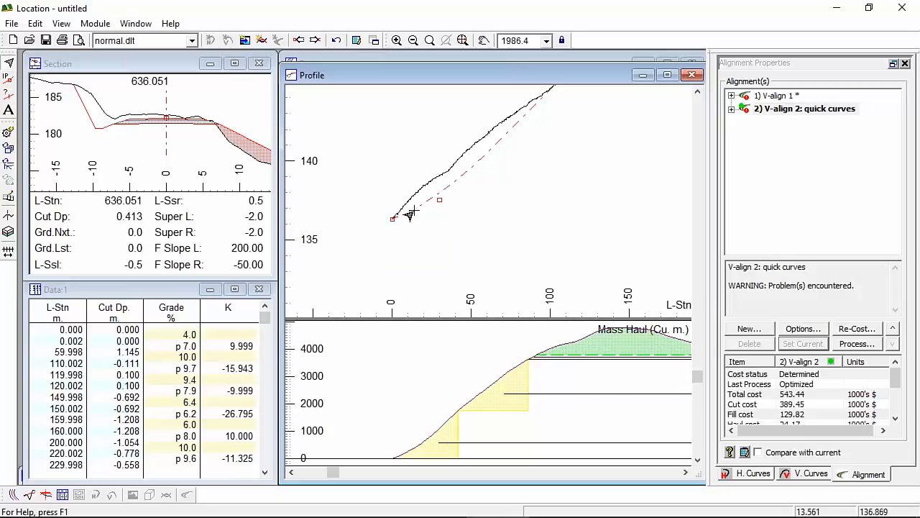
mouse_move(389, 223)
click(811, 474)
click(734, 234)
click(734, 233)
click(735, 234)
click(734, 233)
click(735, 234)
click(734, 233)
click(734, 234)
click(734, 233)
scroll(417, 270, up, 1)
scroll(467, 254, down, 13)
scroll(384, 241, up, 1)
middle_drag(384, 237, 477, 130)
scroll(399, 252, down, 1)
click(397, 248)
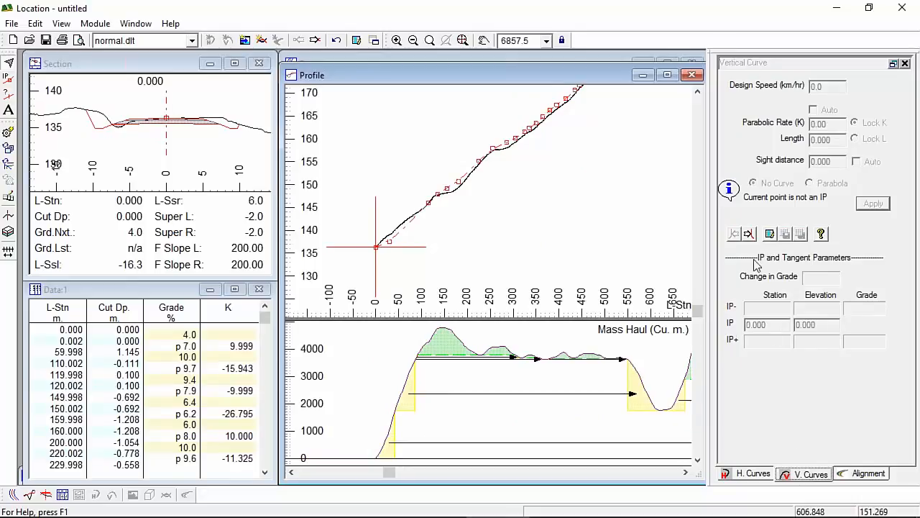
click(749, 234)
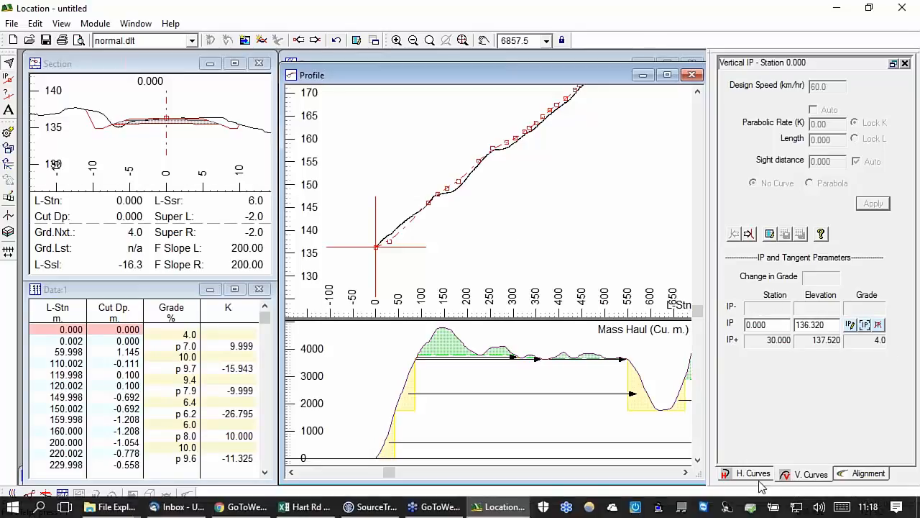
- Set the grade tolerance of V-align 2's control point at station 0.000 to 1% and accept the options
click(870, 474)
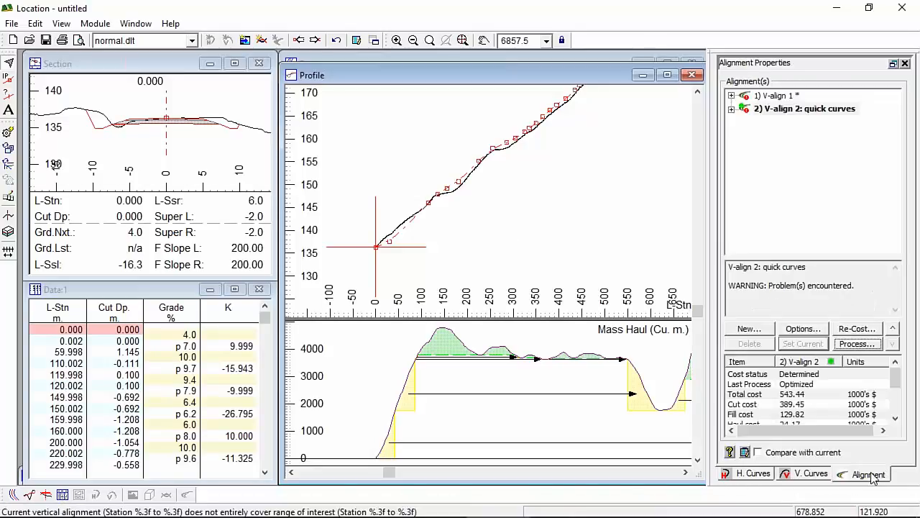
click(786, 117)
click(803, 329)
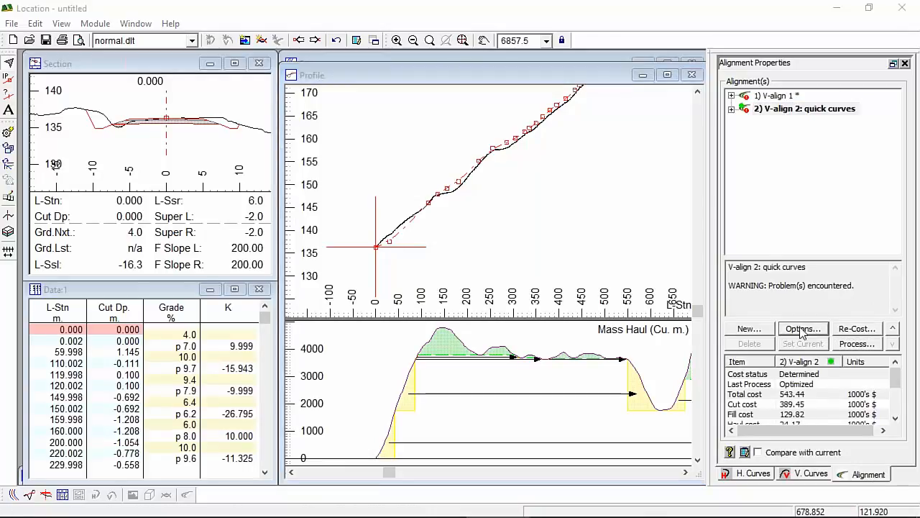
click(338, 115)
double_click(348, 240)
key(Tab)
text(1)
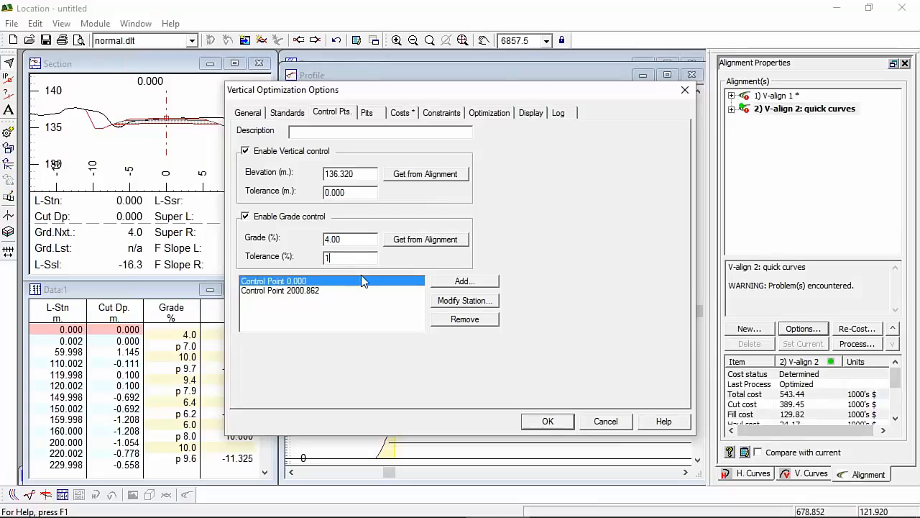
click(301, 291)
click(301, 281)
click(551, 420)
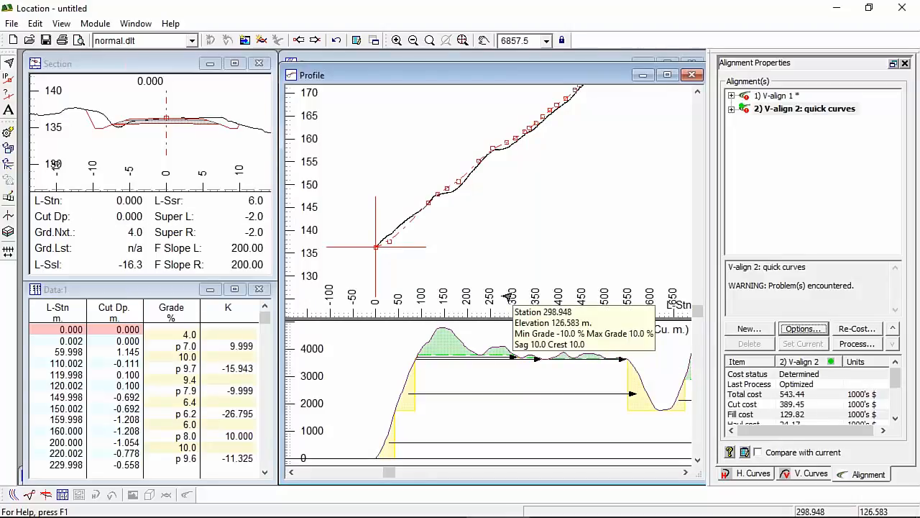
- Review V-align 2's total cost, rerun its optimization without pre-processing, and view the whole updated profile and mass haul
click(809, 110)
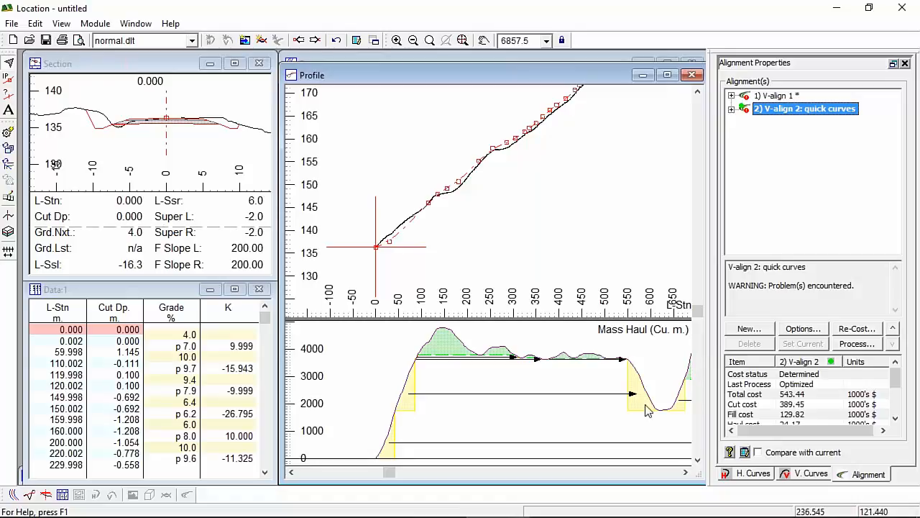
mouse_move(559, 107)
click(797, 394)
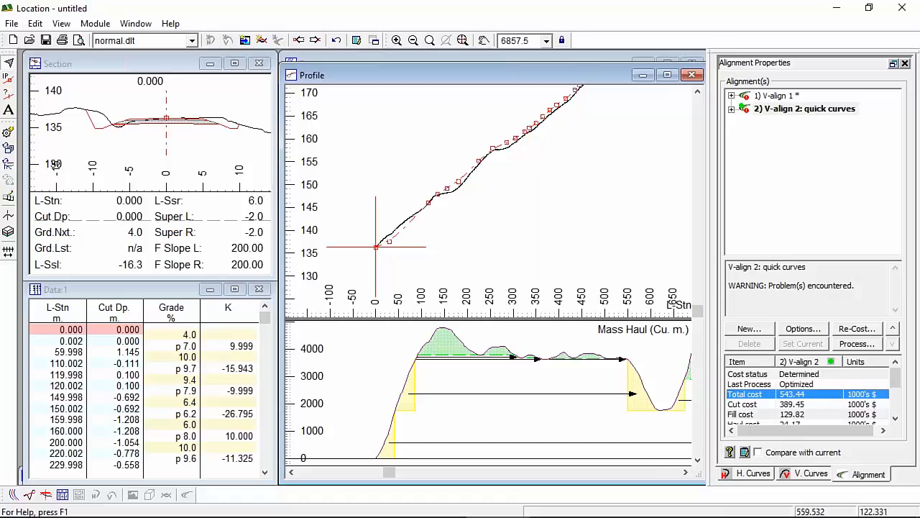
mouse_move(375, 251)
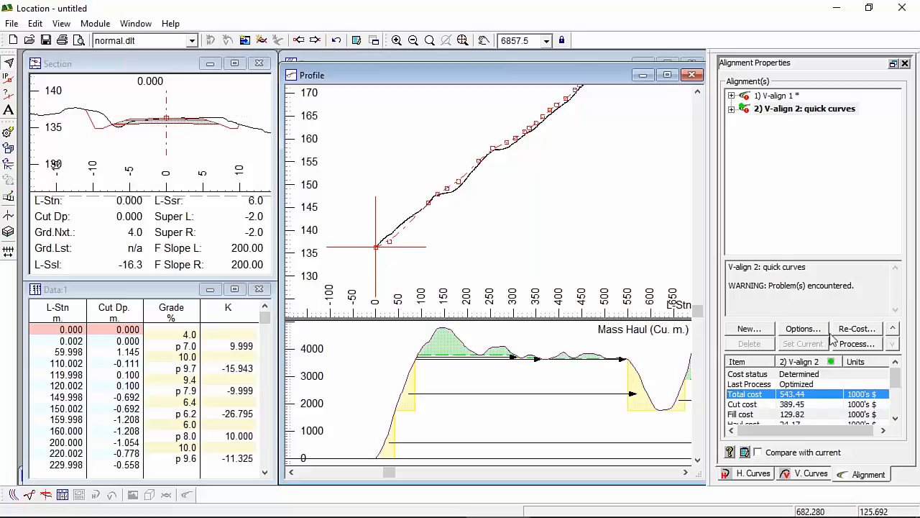
click(857, 344)
click(321, 431)
click(507, 432)
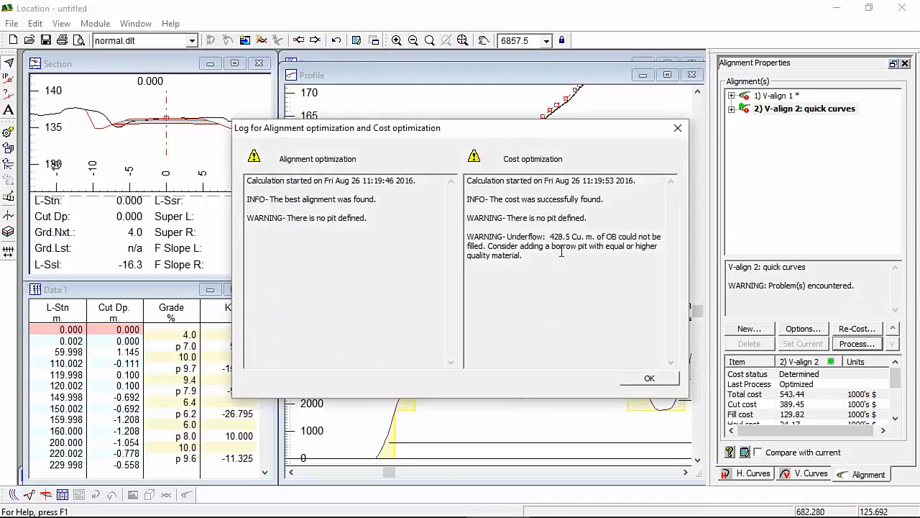
click(662, 379)
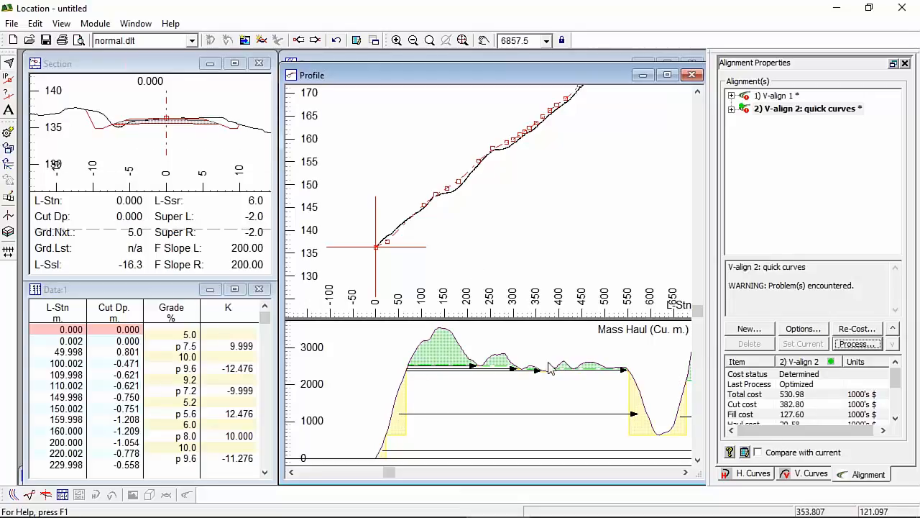
scroll(544, 192, down, 1)
scroll(544, 193, down, 2)
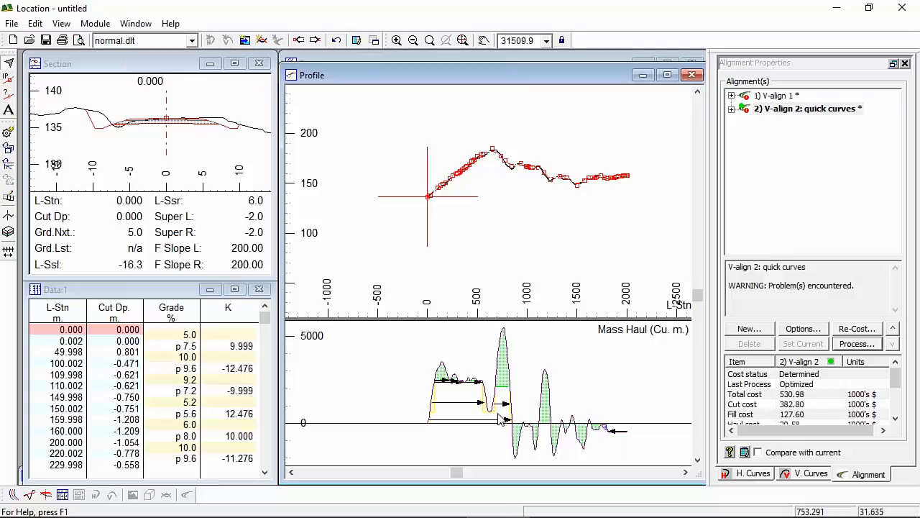
- Review V-align 2's total, cut, fill and haul costs, and examine the start of the profile at station 0.000
click(794, 394)
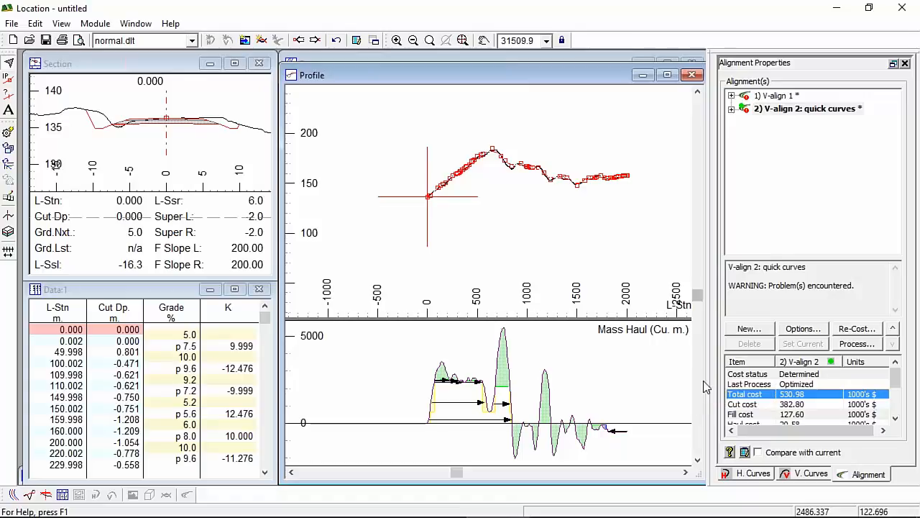
scroll(703, 380, down, 1)
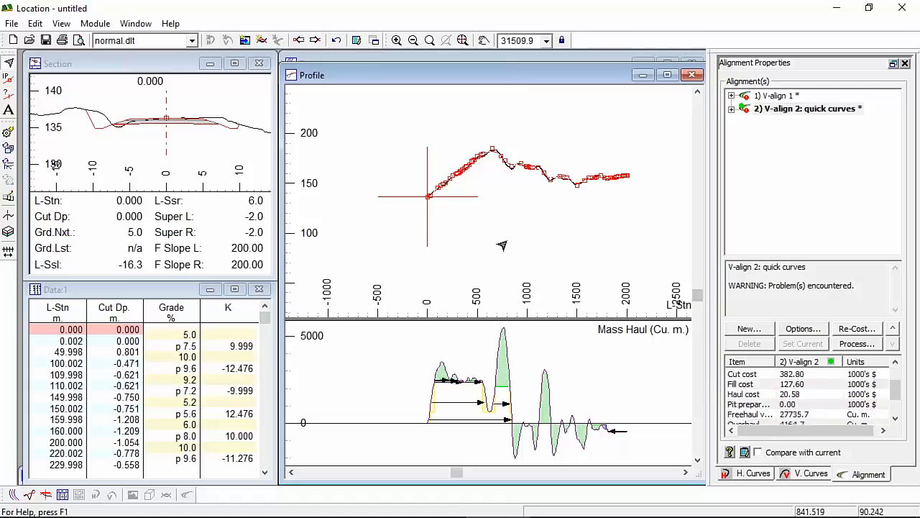
scroll(424, 195, up, 3)
scroll(424, 198, up, 4)
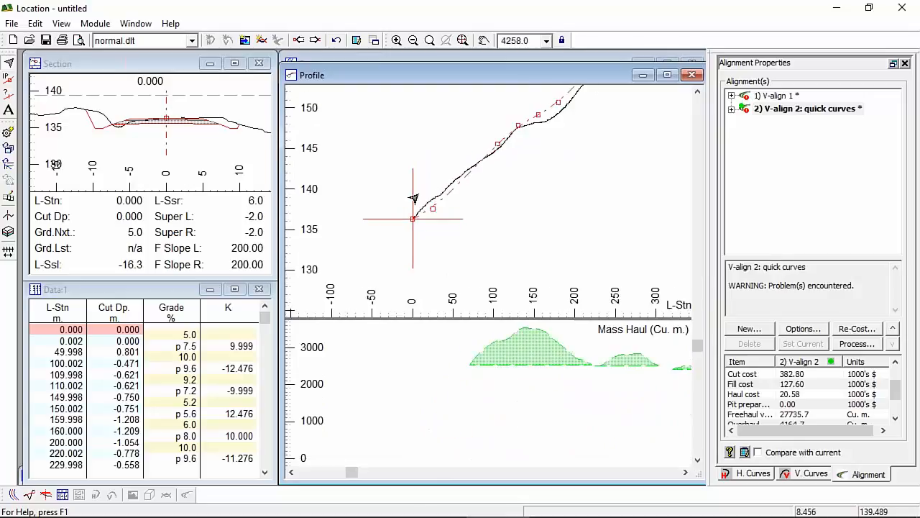
mouse_move(412, 220)
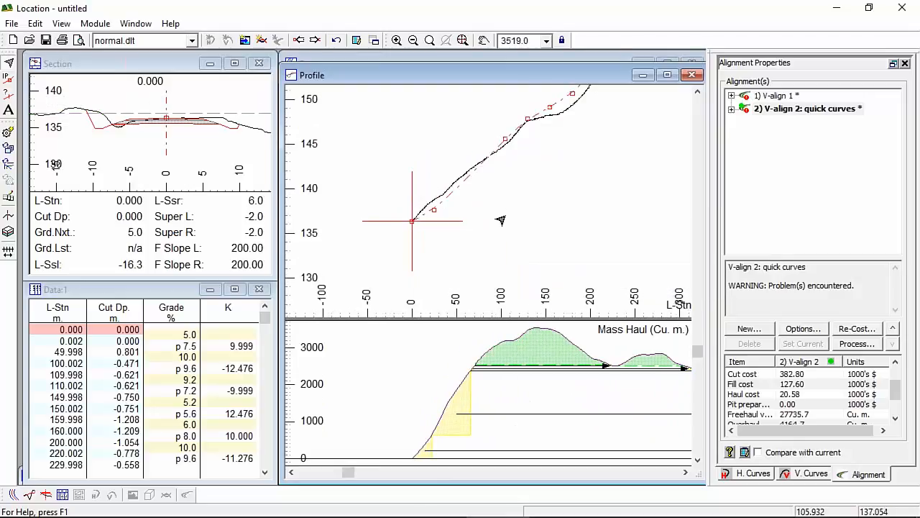
- Compare V-align 2's vertical IP parameters at station 0.000 with the vertical curve at station 25.000
click(792, 109)
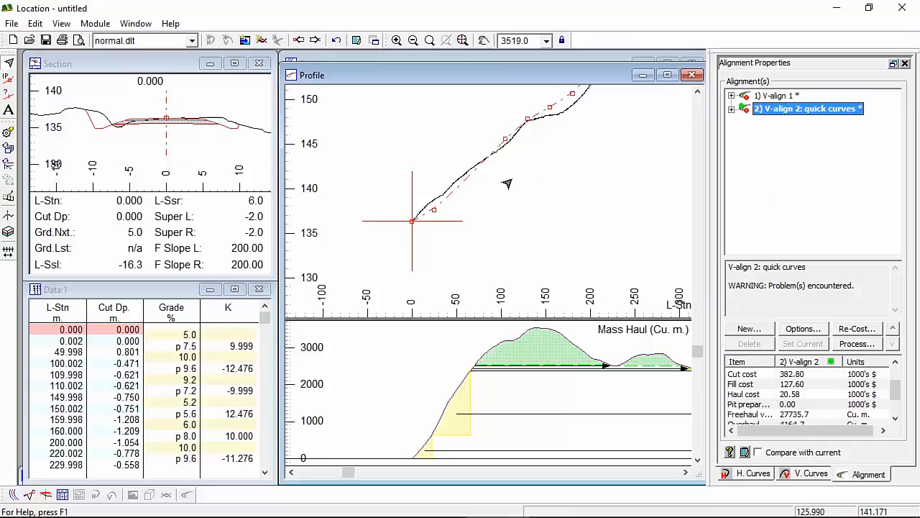
click(809, 474)
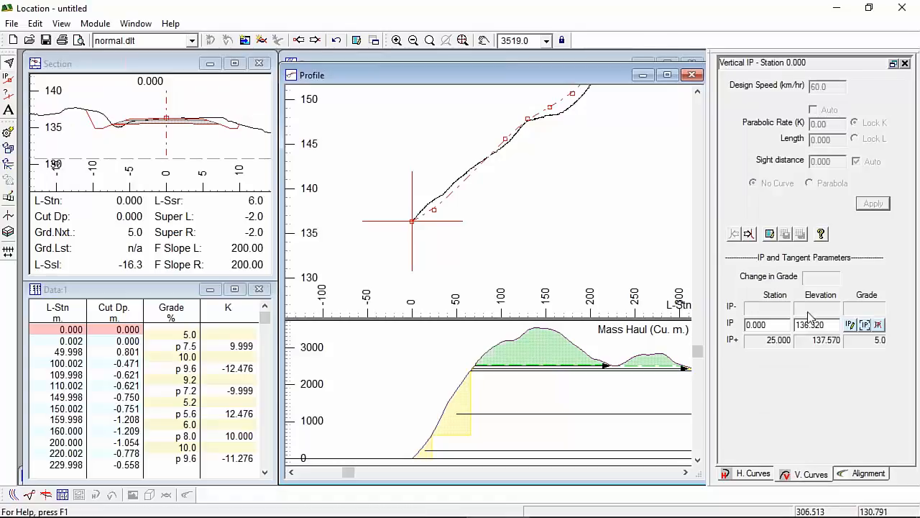
click(749, 234)
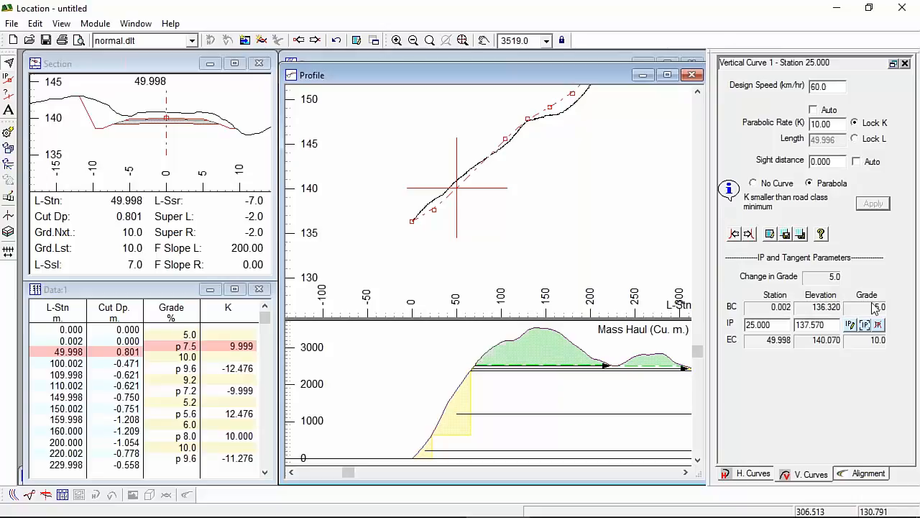
click(734, 235)
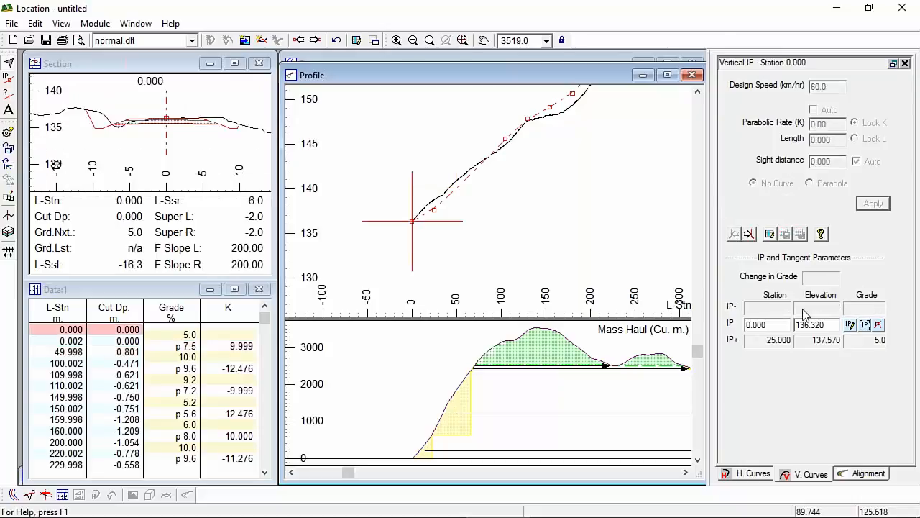
mouse_move(696, 330)
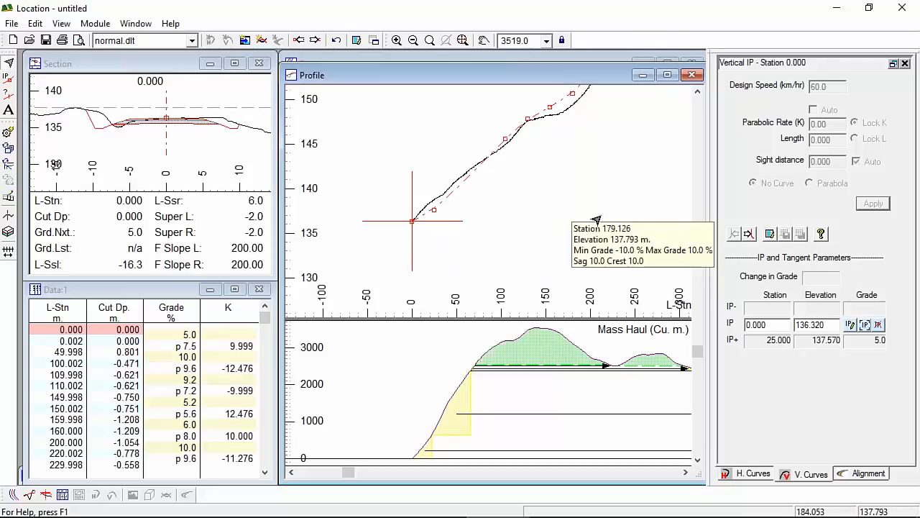
- Examine V-align 2's profile and mass haul up to about station 1000, and open and dismiss its optimization options
scroll(571, 162, down, 5)
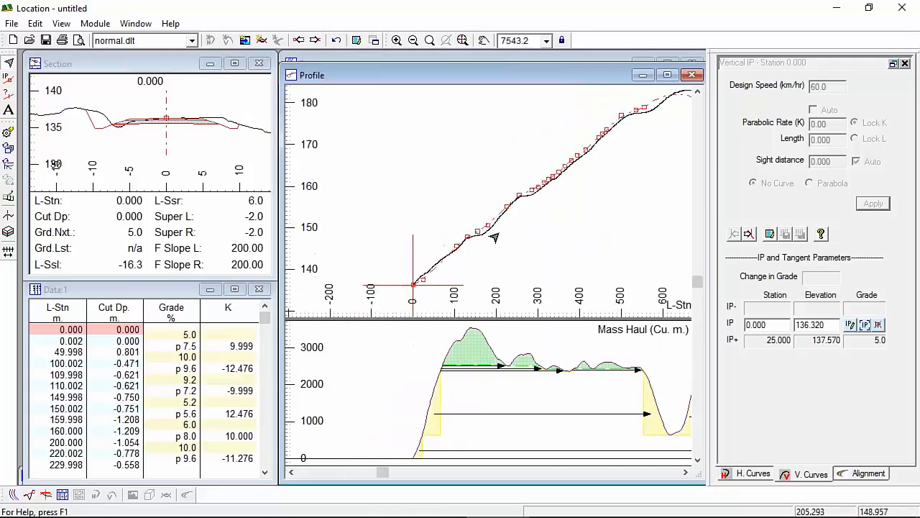
middle_drag(548, 188, 410, 202)
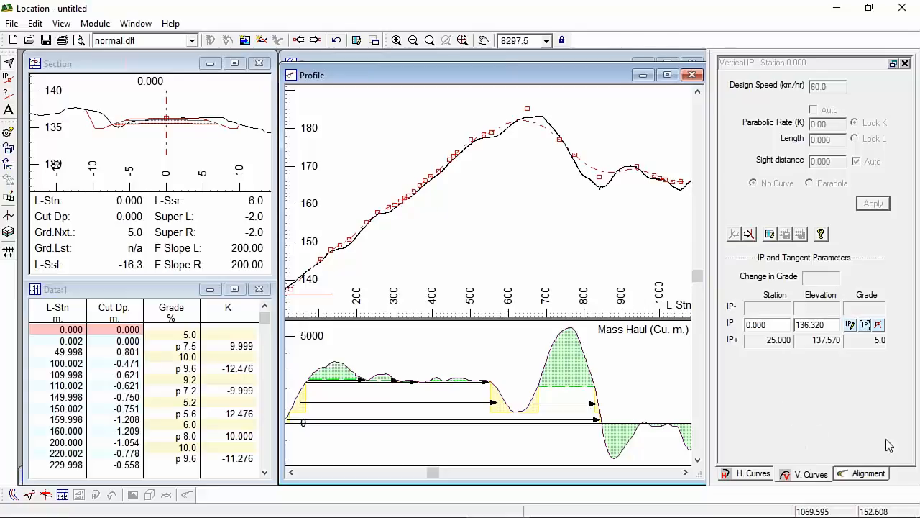
click(887, 472)
click(803, 329)
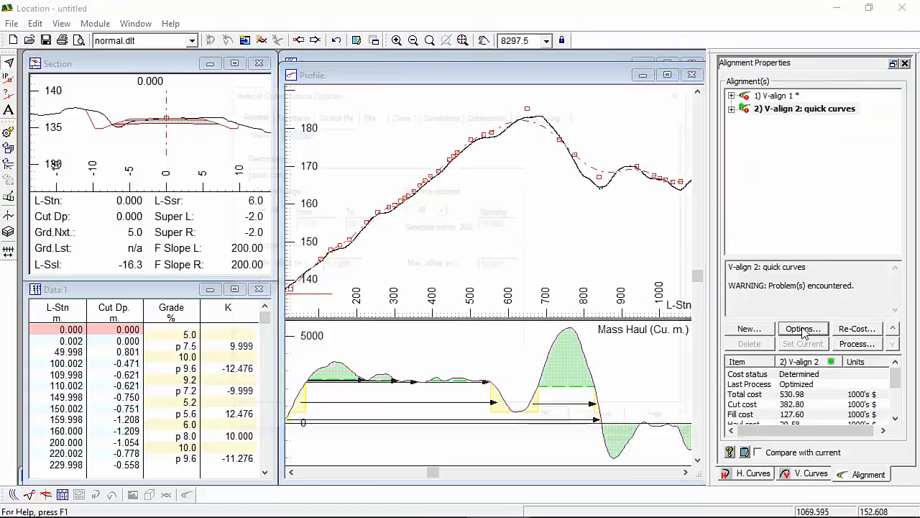
click(606, 421)
- Examine the K value of the vertical curve at station 555.000 and the cross sections at stations 830.000 and 915.000
click(488, 134)
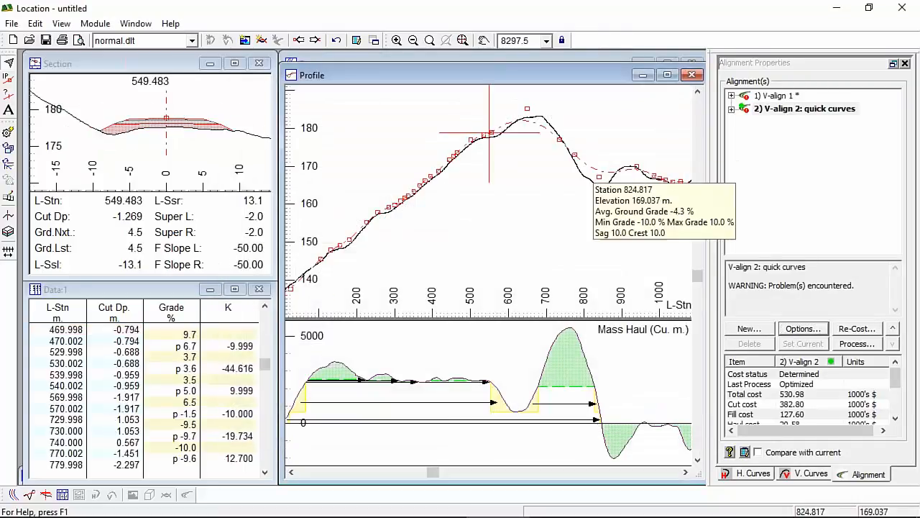
click(811, 473)
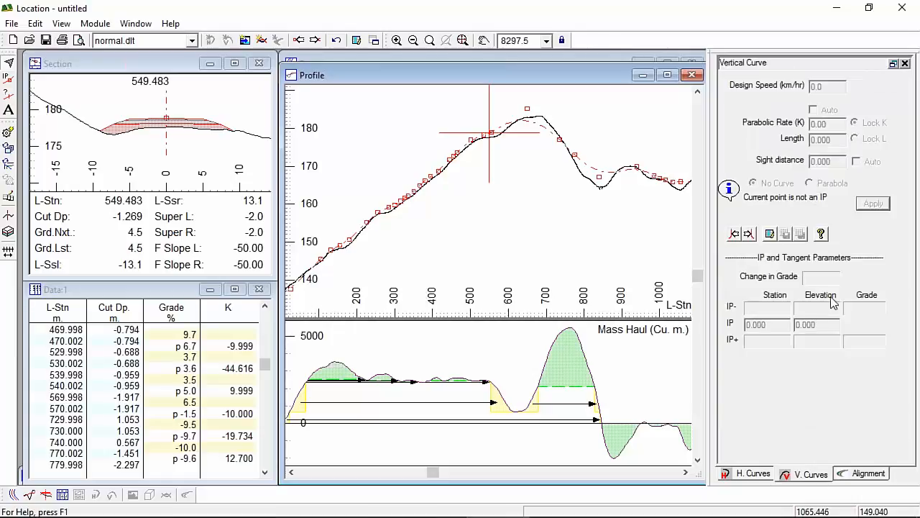
click(749, 235)
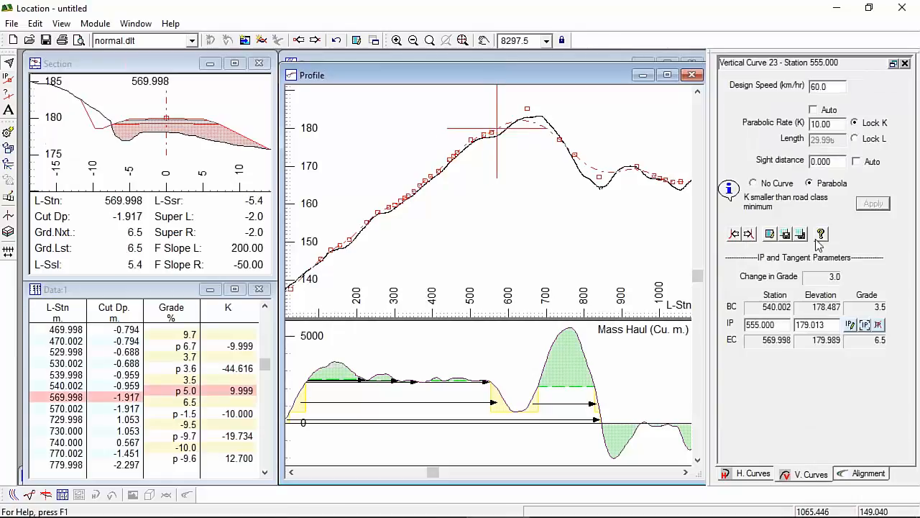
double_click(828, 124)
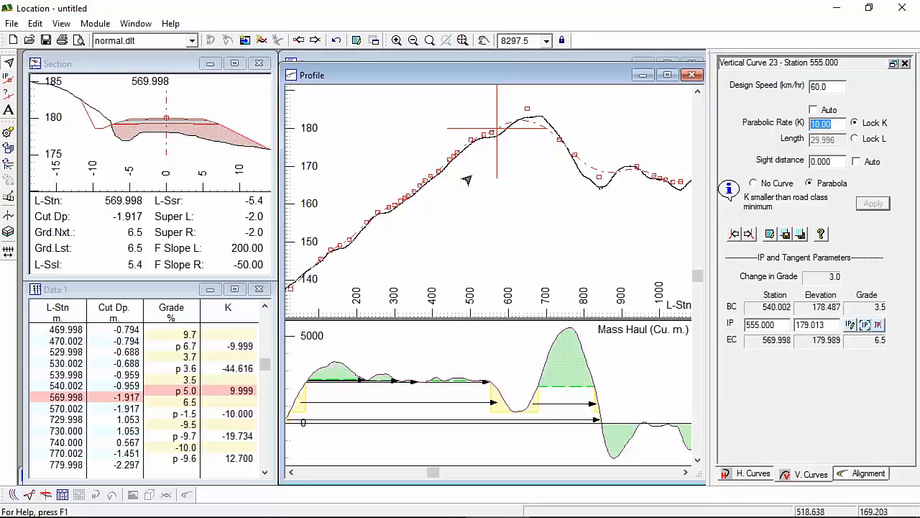
click(596, 184)
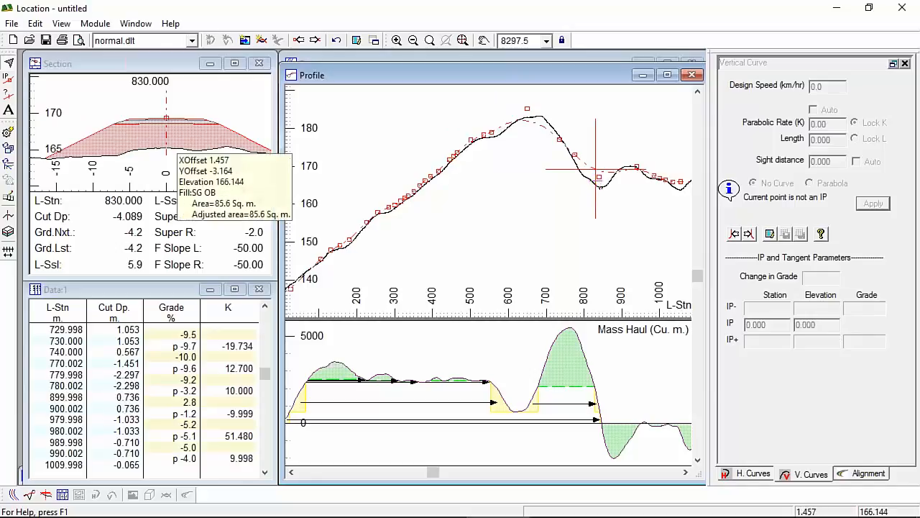
click(626, 173)
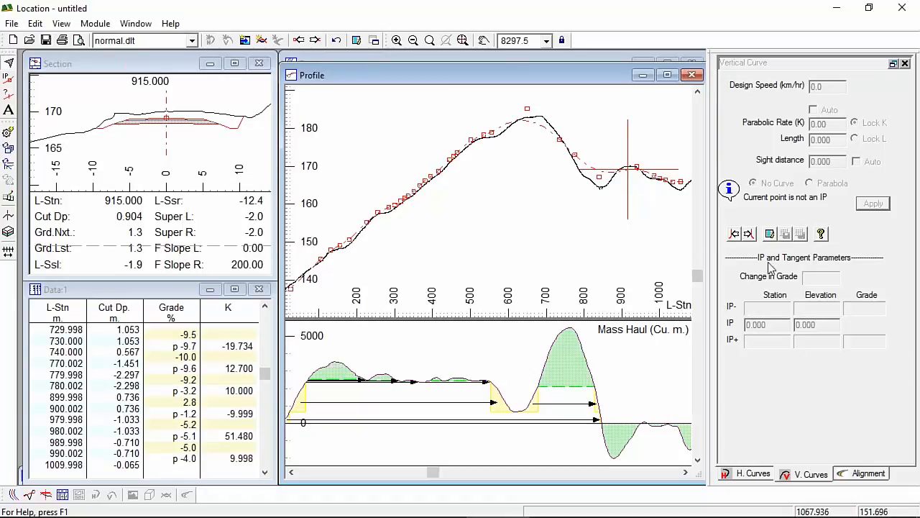
- Start a new vertical alignment, V-align 3, based on the settings of V-align 2
click(868, 473)
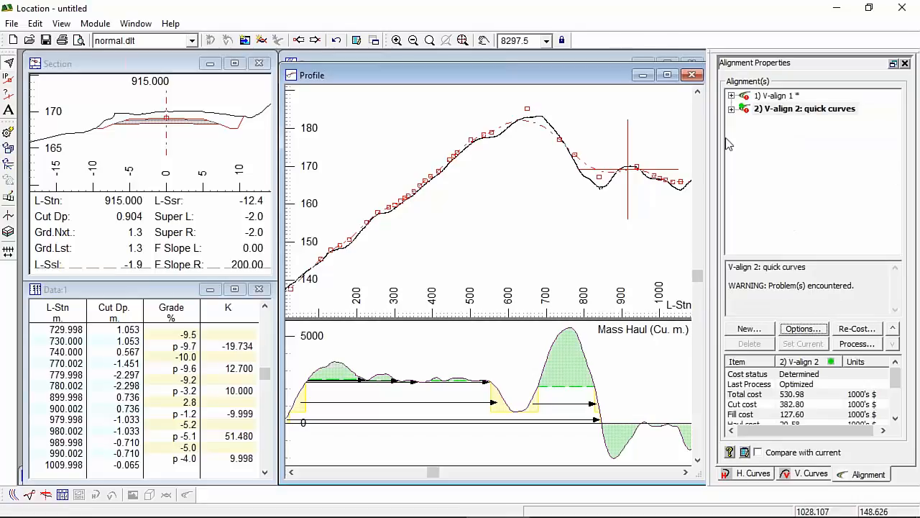
click(764, 97)
click(778, 110)
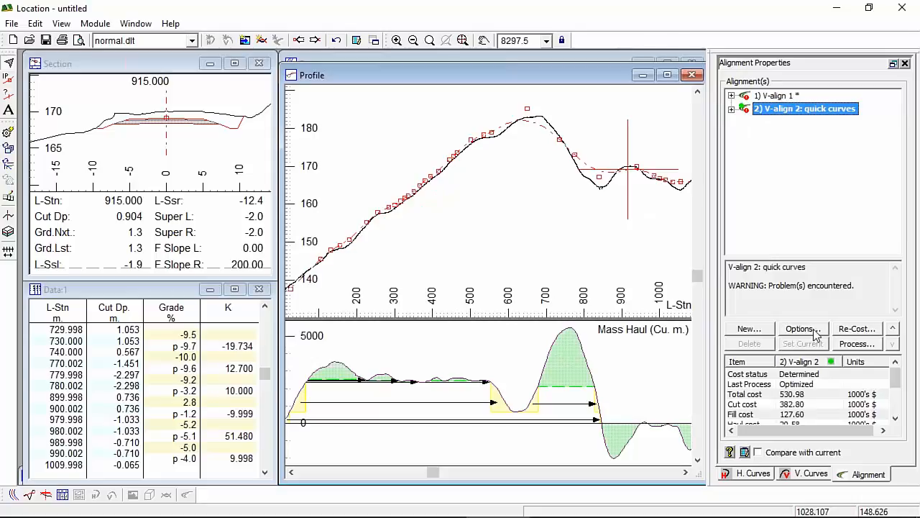
click(750, 329)
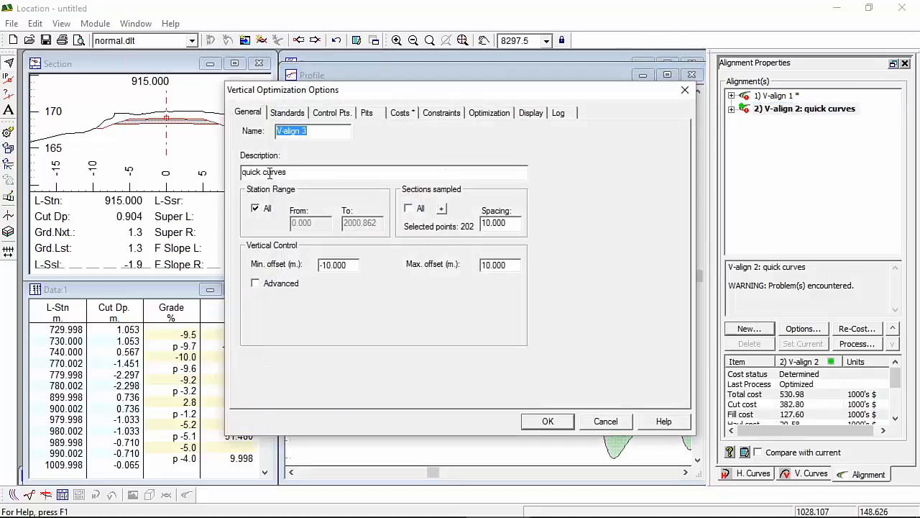
- Set V-align 3's minimum K curvature to 20 for both sag and crest in the range constraint
click(289, 114)
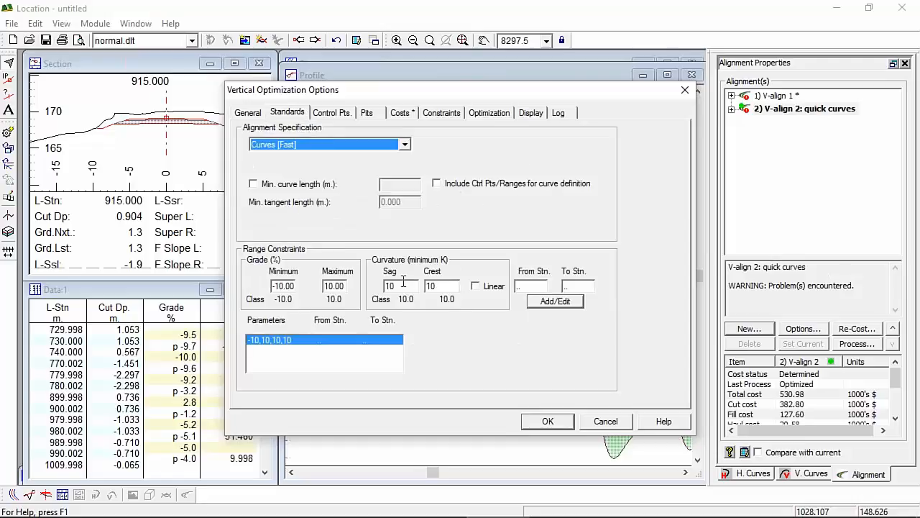
double_click(406, 284)
text(20)
key(Tab)
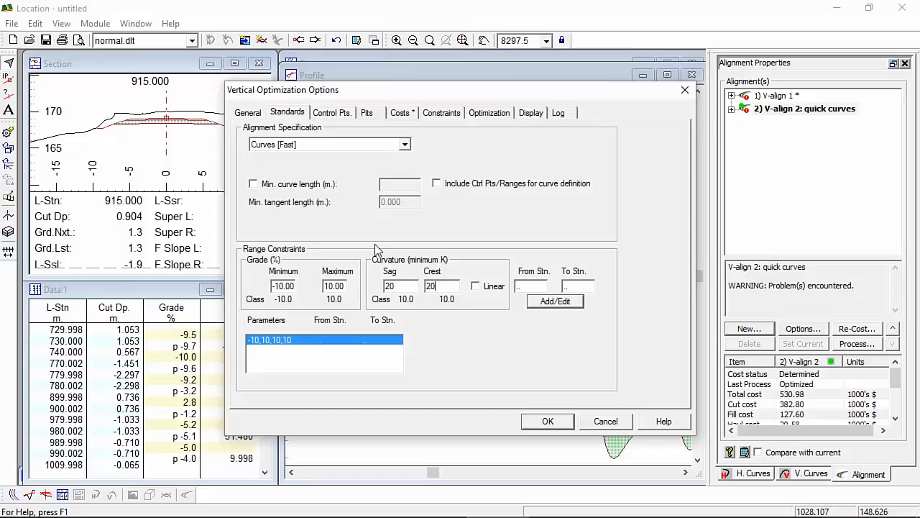
click(551, 302)
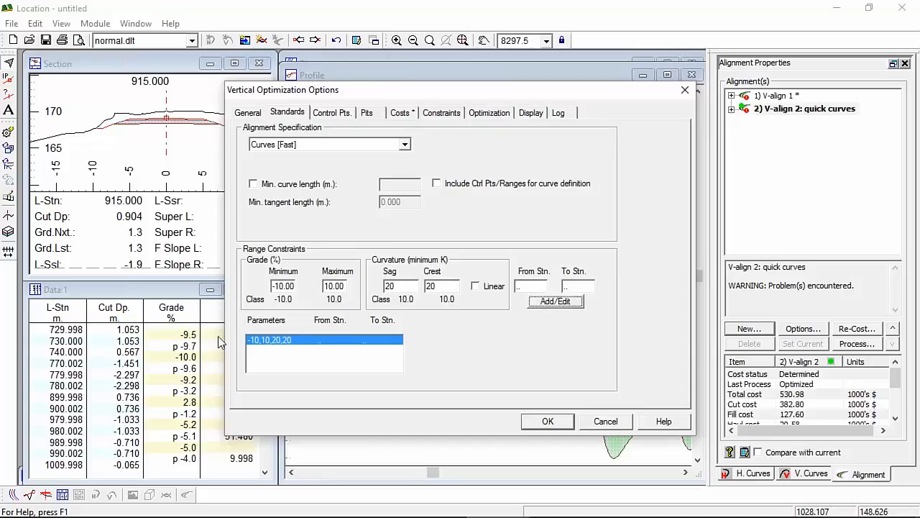
- Check the station range of V-align 3's constraint against the profile and accept the options
drag(537, 287, 489, 292)
drag(583, 286, 514, 289)
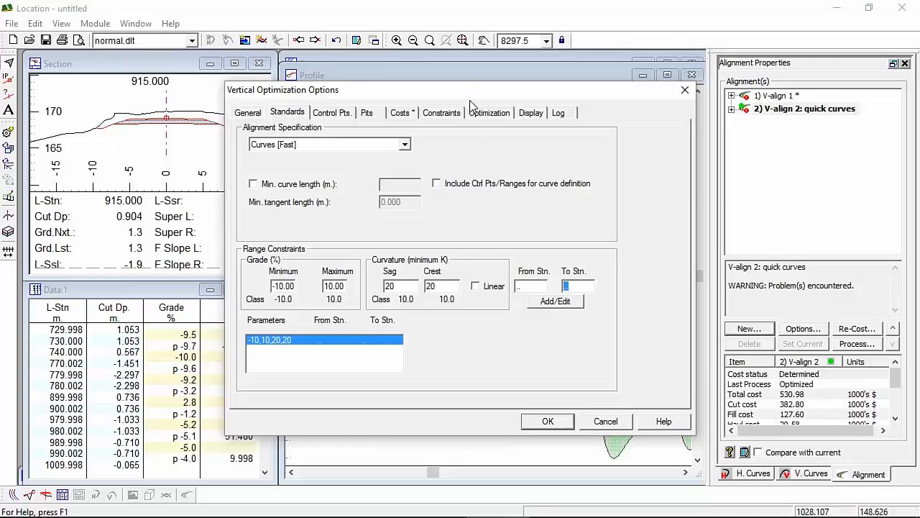
drag(474, 92, 765, 235)
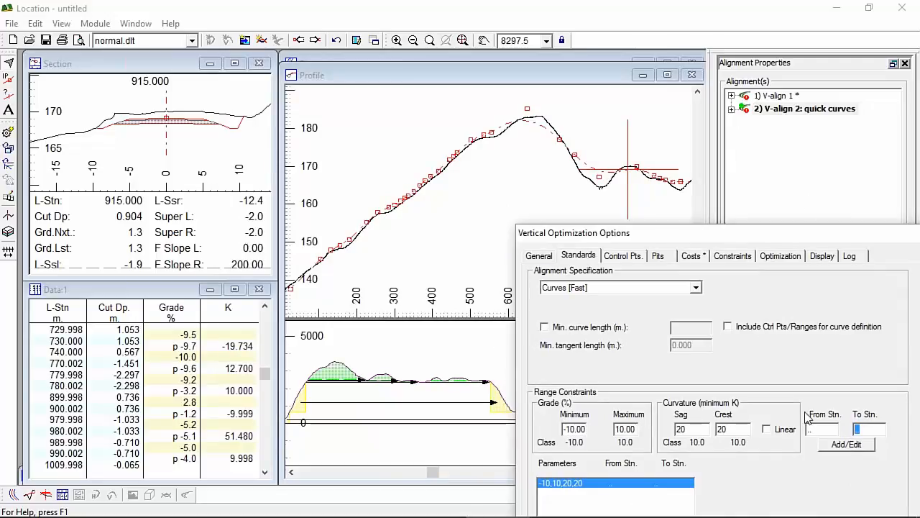
drag(717, 237, 458, 140)
click(580, 467)
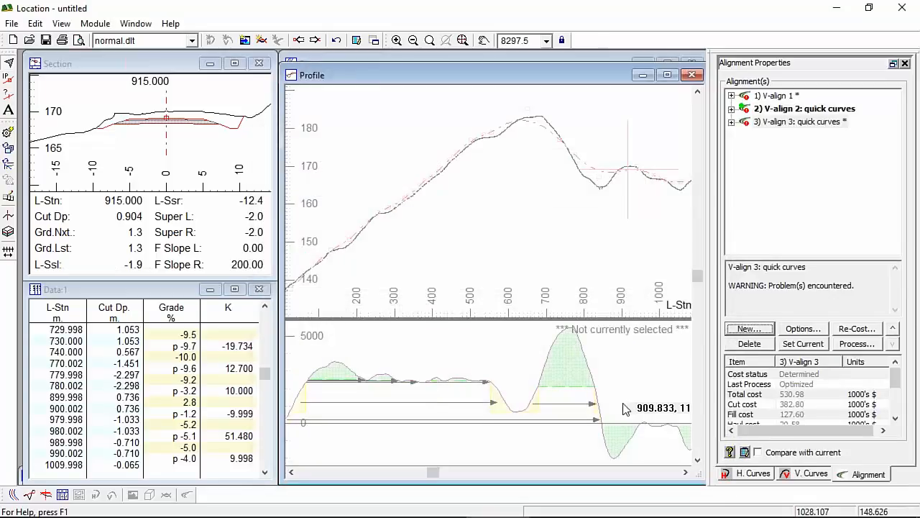
- Run the Optimal Profile optimization for V-align 3 without pre-processing
click(868, 346)
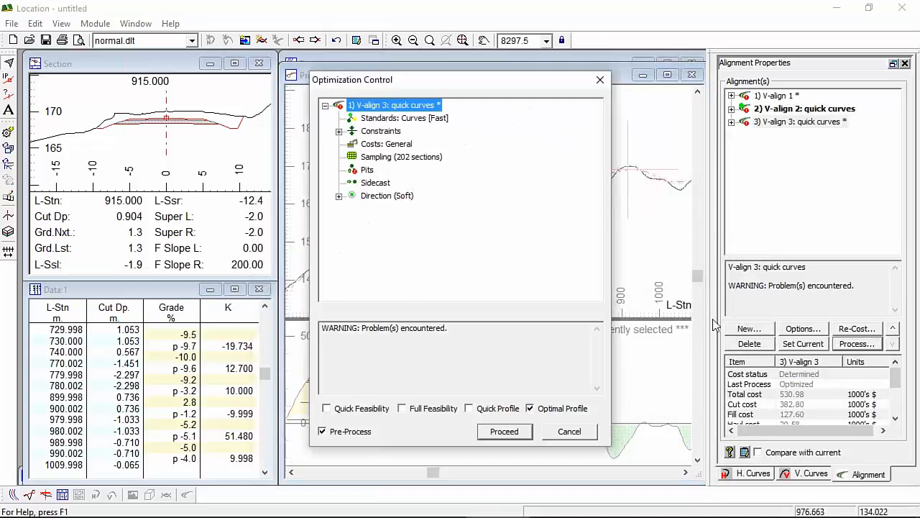
click(322, 431)
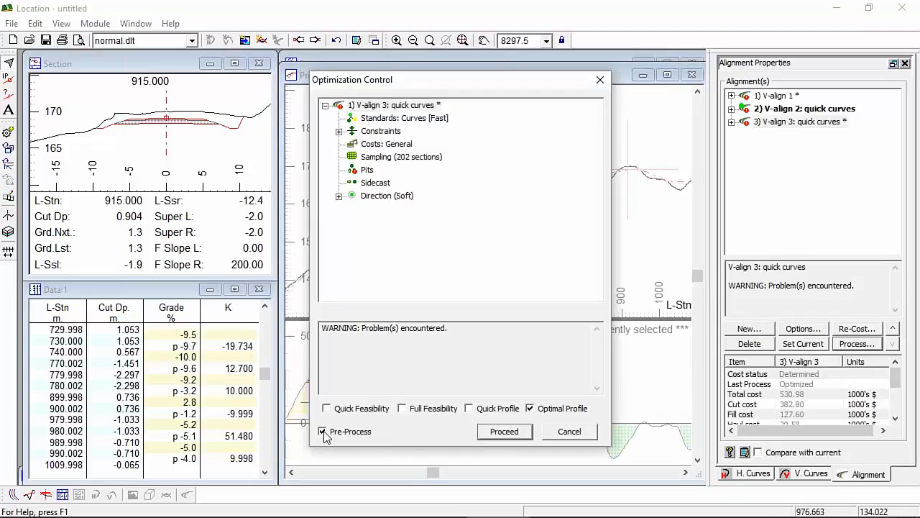
click(323, 432)
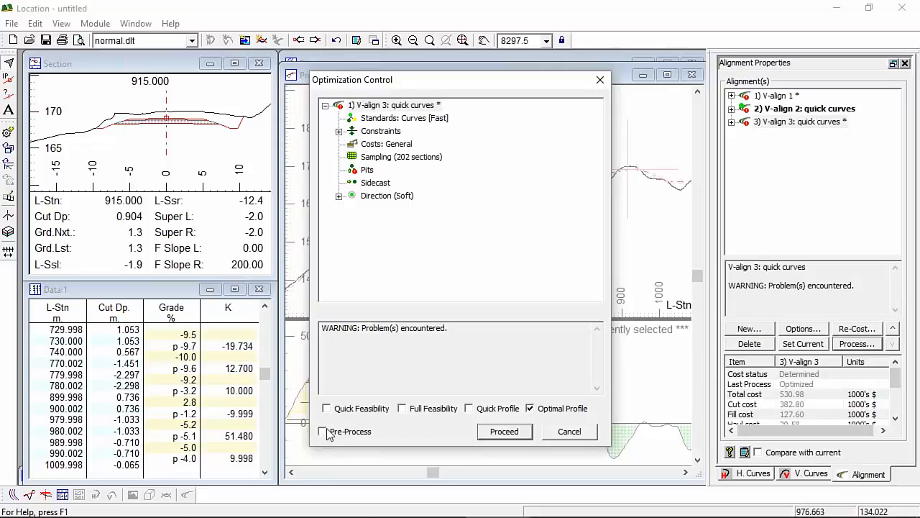
click(504, 435)
click(503, 432)
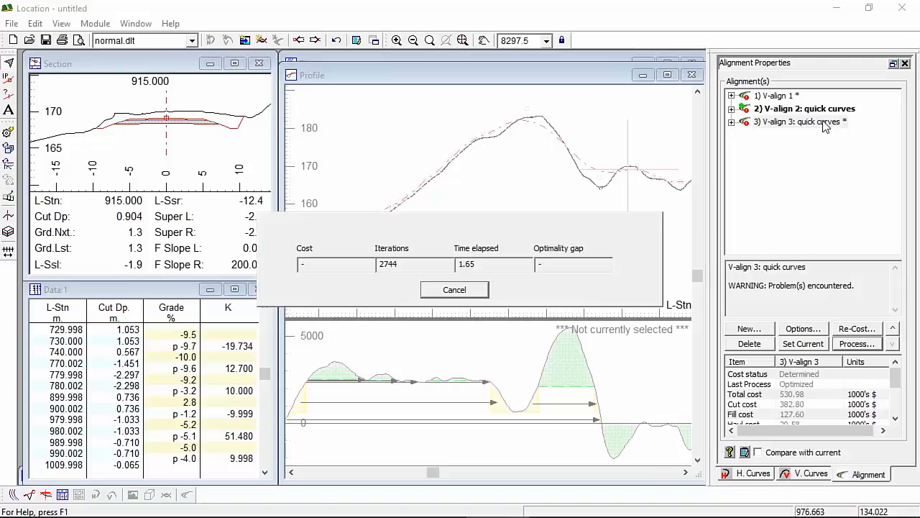
click(651, 380)
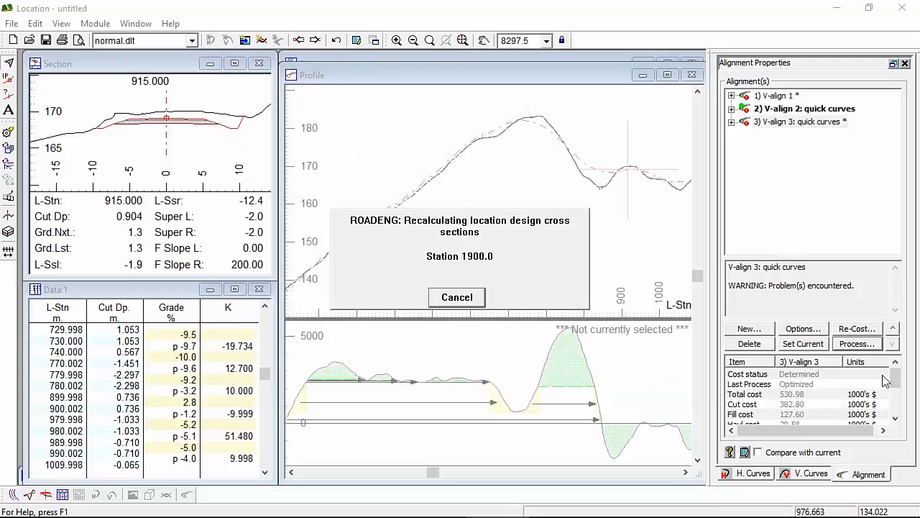
- Compare the total cost and optimized profile of V-align 3 with those of V-align 2
click(828, 122)
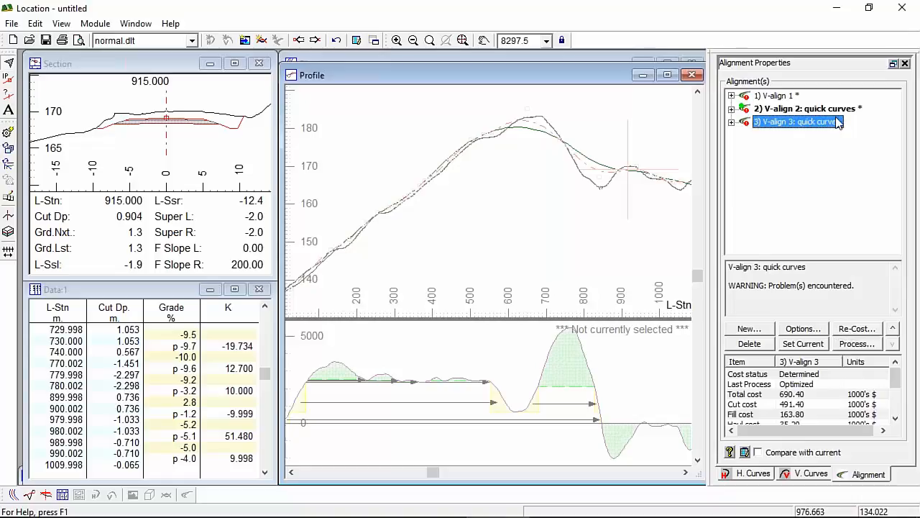
click(793, 395)
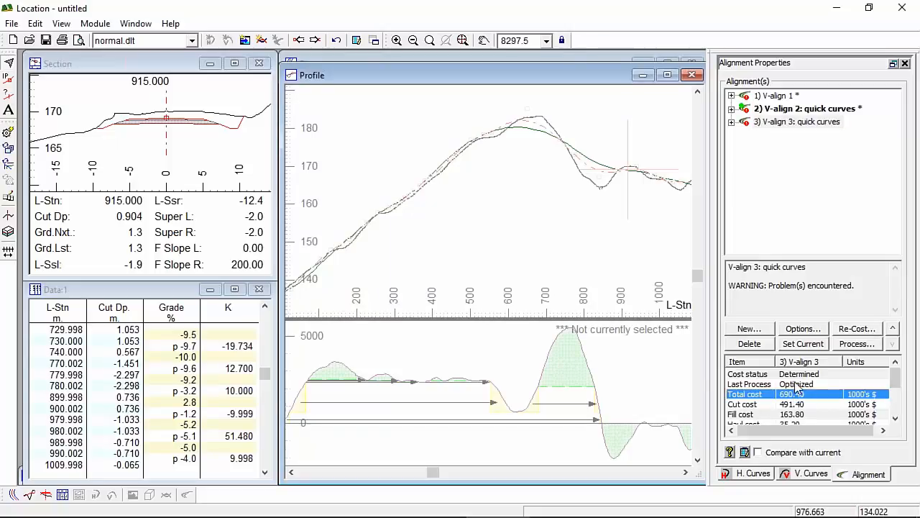
click(806, 109)
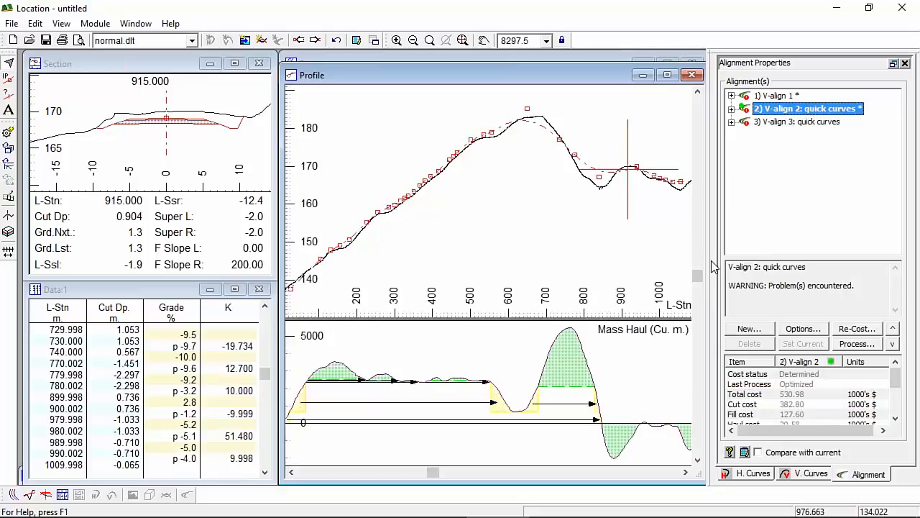
- Enable comparison with the current alignment and compare V-align 3's total cost against V-align 2
drag(712, 266, 659, 268)
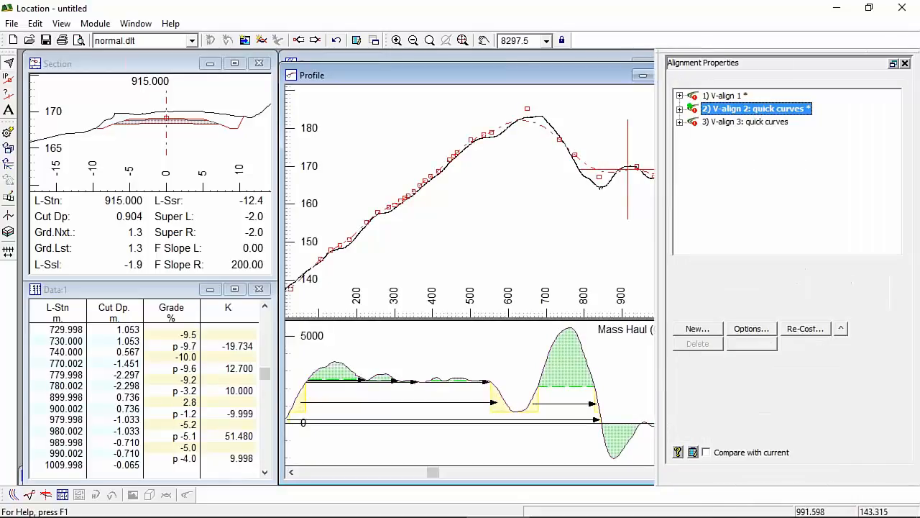
click(708, 453)
click(777, 121)
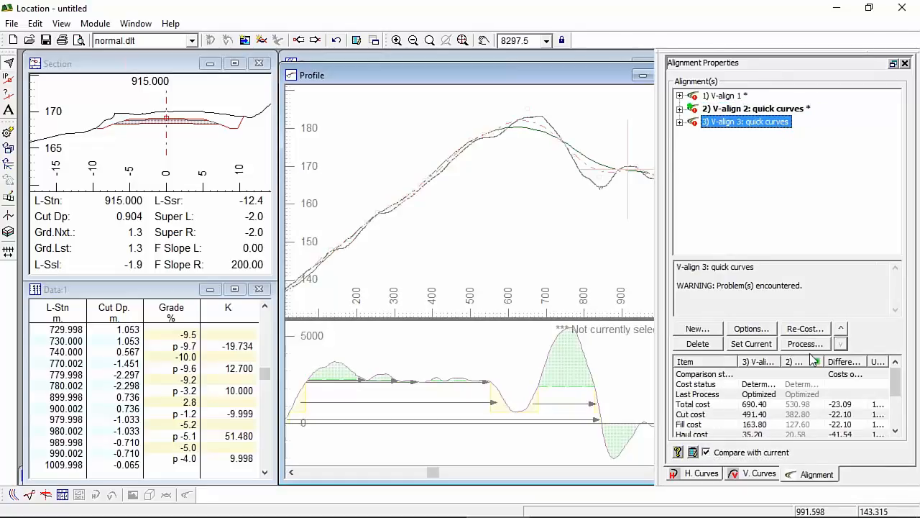
click(754, 415)
click(752, 406)
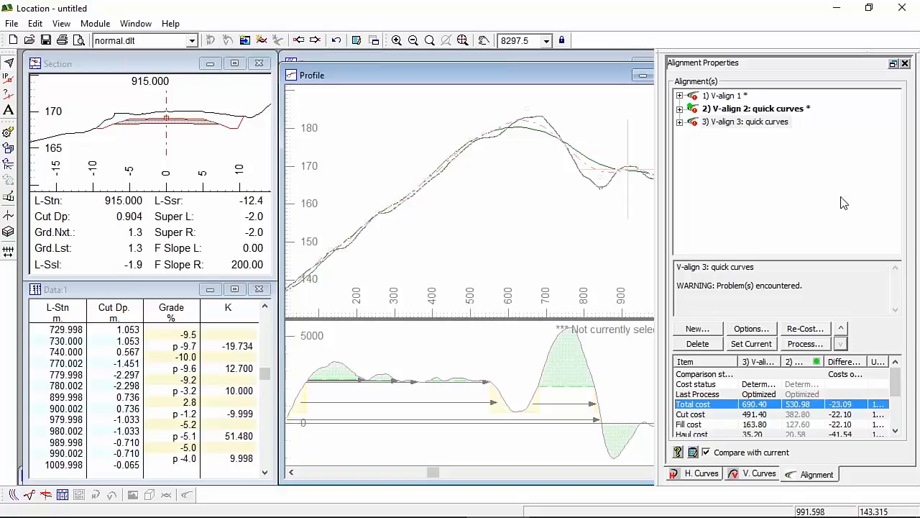
- Make V-align 3 the current alignment and view its full profile and mass haul diagram
click(740, 121)
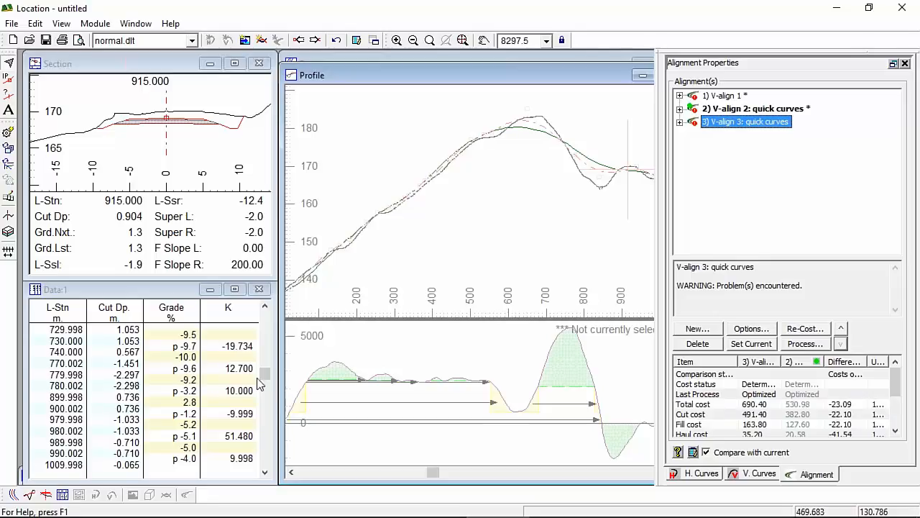
click(749, 344)
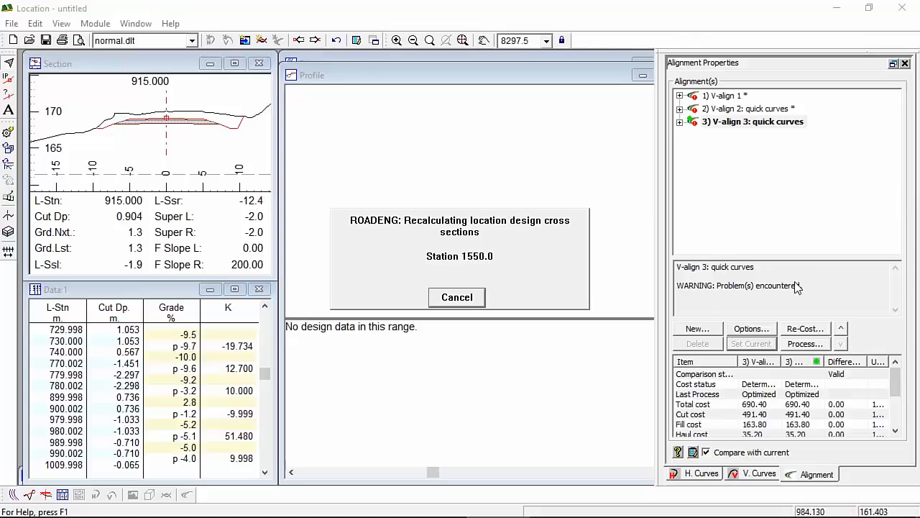
scroll(502, 194, down, 5)
scroll(506, 194, up, 2)
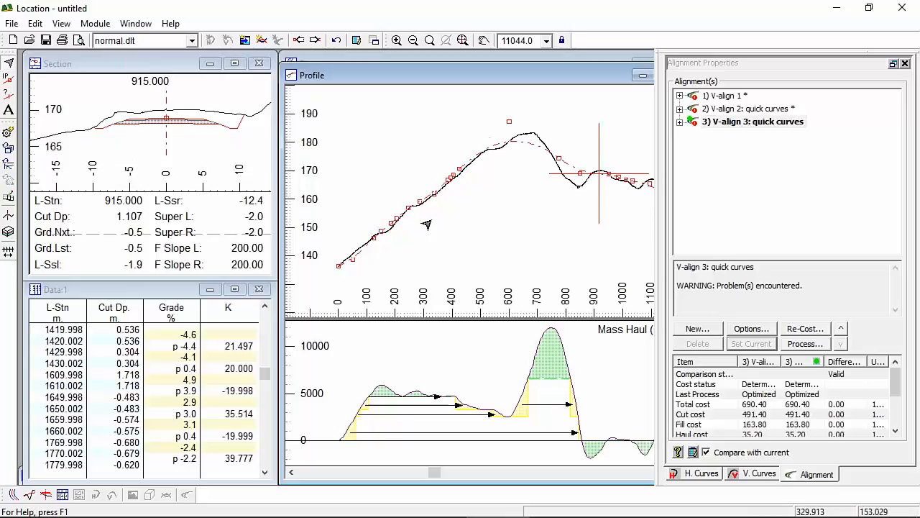
scroll(507, 208, down, 4)
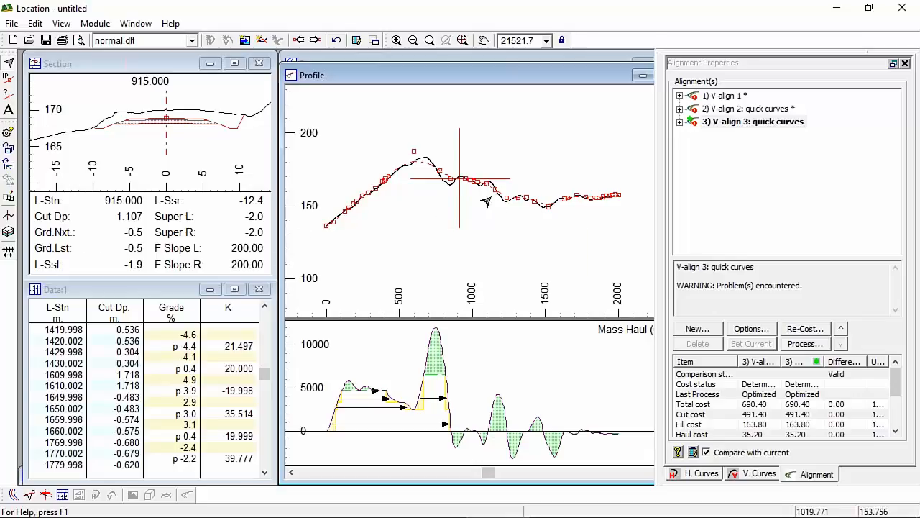
- Show the vertical curve labels with EVC stations and K values in the Profile window
mouse_move(443, 183)
scroll(443, 183, down, 1)
scroll(445, 184, up, 1)
middle_drag(447, 184, 475, 187)
right_click(502, 224)
click(559, 339)
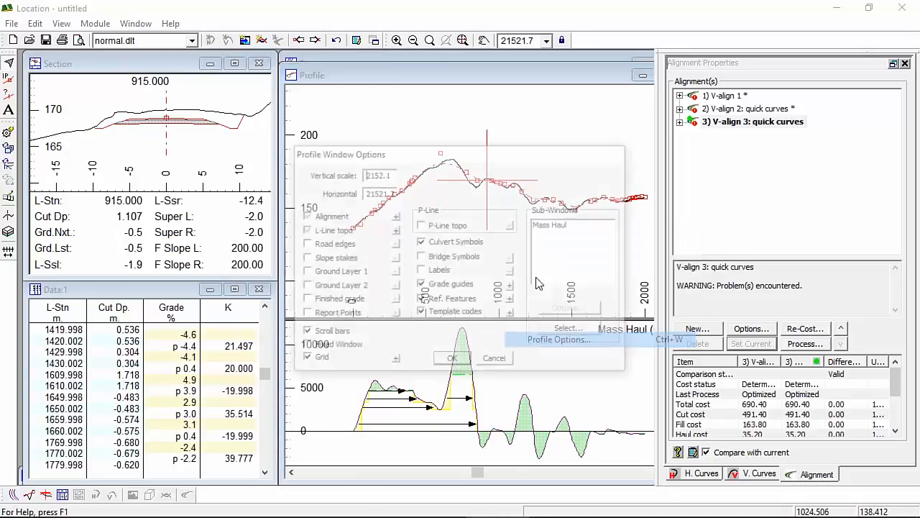
click(453, 361)
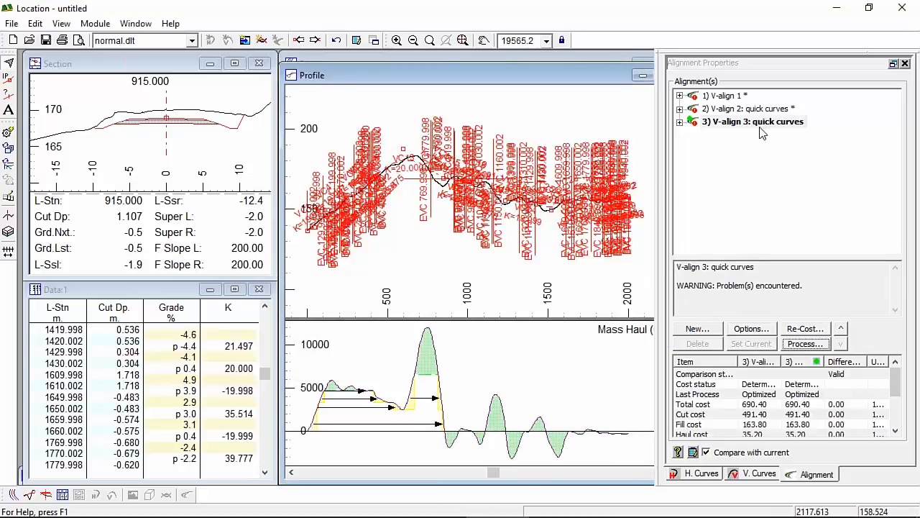
- Change V-align 3's description to "quick curves K=20"
click(852, 162)
click(752, 328)
click(299, 173)
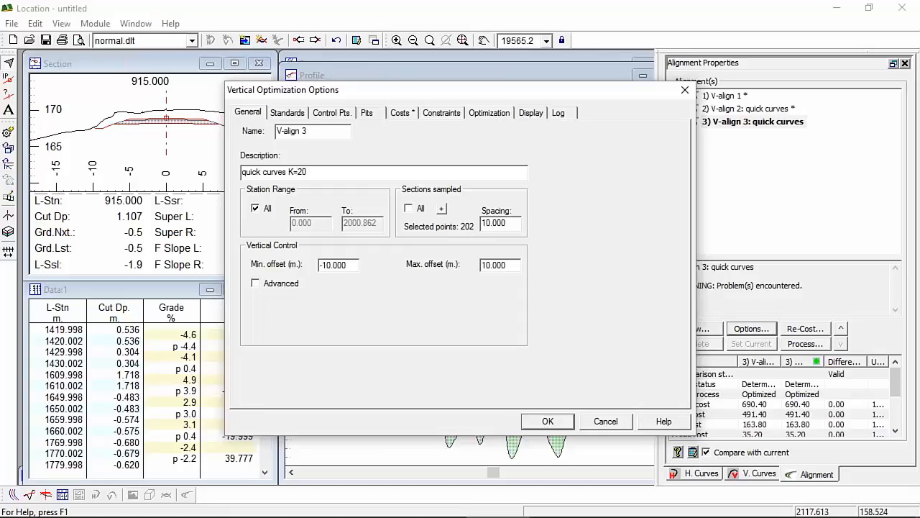
click(548, 422)
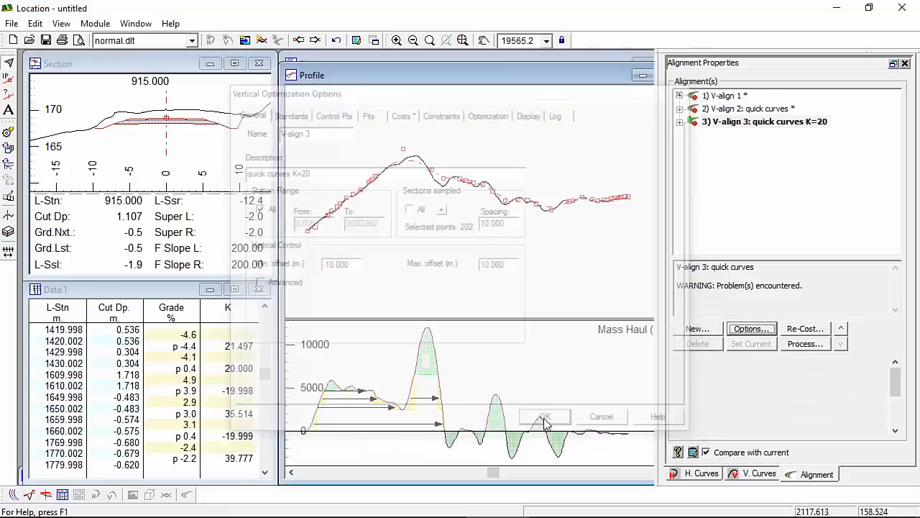
- Change V-align 2's description to "quick curves K=10" and check its minimum K curvature standards
click(727, 110)
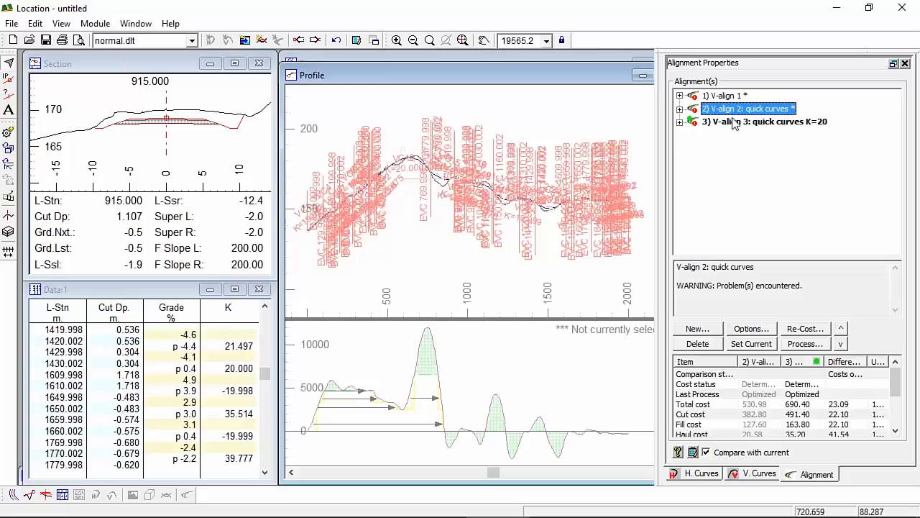
click(743, 123)
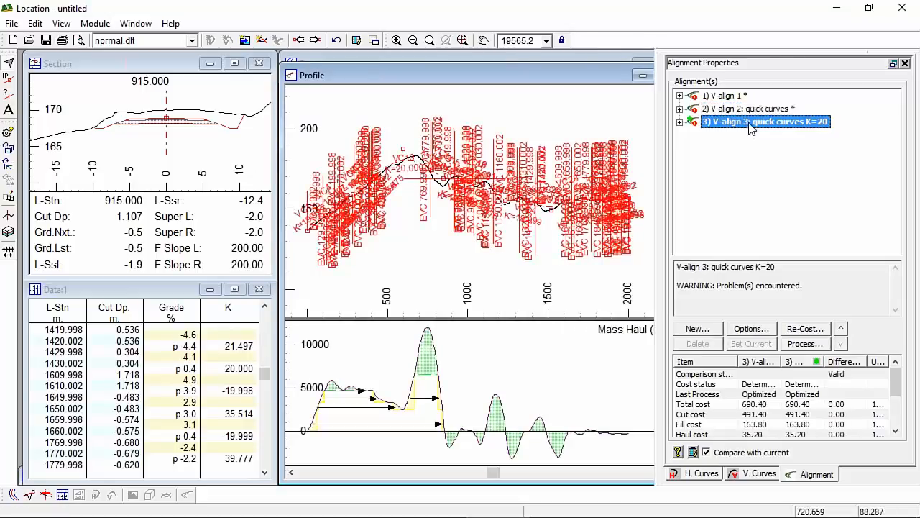
click(750, 329)
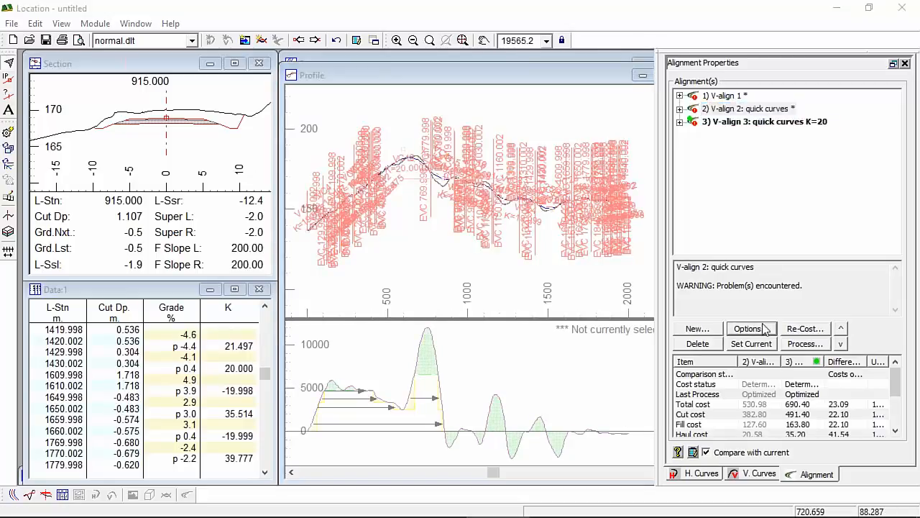
click(301, 174)
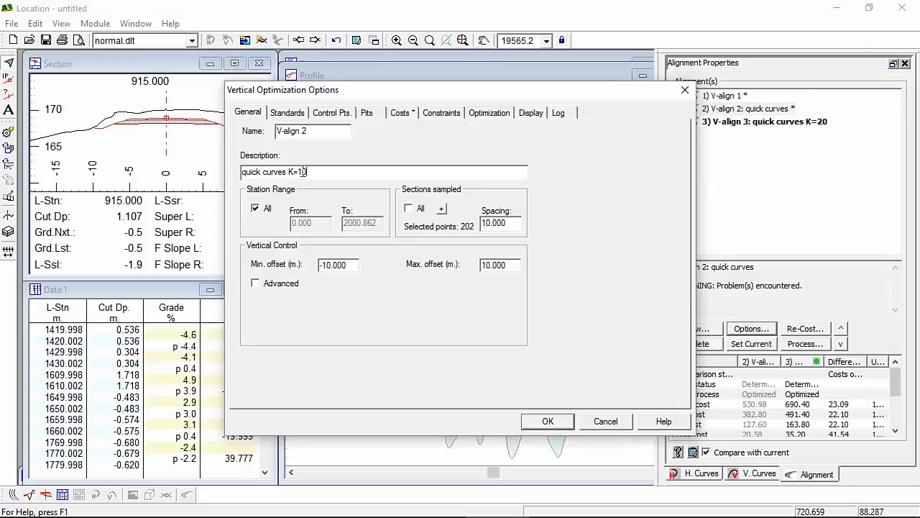
click(302, 115)
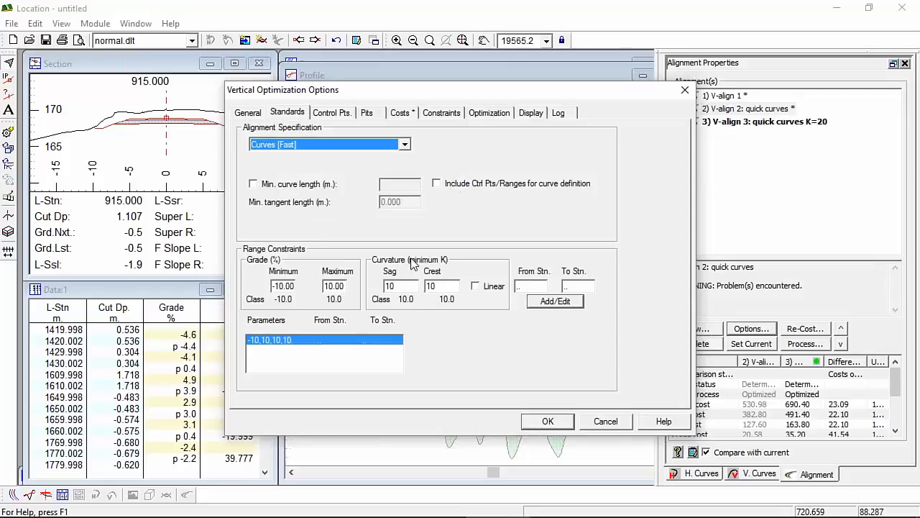
click(546, 422)
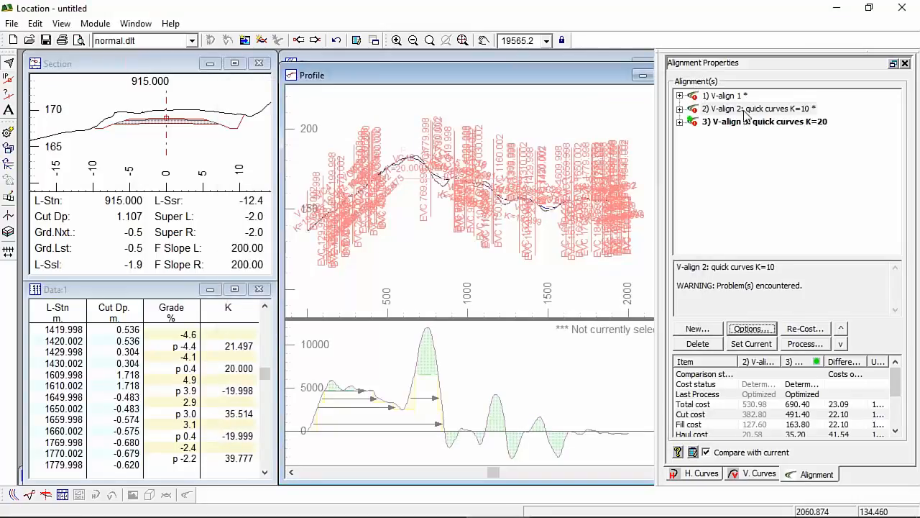
- Create new vertical alignment V-align 4 from V-align 2 with the description "tangents + curves K=10"
click(696, 329)
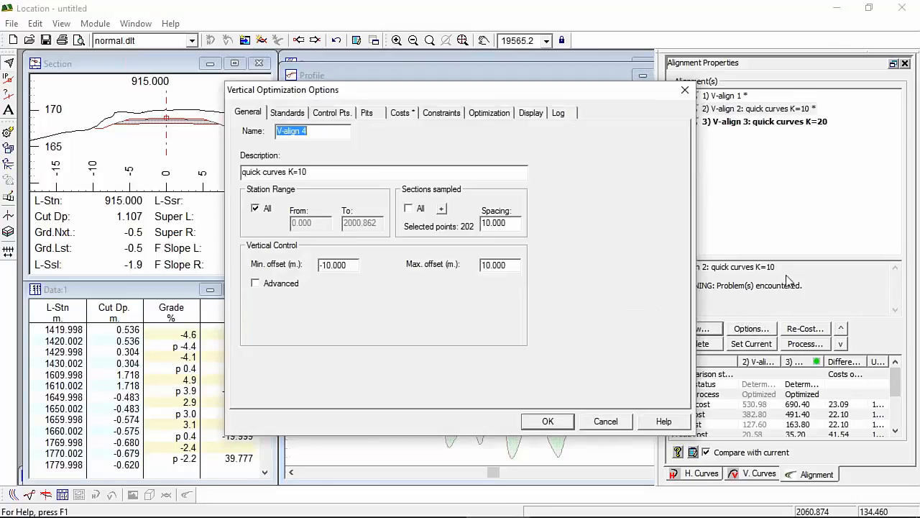
double_click(252, 172)
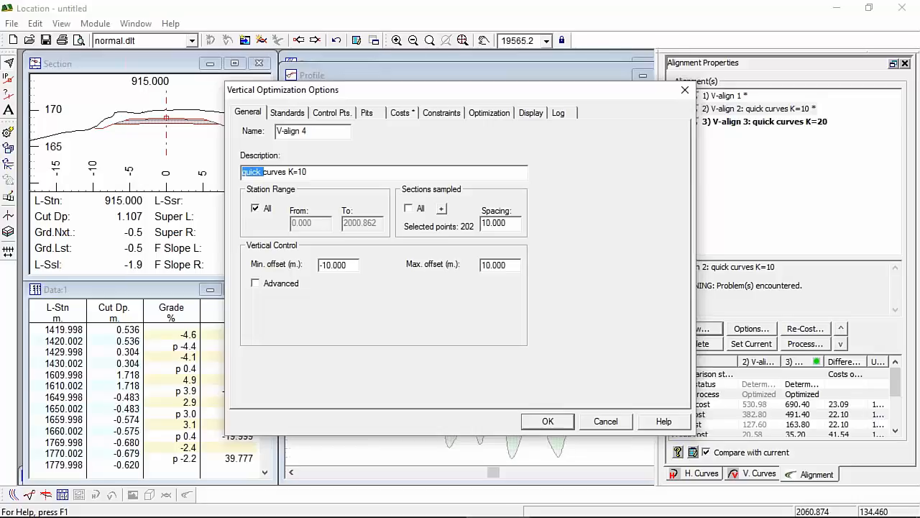
text(tangents +)
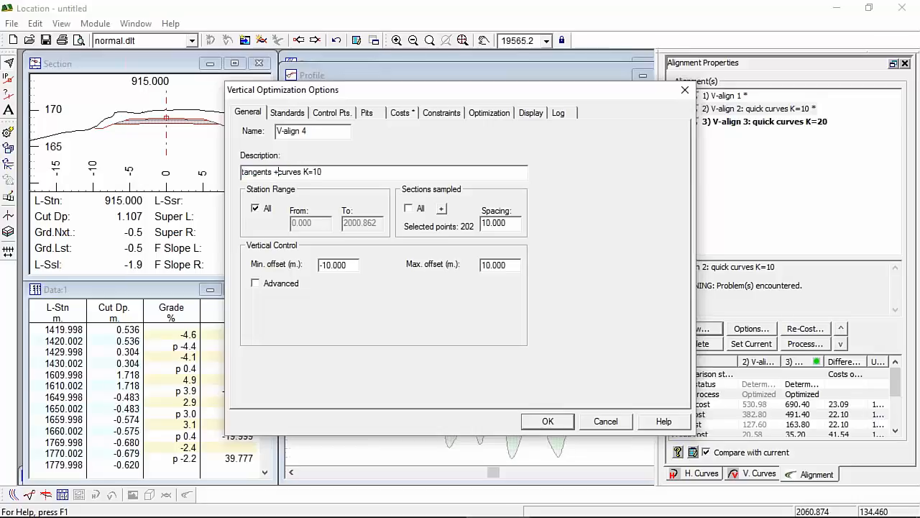
- Set V-align 4's alignment specification to Curves and tangents [Slow] with a minimum curve length of 50 m
click(292, 112)
click(405, 144)
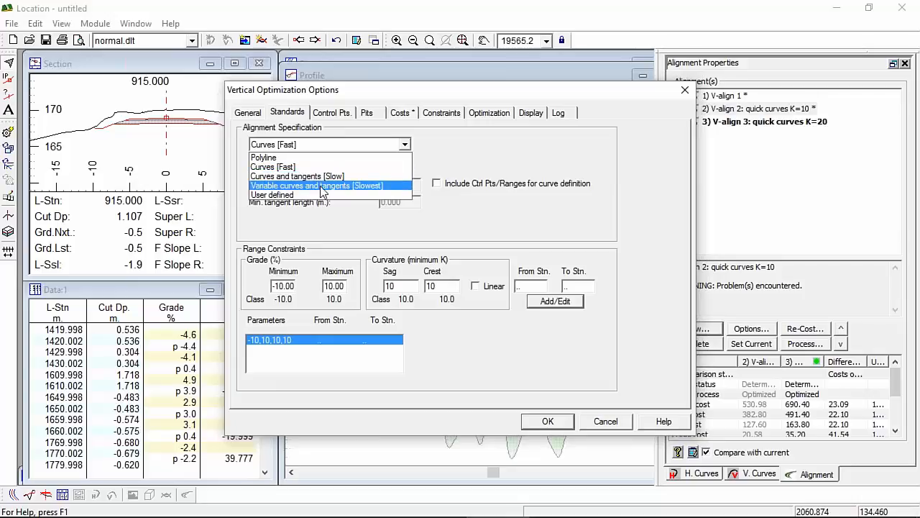
click(320, 178)
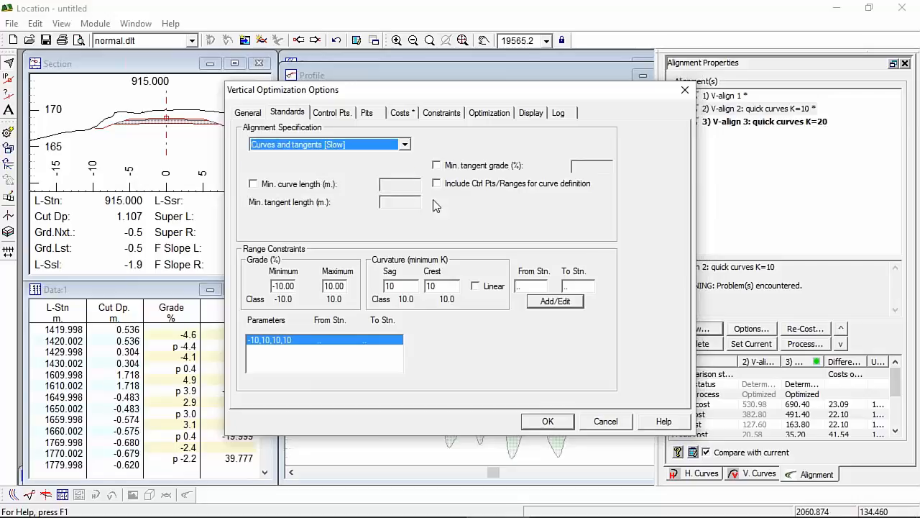
click(253, 184)
drag(402, 184, 360, 184)
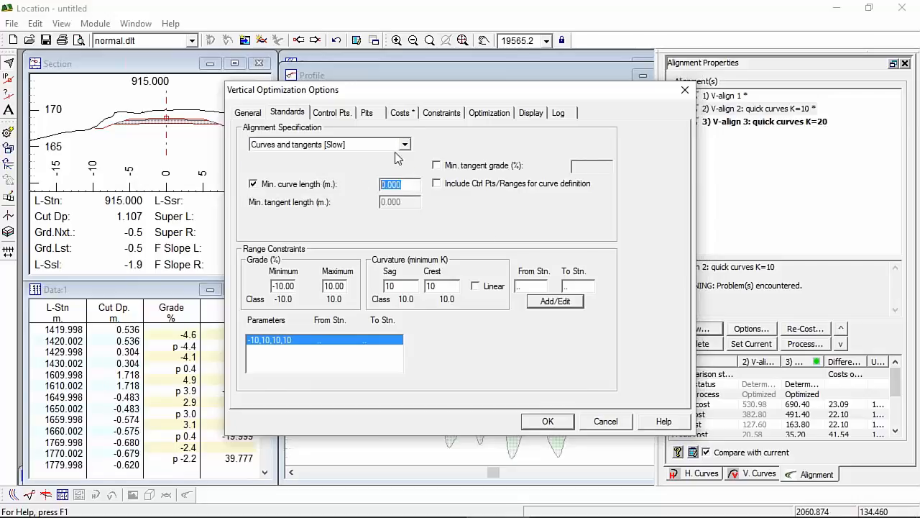
text(50)
- Set V-align 4's specification to Variable curves and tangents [Slowest], with minimum curve length 100 m and accuracy 2, and accept the options
click(405, 144)
click(333, 186)
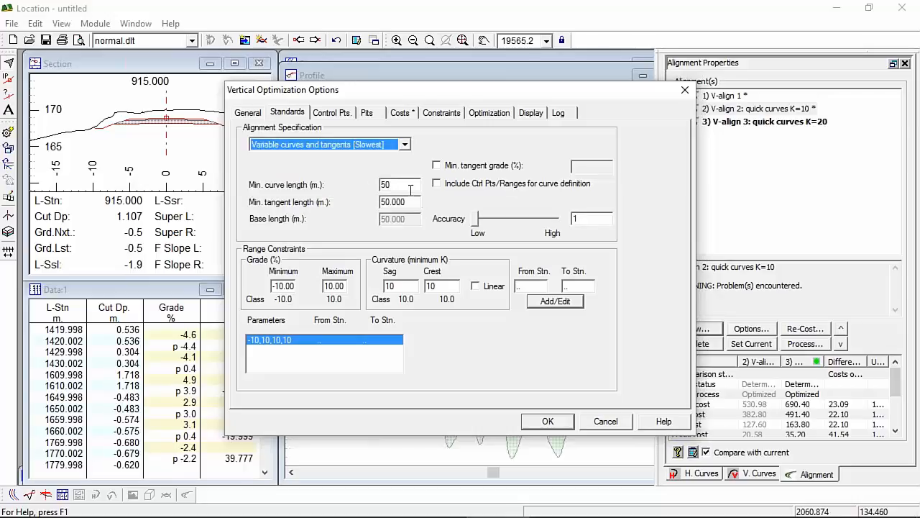
double_click(411, 188)
text(100)
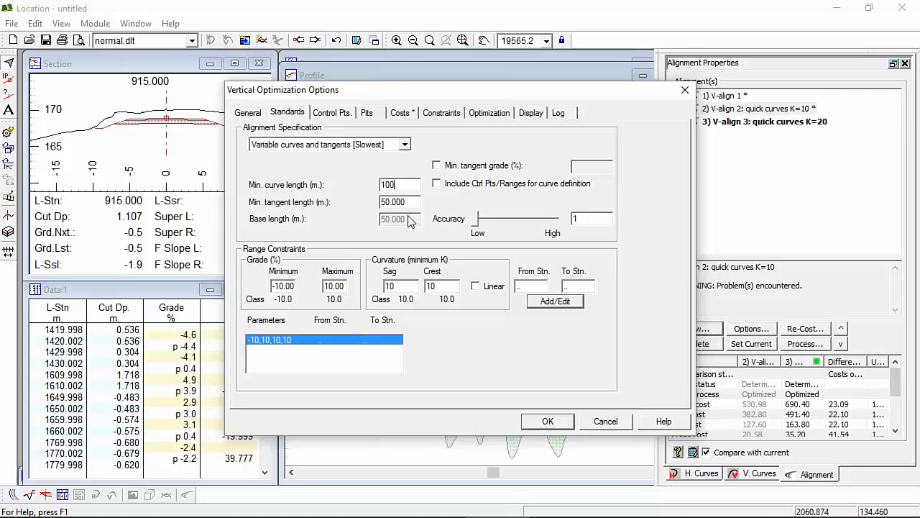
drag(478, 220, 496, 225)
click(404, 145)
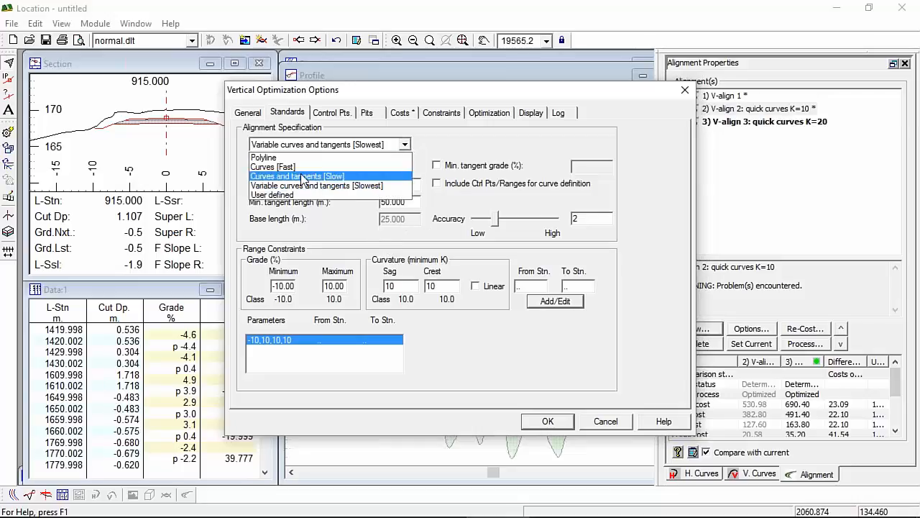
click(473, 138)
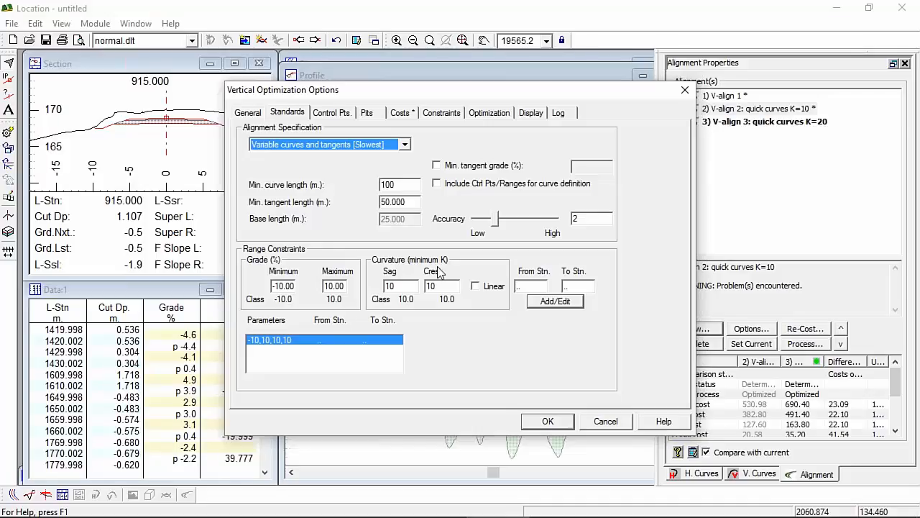
click(549, 422)
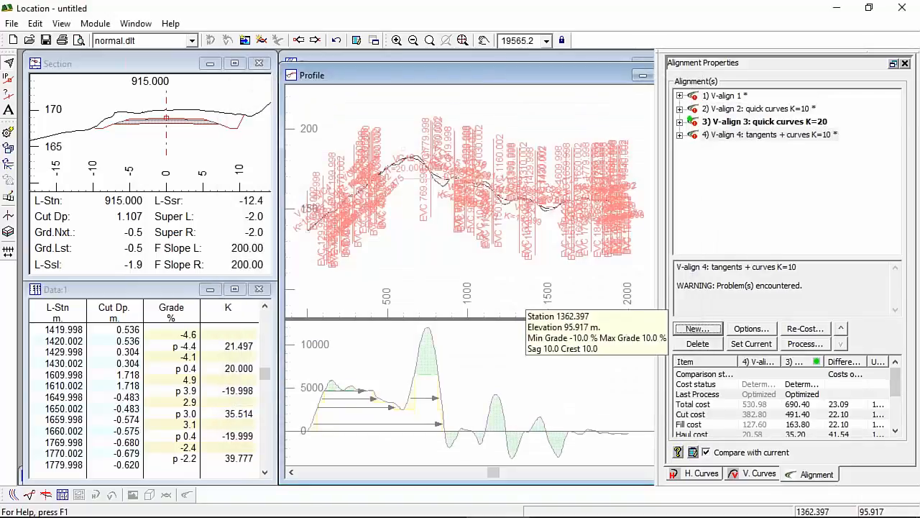
- Select V-align 4 and save the location design as "demo 1" in the Resource Re-Align folder
click(743, 136)
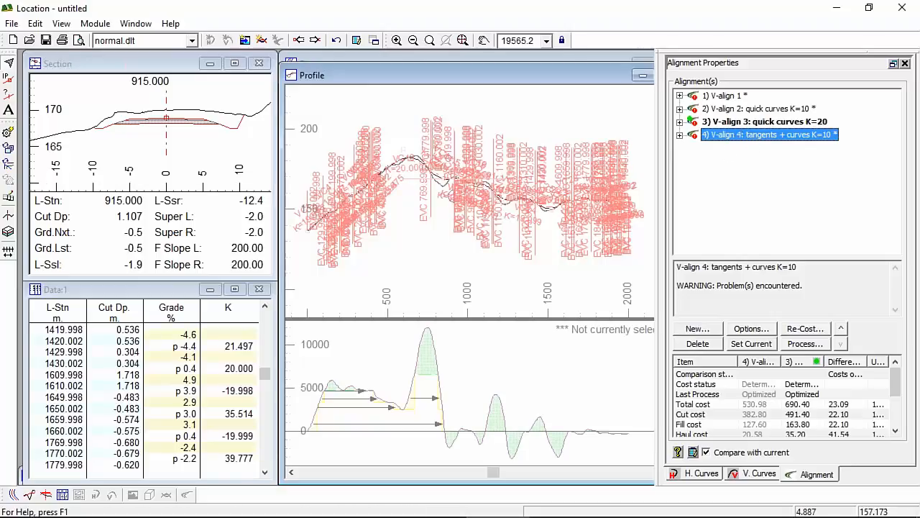
click(46, 41)
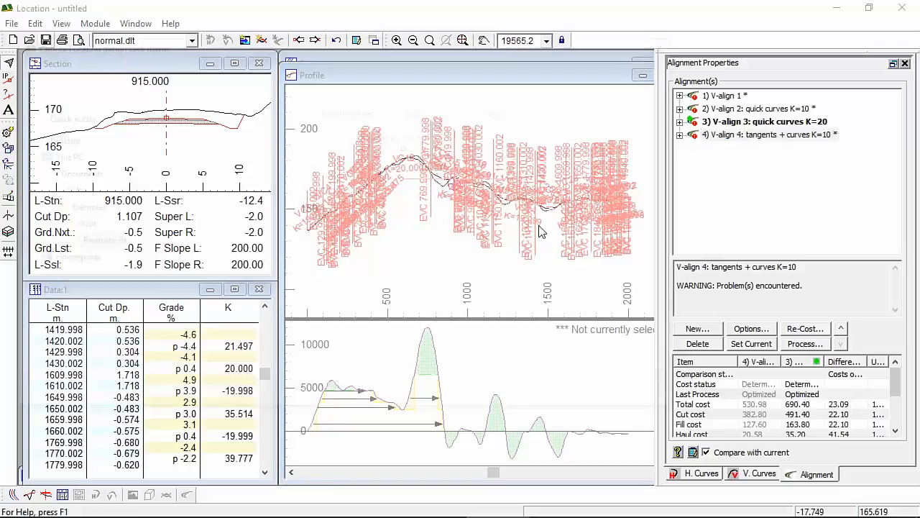
text(dem)
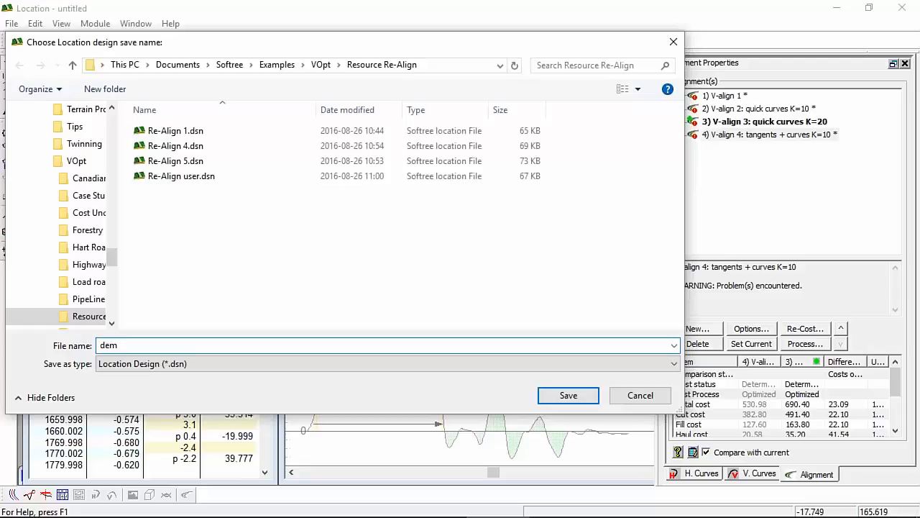
text(o 1)
key(Return)
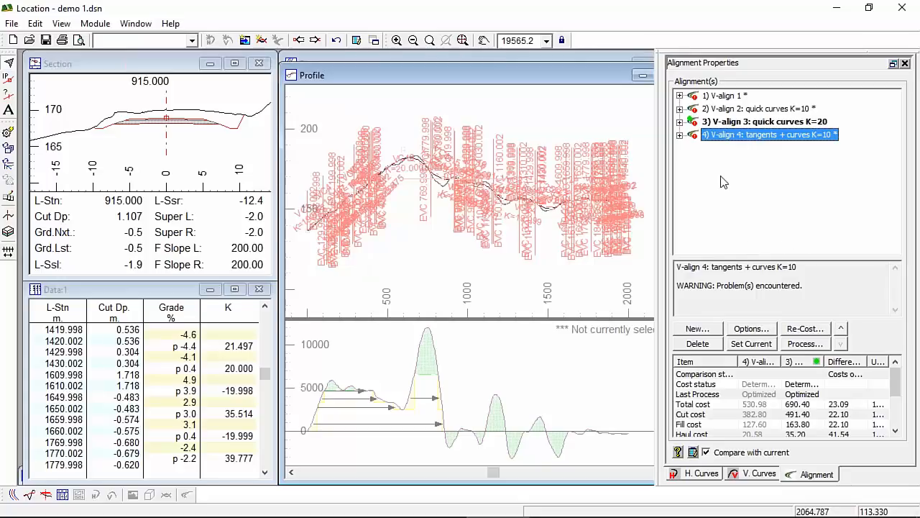
- Run the Optimal Profile optimization for V-align 4 without pre-processing
click(815, 346)
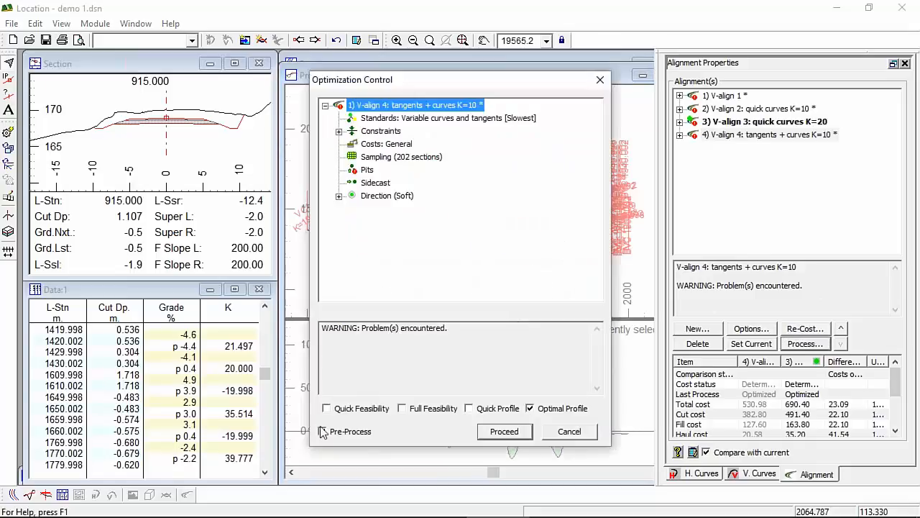
click(324, 432)
click(503, 433)
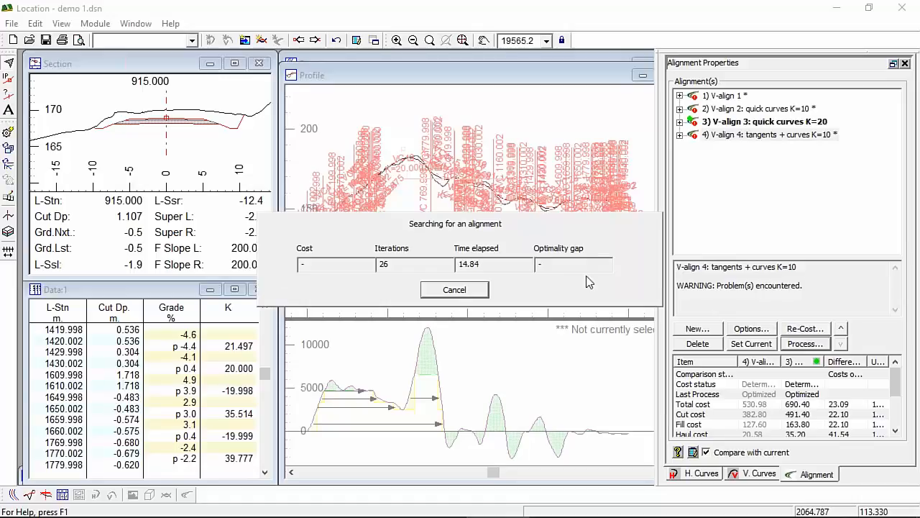
mouse_move(375, 516)
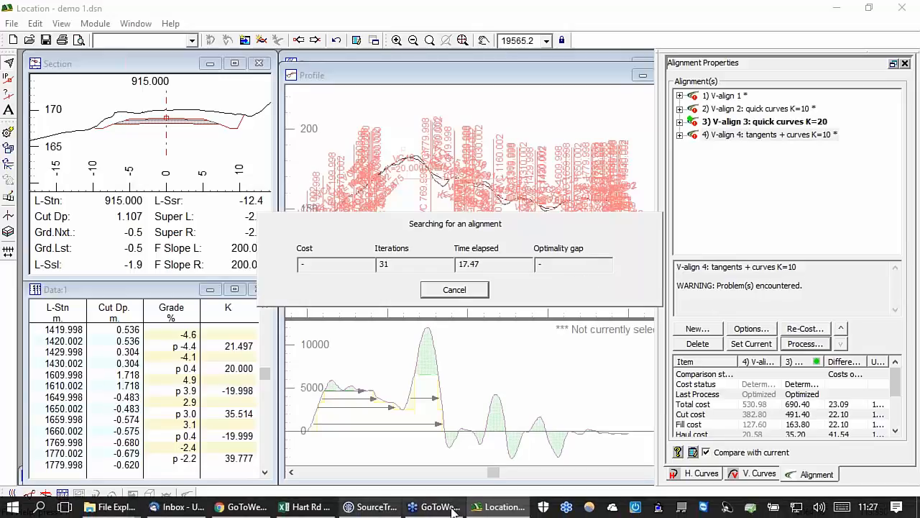
- Start a second Location session from the Main folder and open demo 1.dsn in read-only mode, dismissing the section-point warnings
mouse_move(101, 507)
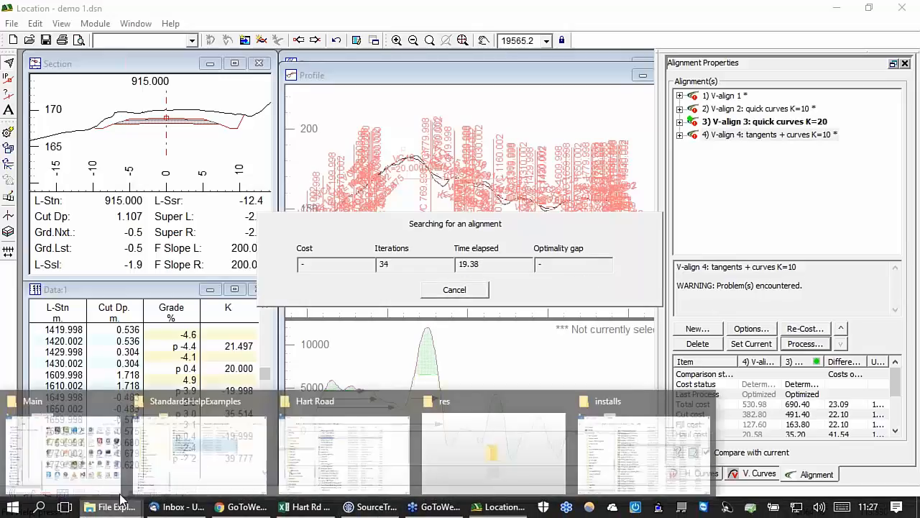
click(68, 458)
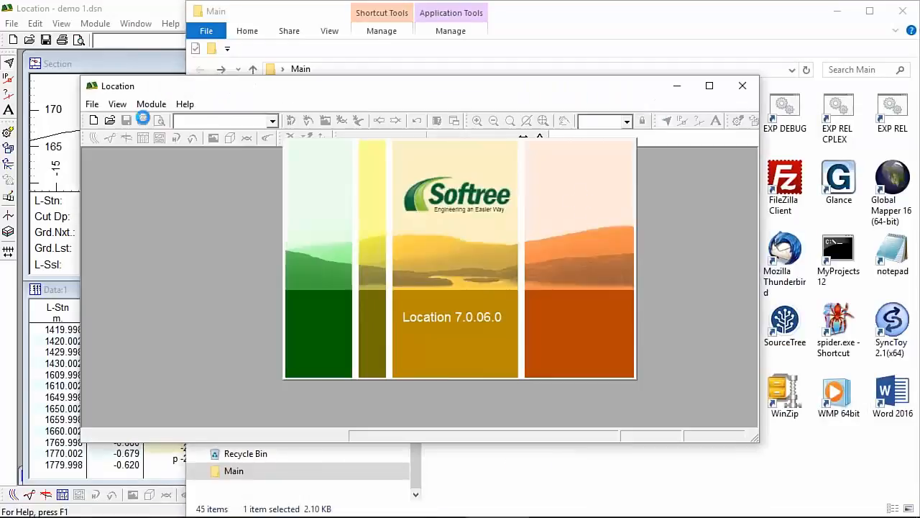
click(93, 106)
click(61, 136)
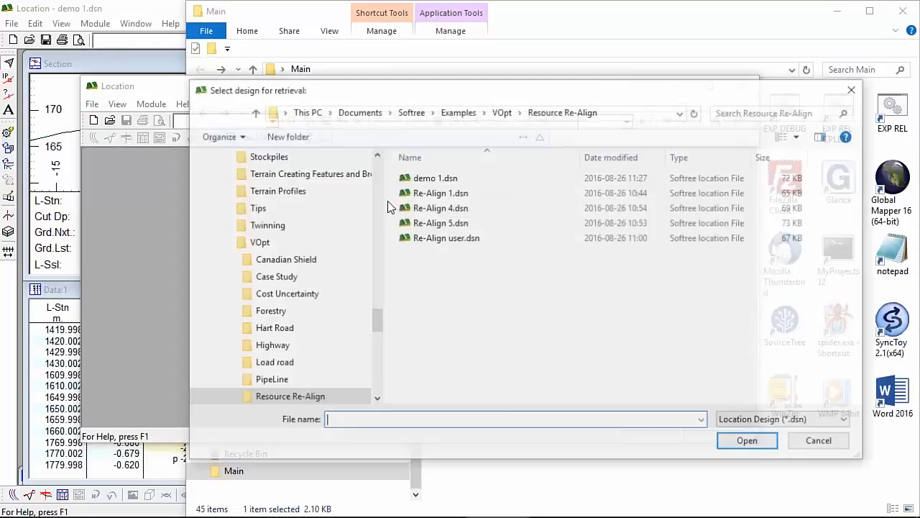
click(434, 179)
click(747, 440)
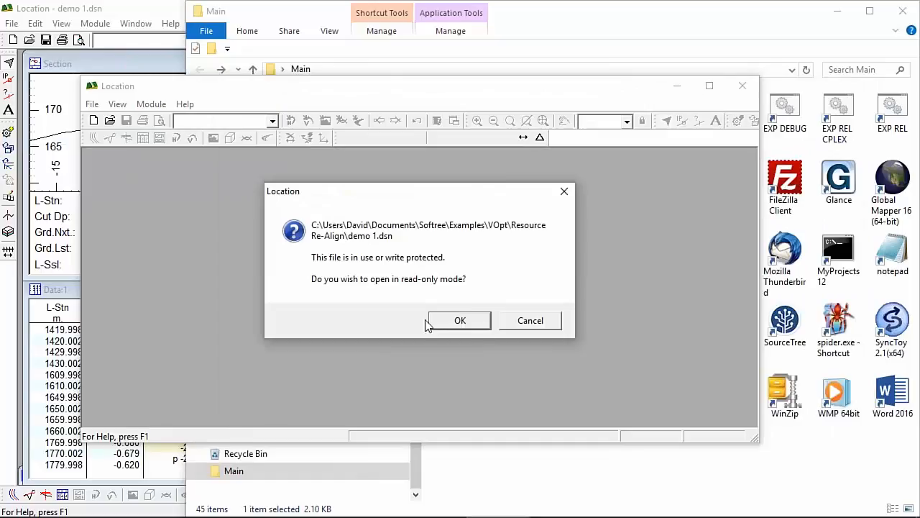
click(461, 321)
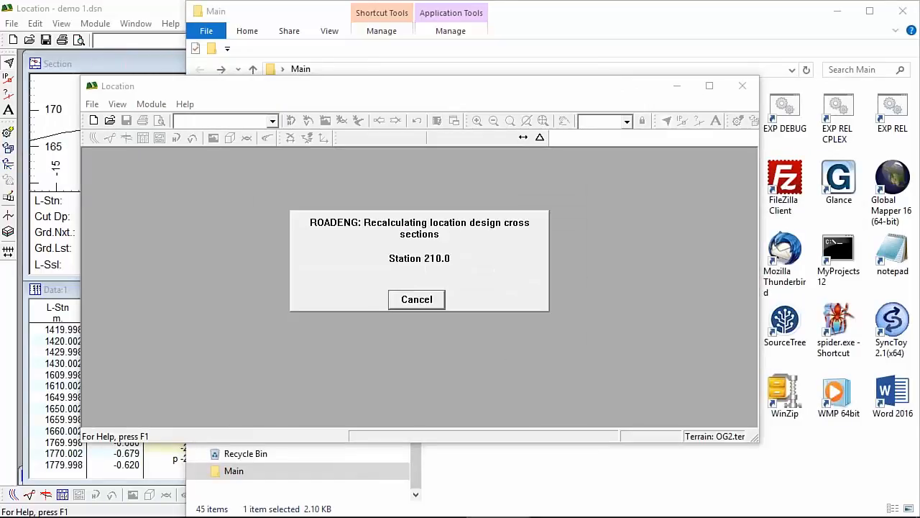
click(483, 321)
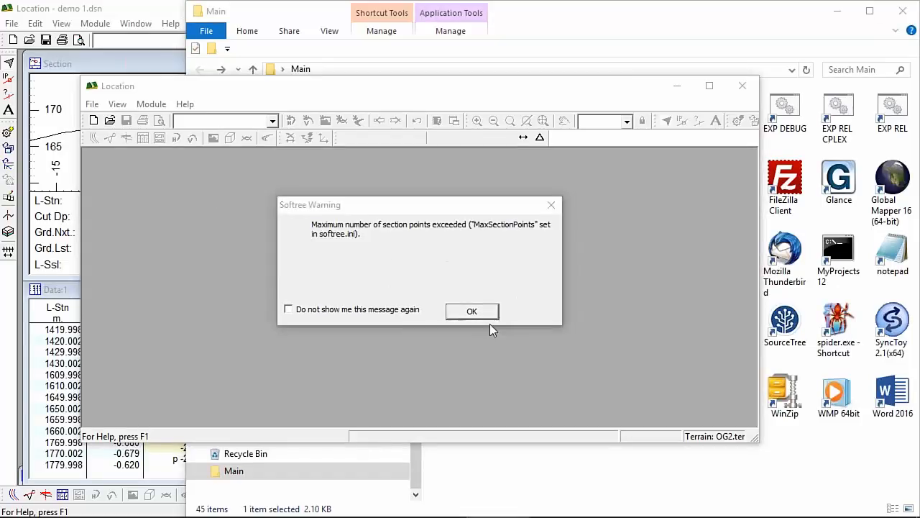
click(473, 314)
click(322, 311)
click(475, 312)
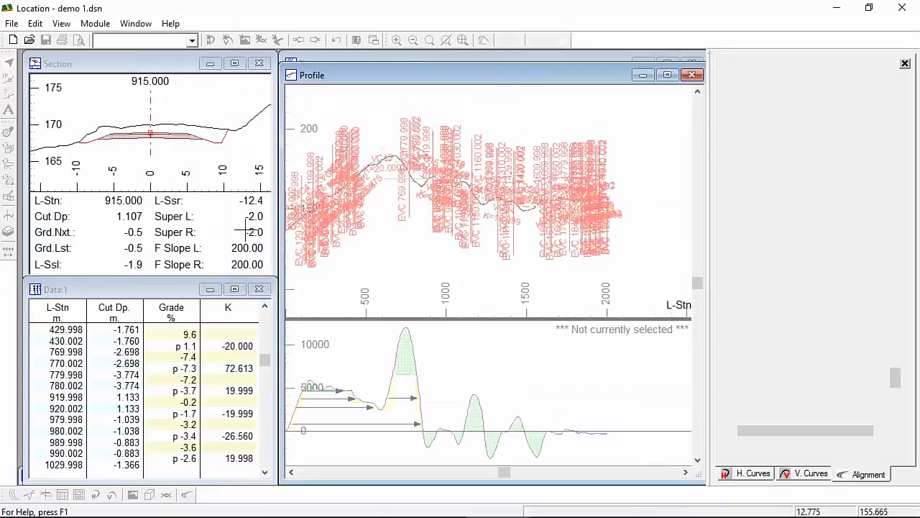
- Open the Re-Align user.dsn design from the Resource Re-Align folder
click(29, 40)
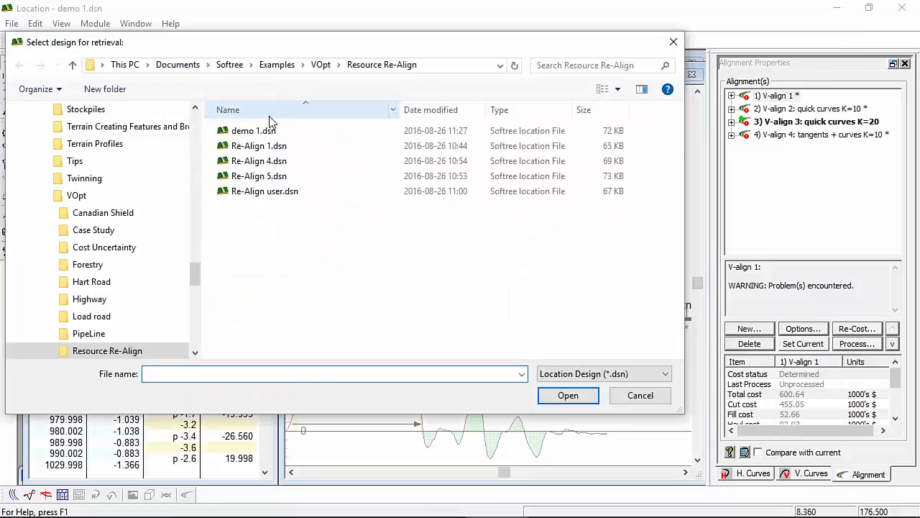
click(265, 191)
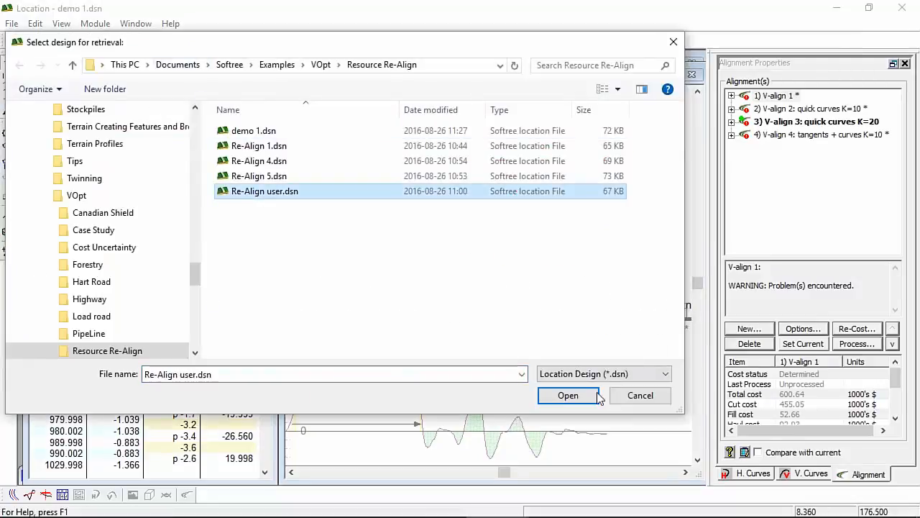
click(567, 394)
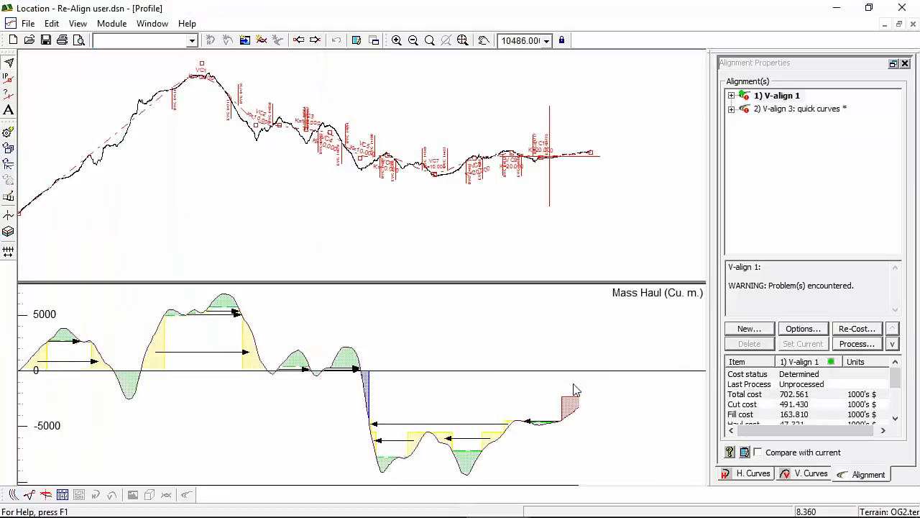
- Select V-align 1 and examine the vertical curves and their K values along its profile
click(793, 115)
click(790, 96)
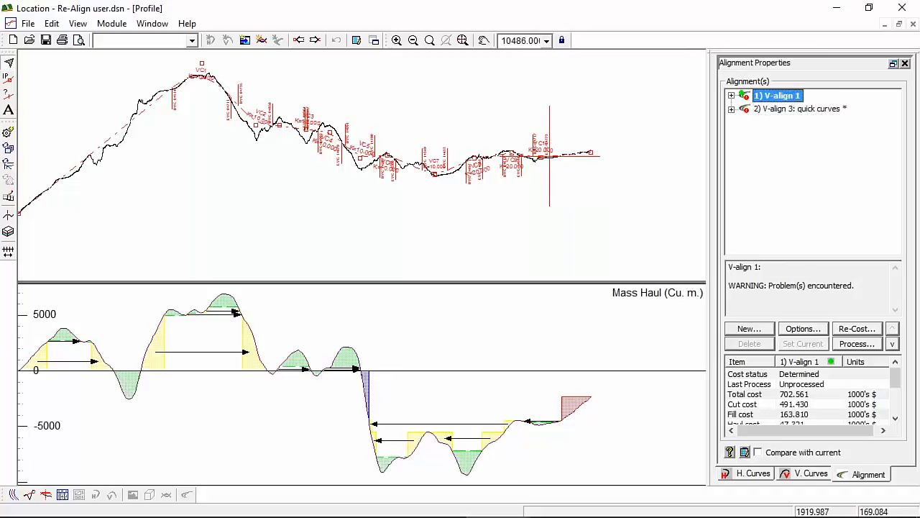
scroll(243, 159, up, 1)
middle_drag(244, 161, 304, 192)
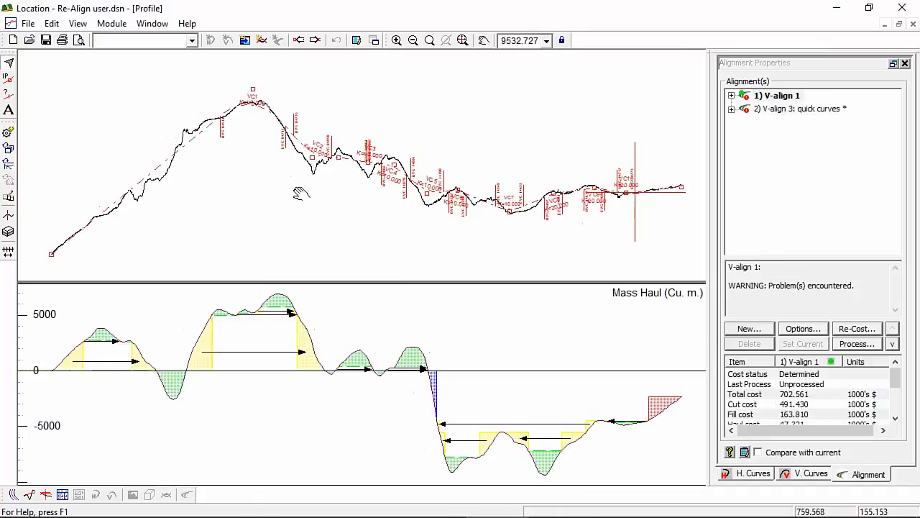
scroll(445, 200, up, 8)
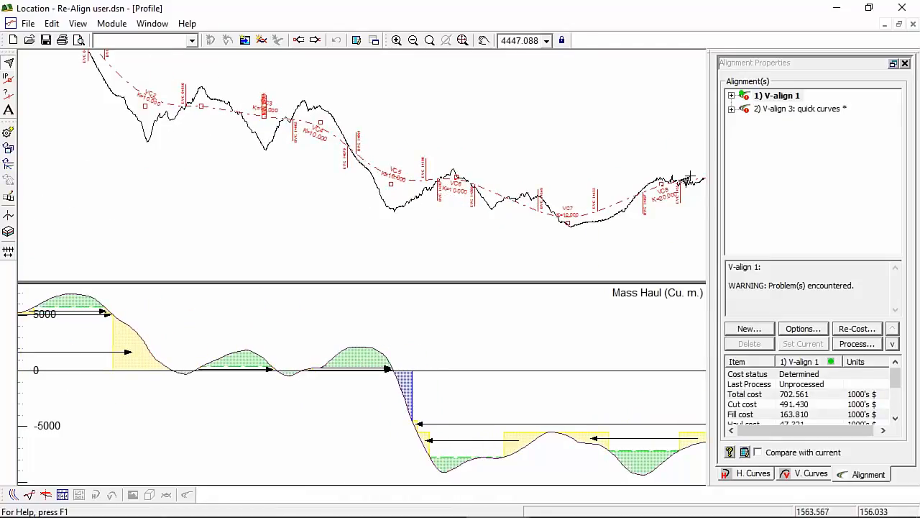
mouse_move(649, 194)
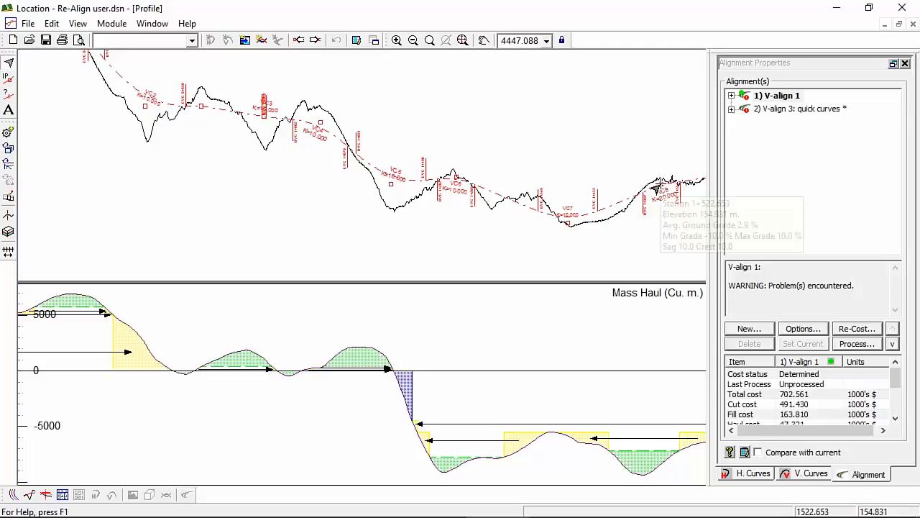
mouse_move(567, 232)
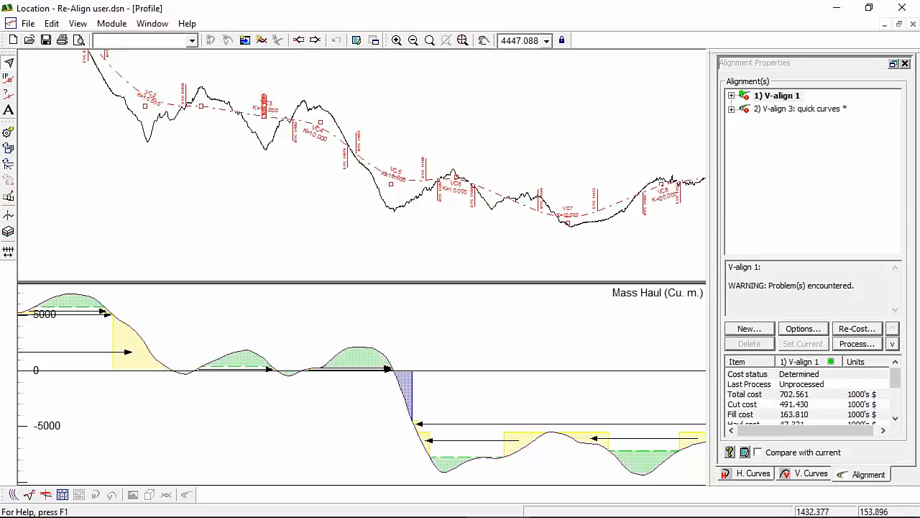
scroll(325, 171, down, 3)
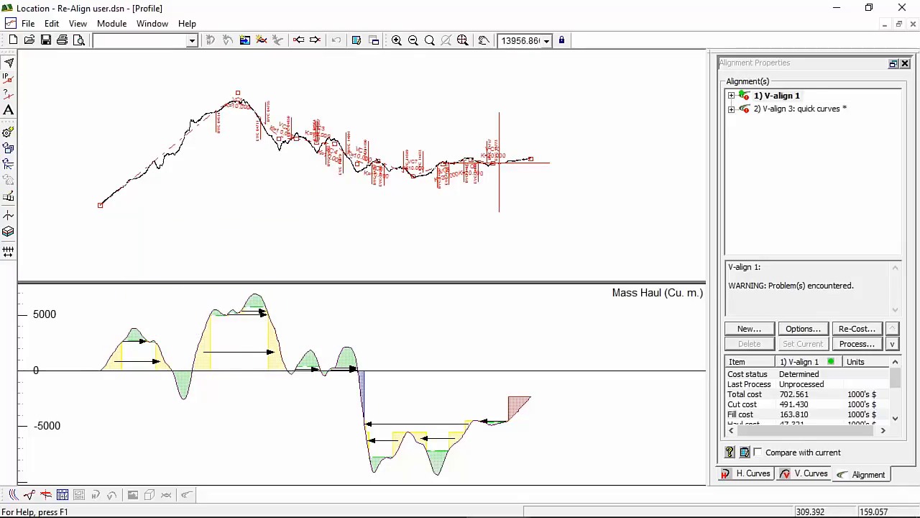
- Add a vertical IP to V-align 1 at about station 299.6, elevation 160.9, with its curve locked to a length of 20 m
right_click(165, 145)
click(197, 167)
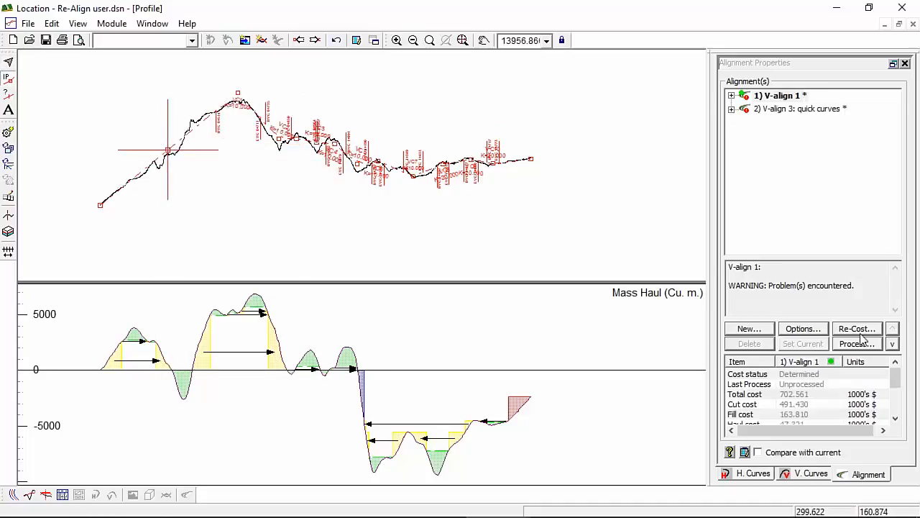
click(789, 476)
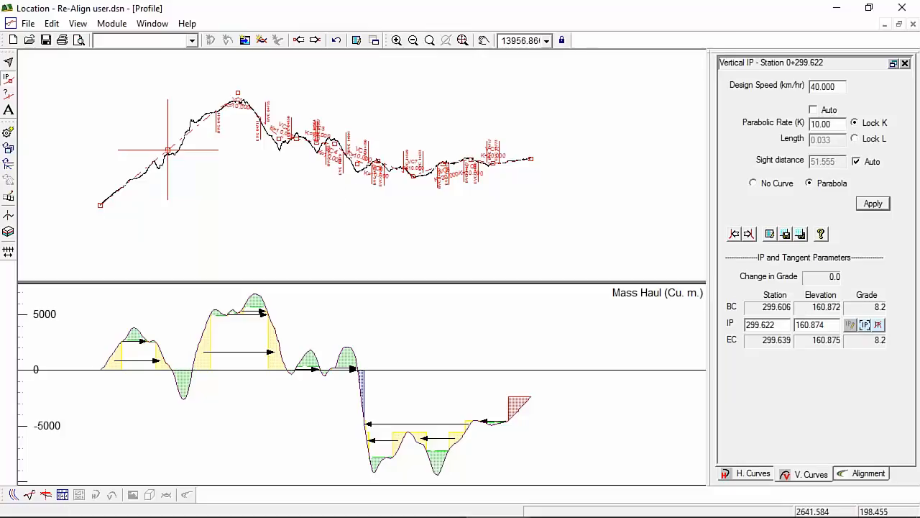
click(854, 138)
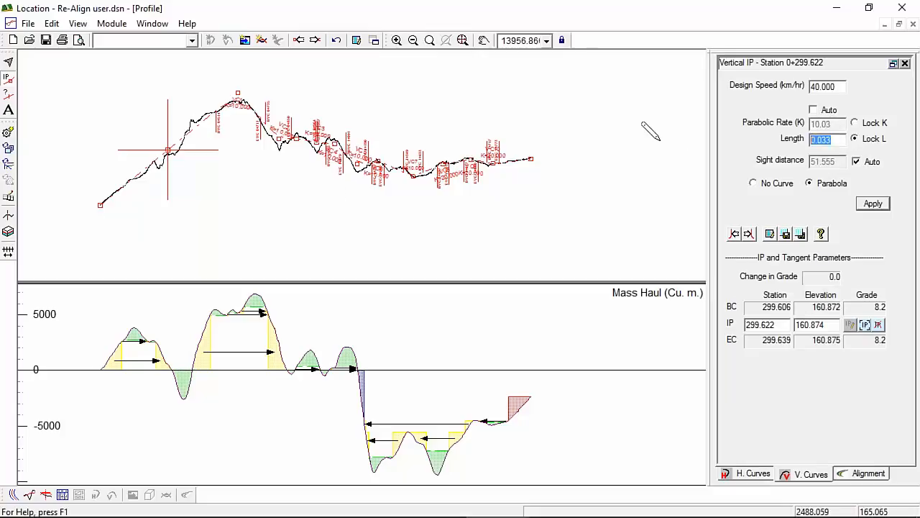
text(20)
click(878, 203)
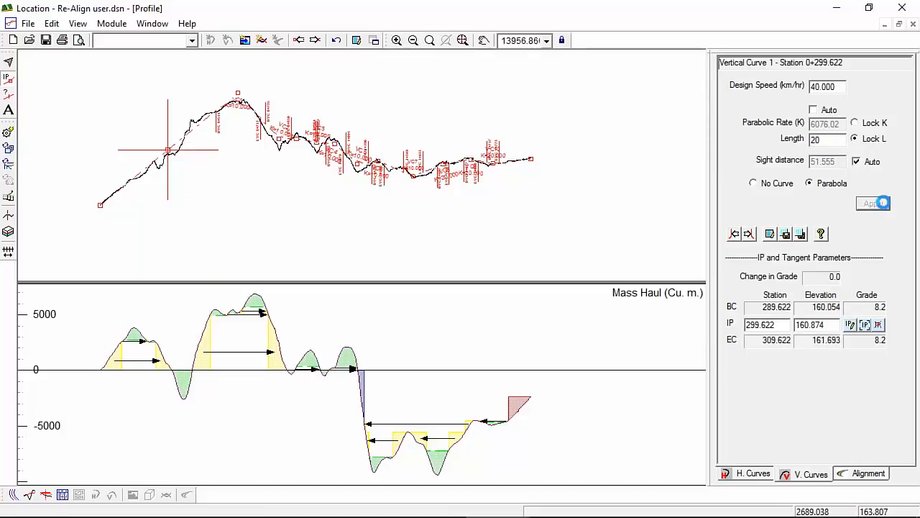
- Set the new vertical curve's length to 100 m and move the crest IP to about station 619, elevation 188
drag(833, 141, 759, 131)
text(100)
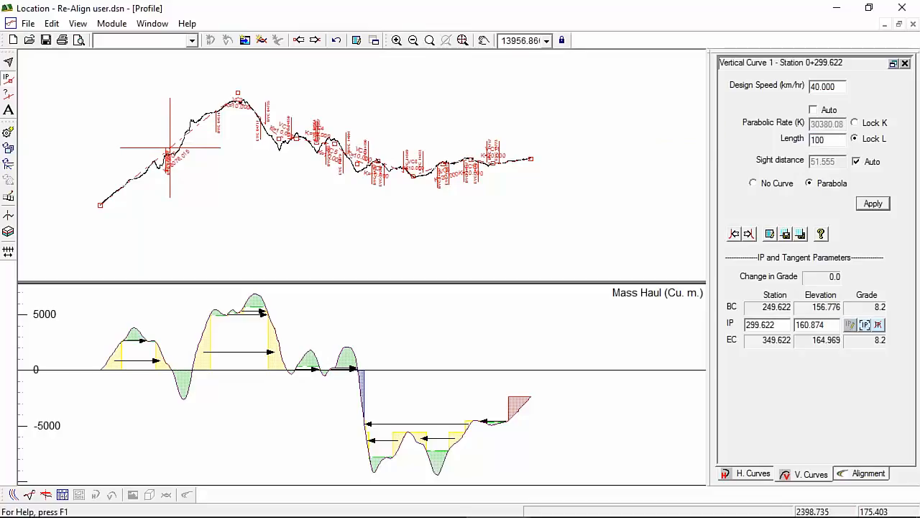
click(873, 203)
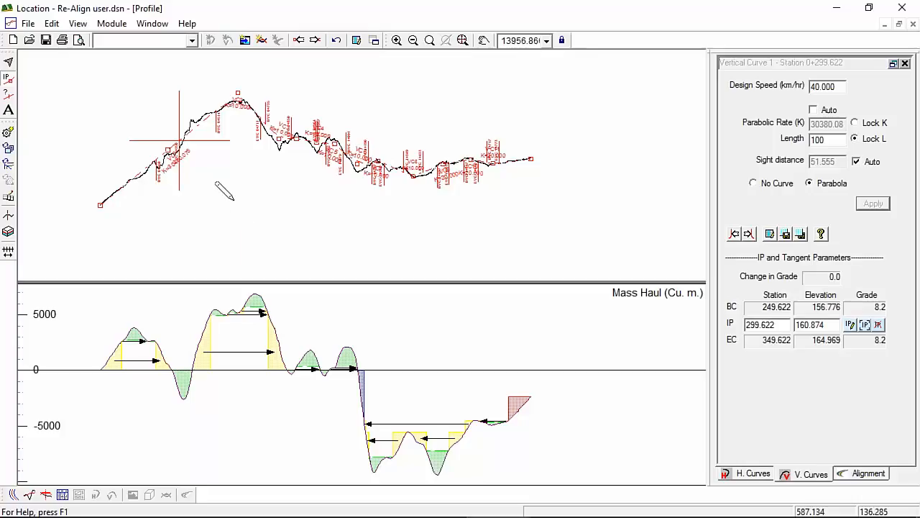
drag(237, 94, 239, 89)
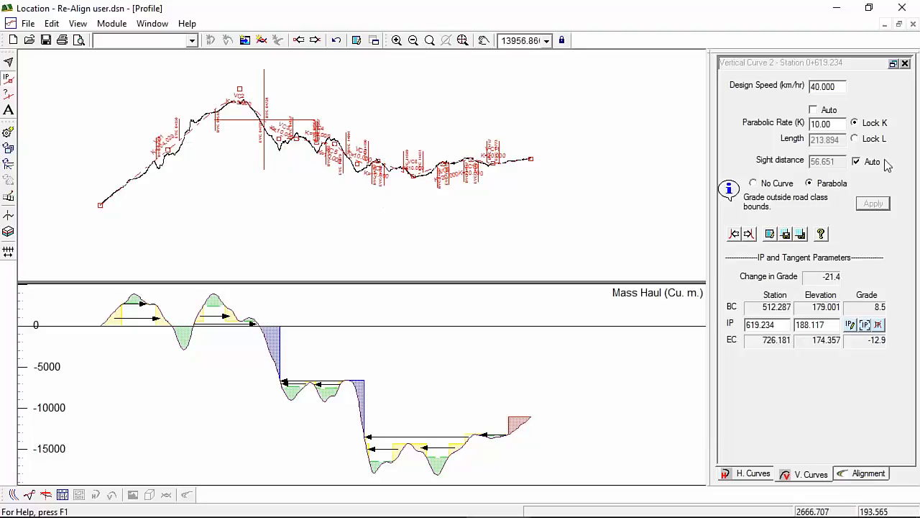
- Create a new alignment from V-align 3: quick curves with its alignment specification set to User defined
click(867, 474)
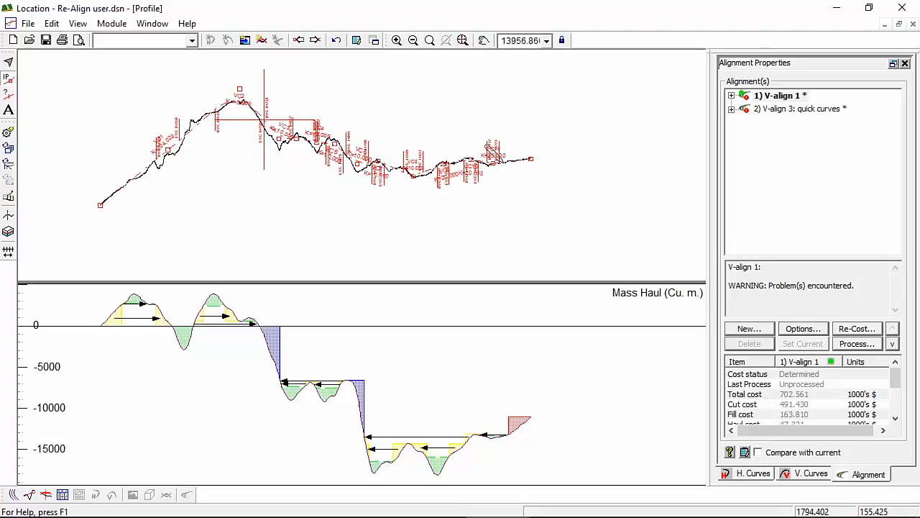
mouse_move(474, 192)
click(800, 108)
click(749, 329)
click(289, 115)
click(406, 145)
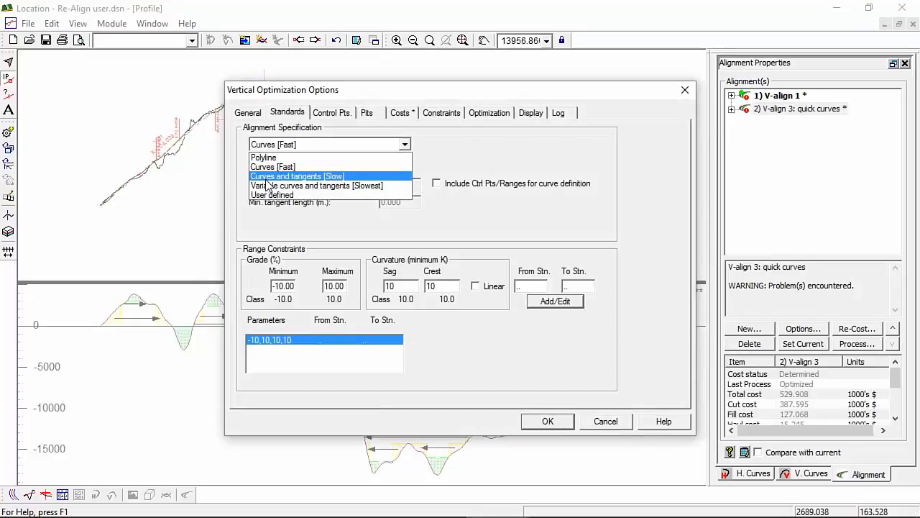
click(269, 194)
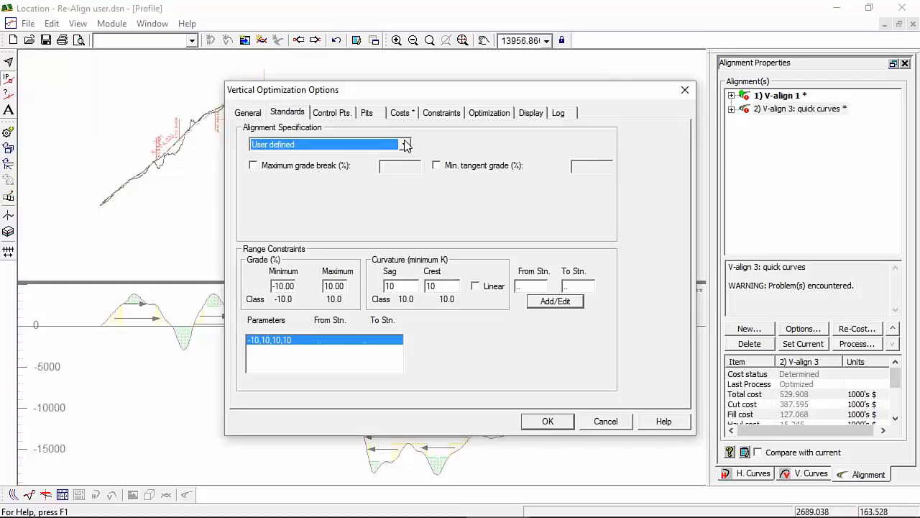
click(552, 424)
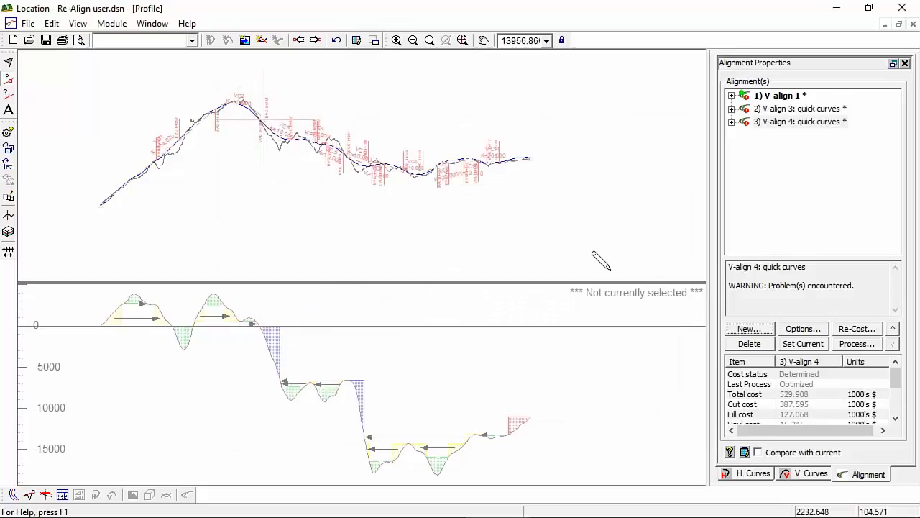
- Change V-align 4's description to "user", check its User defined standards, and accept the options
click(798, 329)
drag(307, 172, 241, 172)
text(user)
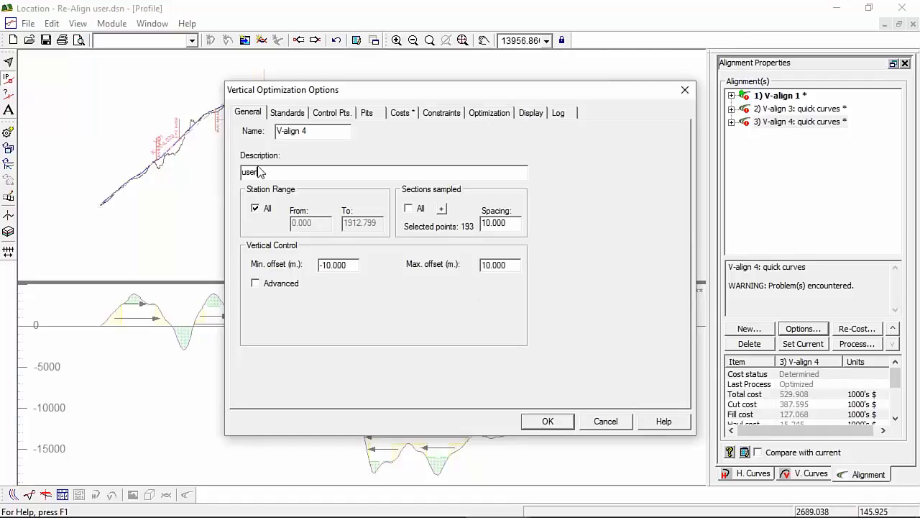
click(291, 113)
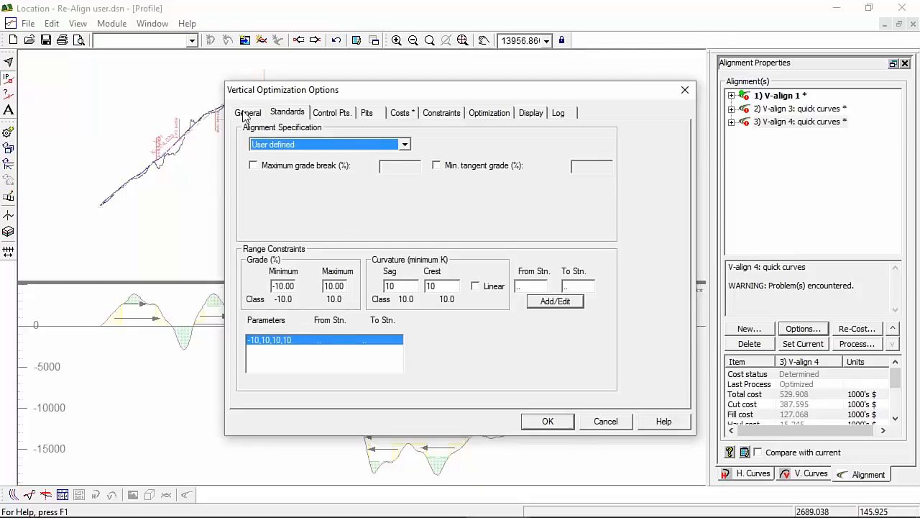
click(547, 422)
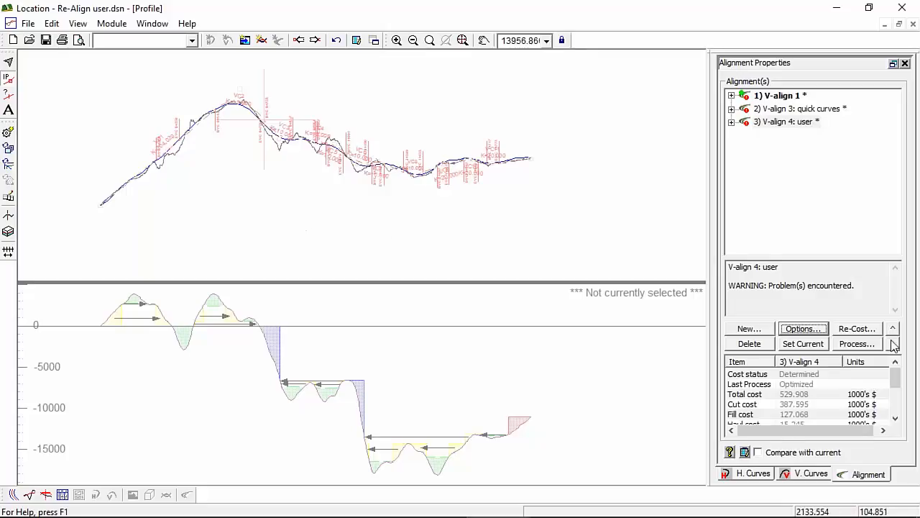
- View V-align 1 for comparison, reselect V-align 4: user, and run its Optimal Profile optimization
click(790, 122)
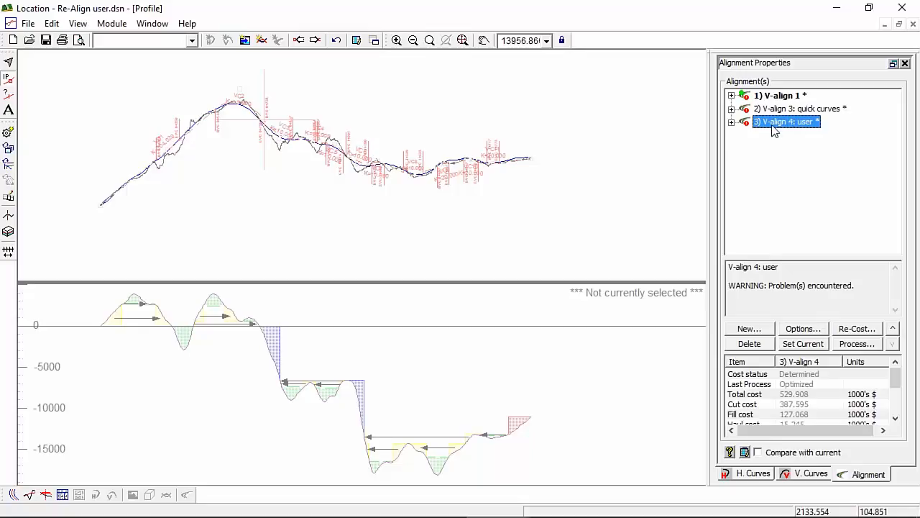
click(787, 96)
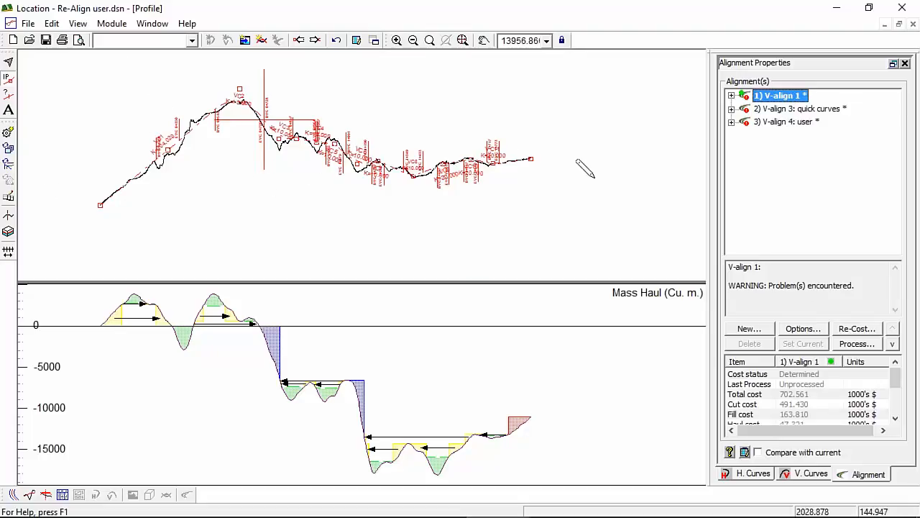
click(783, 123)
click(863, 345)
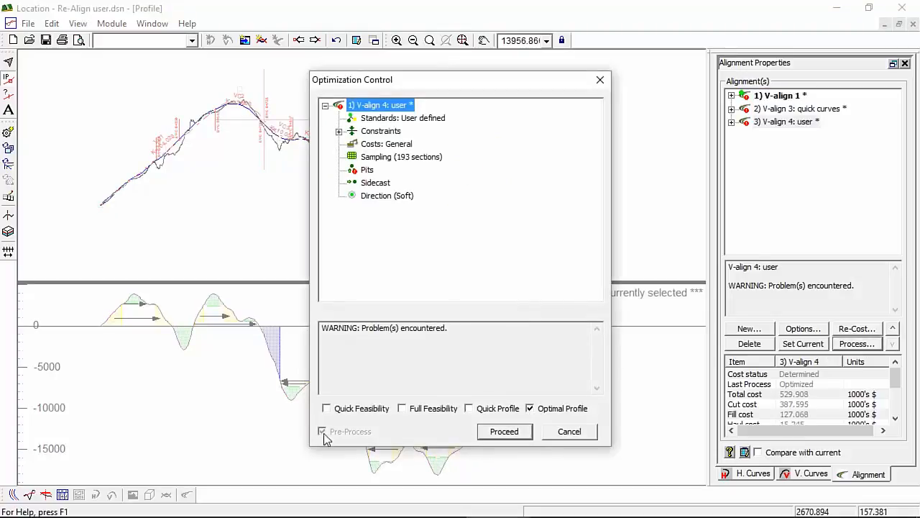
click(507, 432)
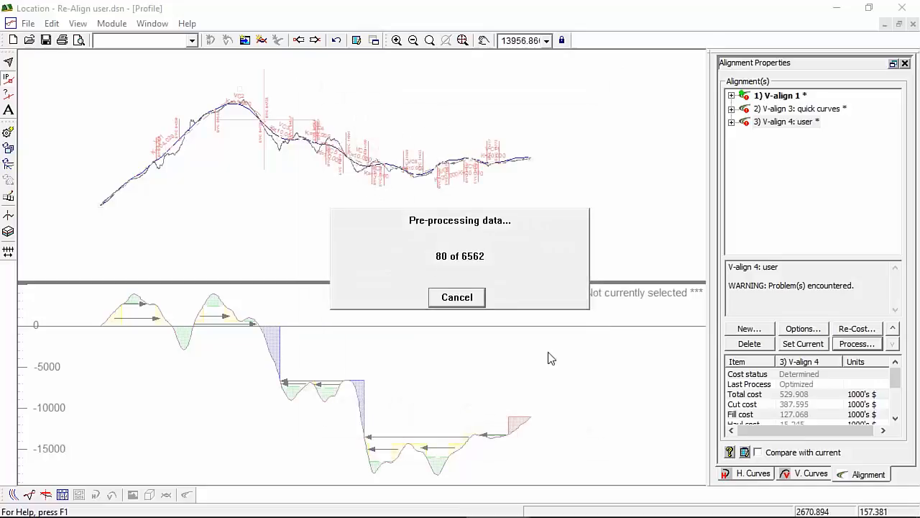
mouse_move(504, 509)
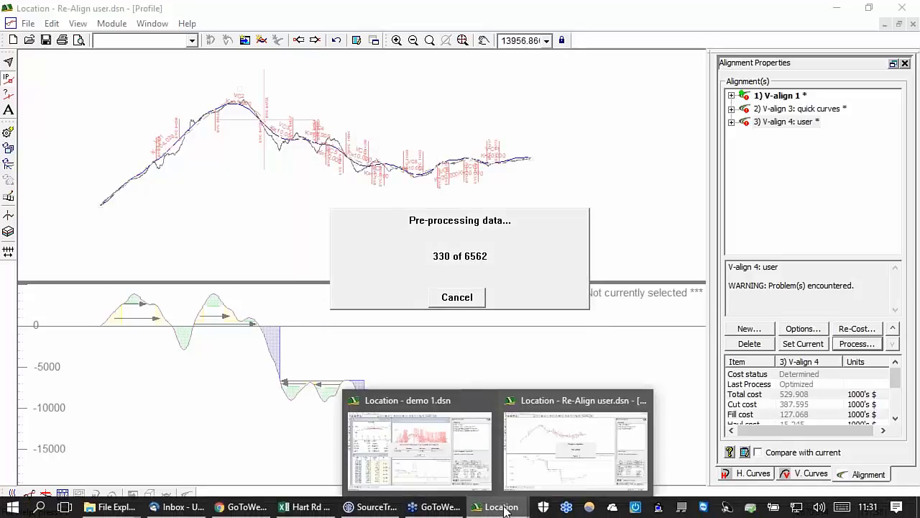
- Switch to the demo 1.dsn window and check the running optimization's cost and optimality gap
click(440, 435)
click(553, 429)
click(421, 475)
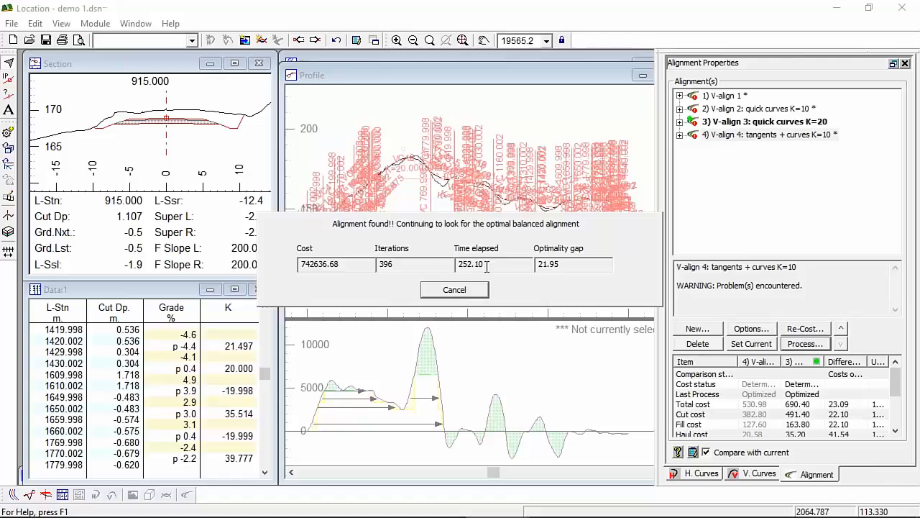
double_click(592, 269)
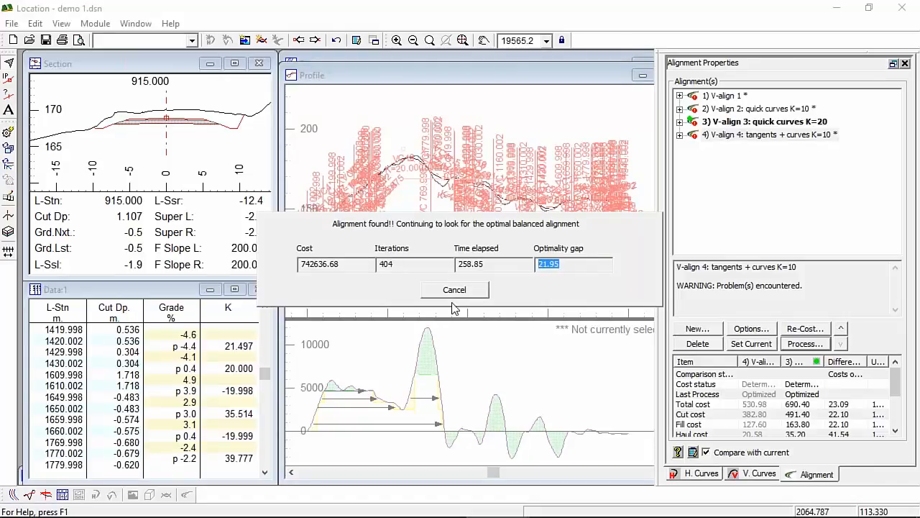
drag(352, 264, 285, 261)
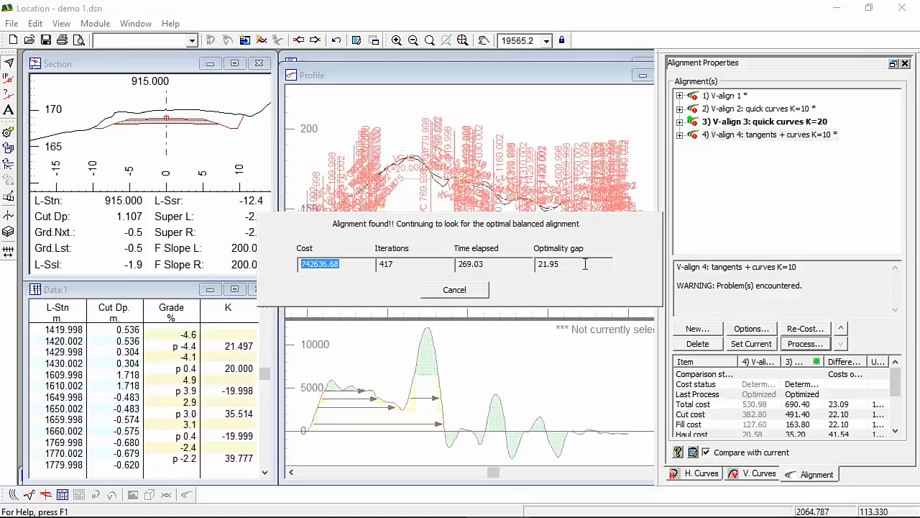
drag(570, 266, 524, 262)
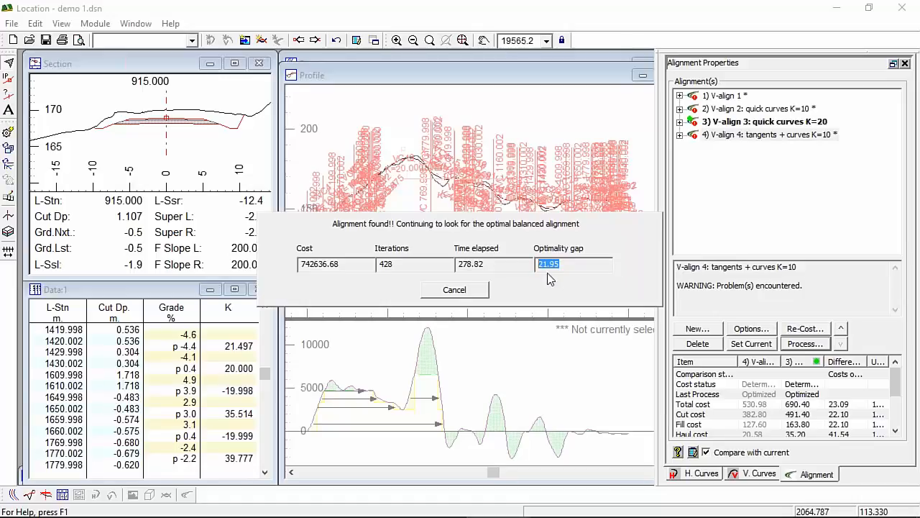
double_click(349, 266)
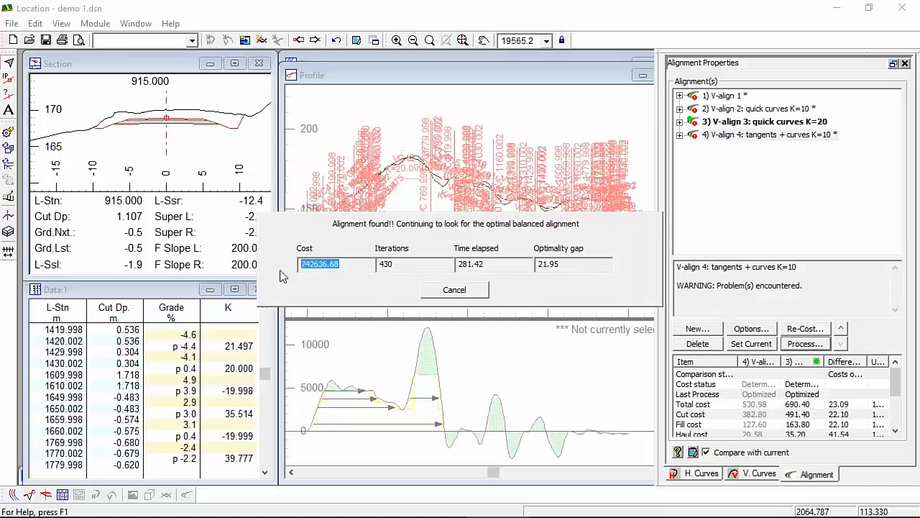
click(348, 265)
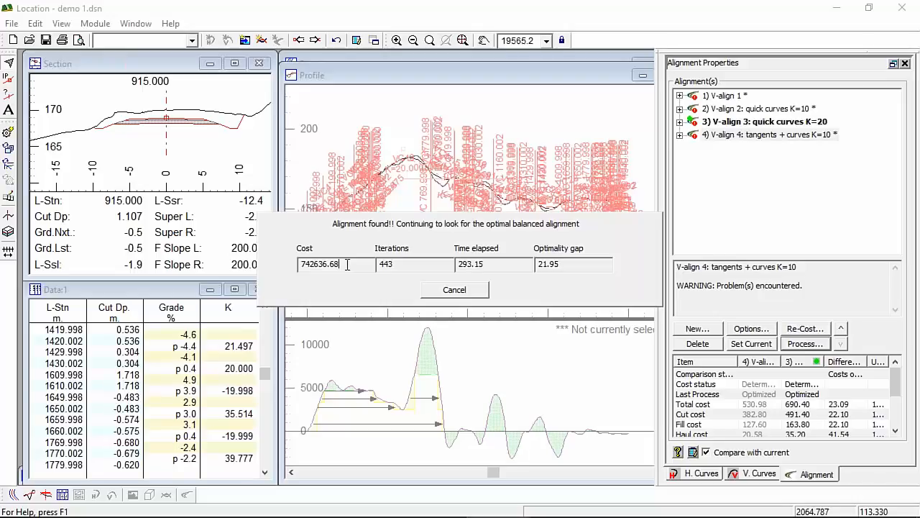
drag(345, 263, 296, 266)
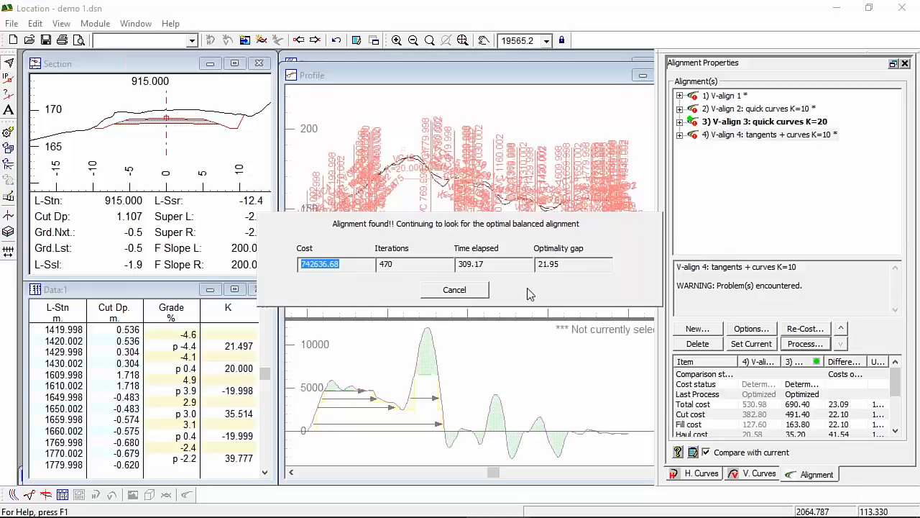
click(347, 265)
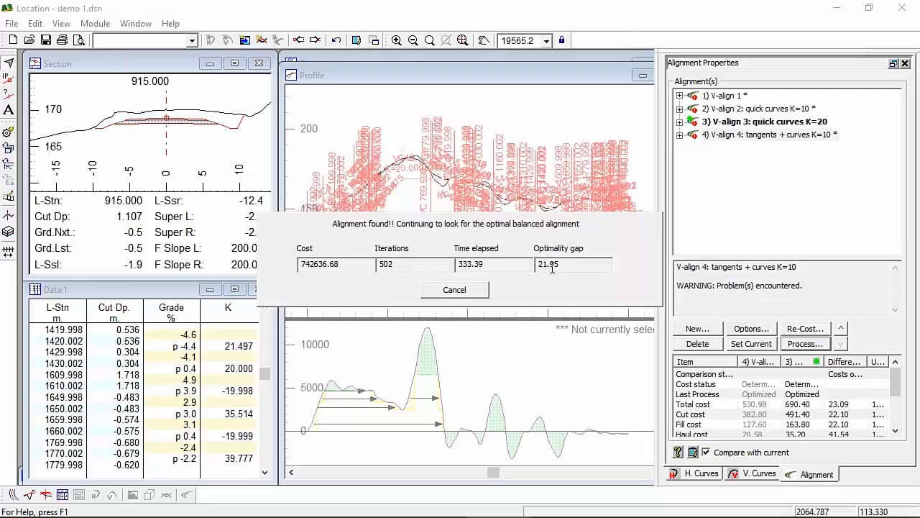
- Stop the optimization with the current best solution, accept its log, and make V-align 4: tangents + curves K=10 the current alignment
click(463, 294)
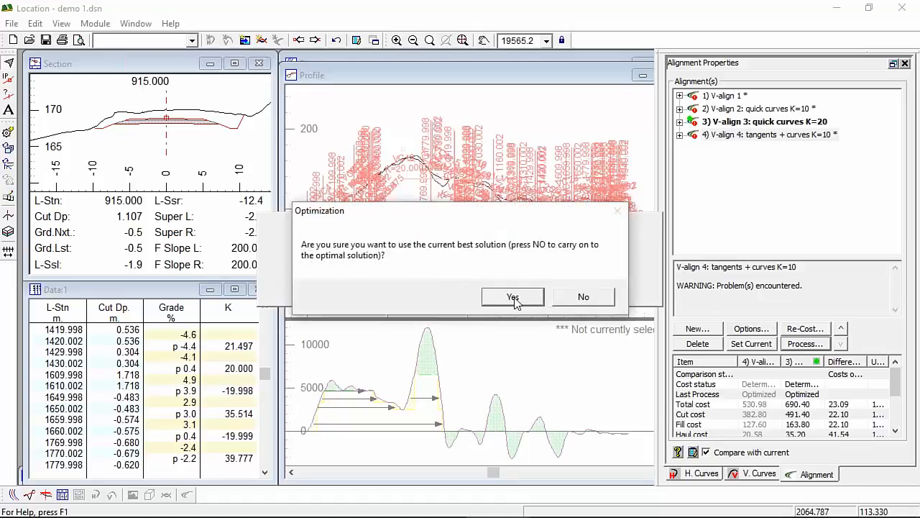
click(511, 299)
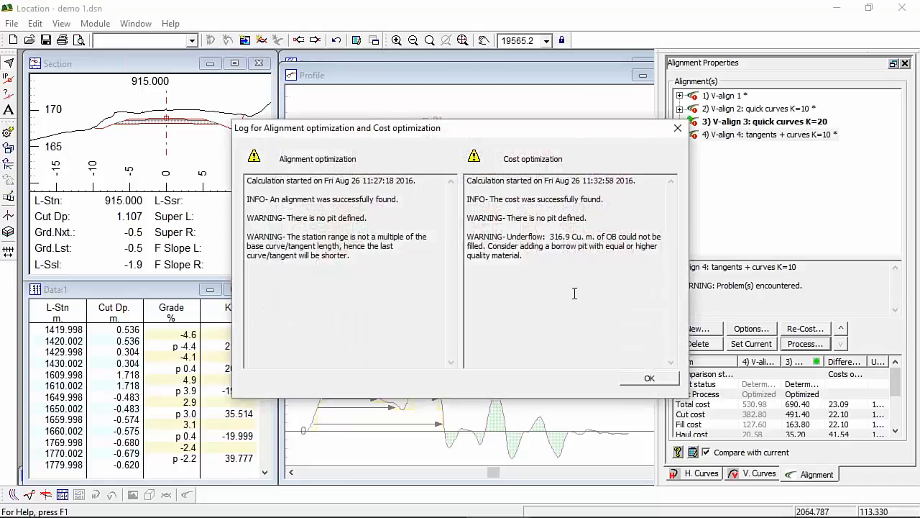
click(650, 378)
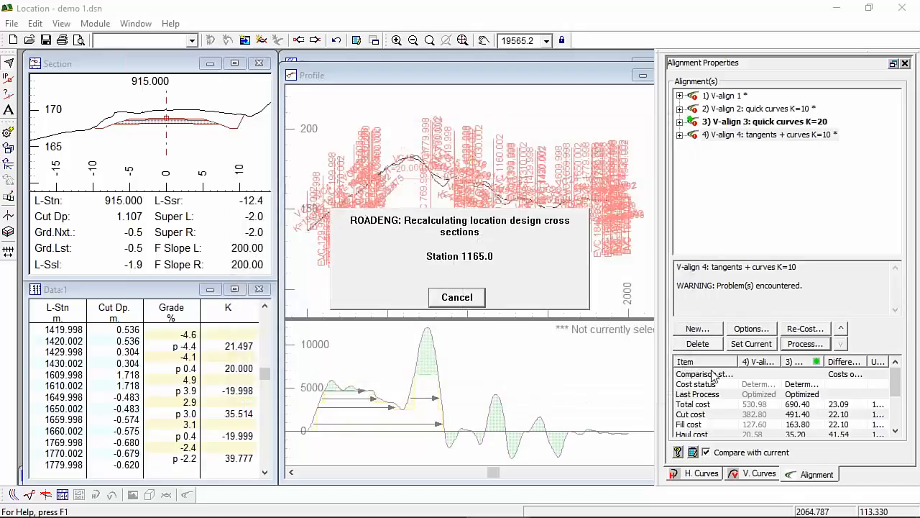
click(782, 142)
click(751, 344)
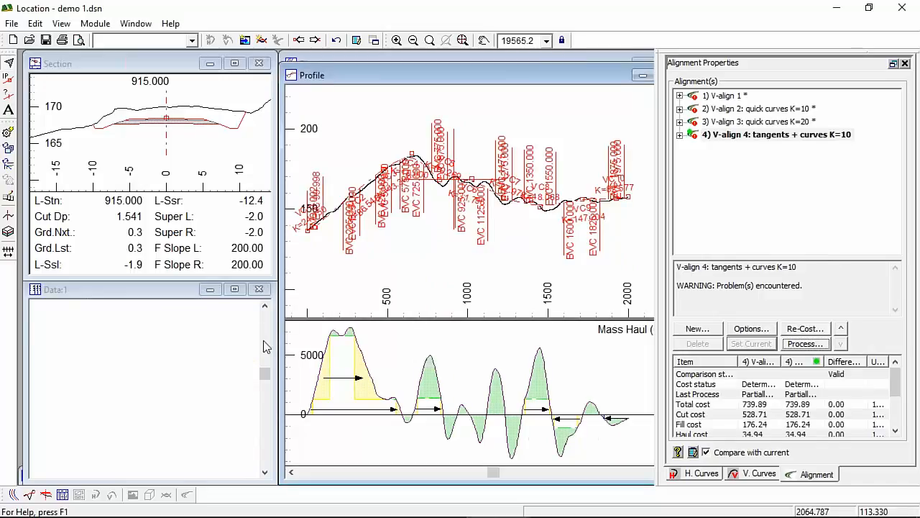
- Select V-align 2: quick curves K=10 for comparison with the current alignment and maximize the Profile window
scroll(436, 179, up, 5)
middle_drag(433, 176, 506, 194)
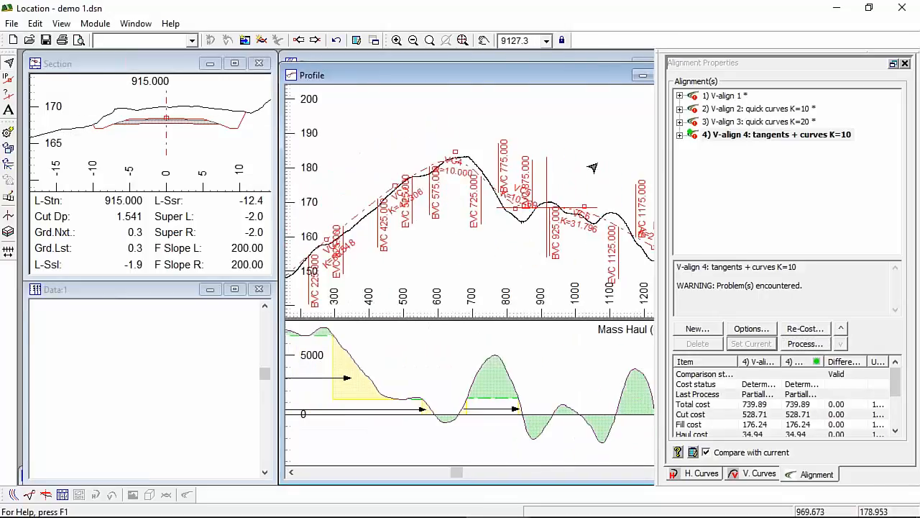
click(760, 109)
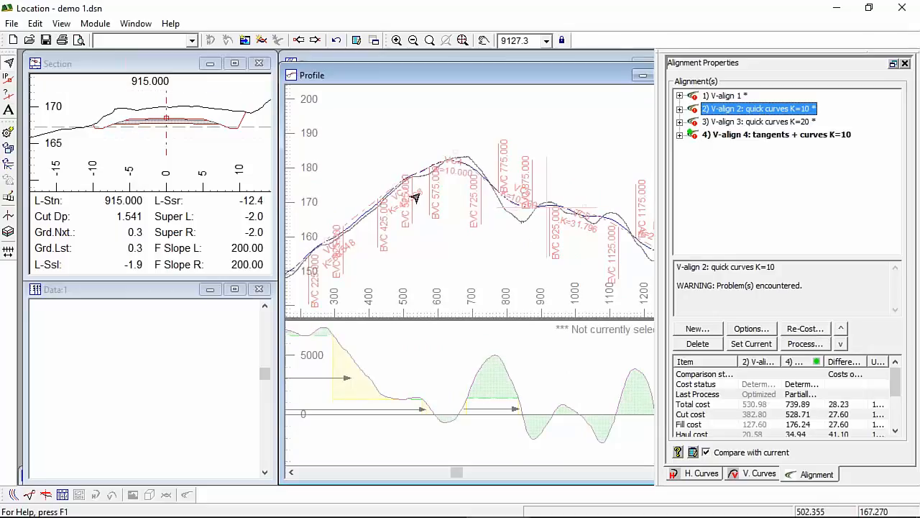
double_click(456, 74)
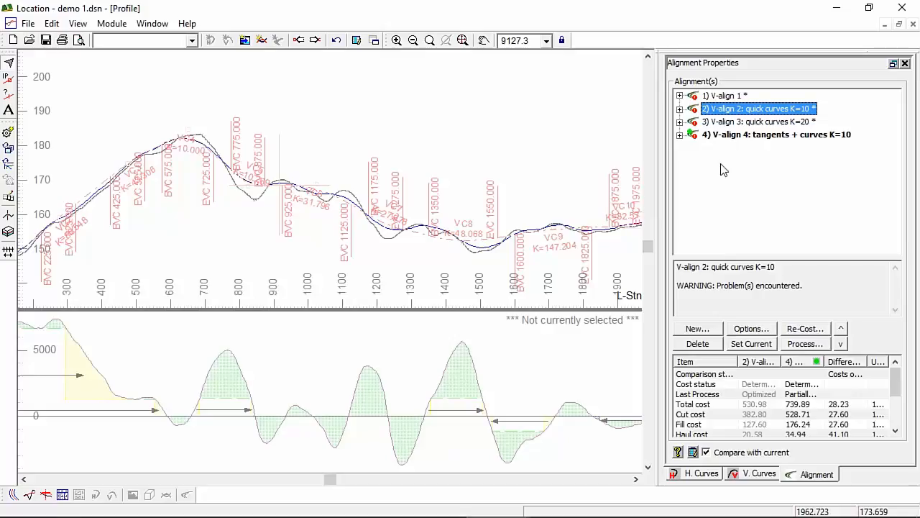
- Examine where the quick curves and tangents + curves profiles differ along the full length of the road
scroll(191, 187, up, 6)
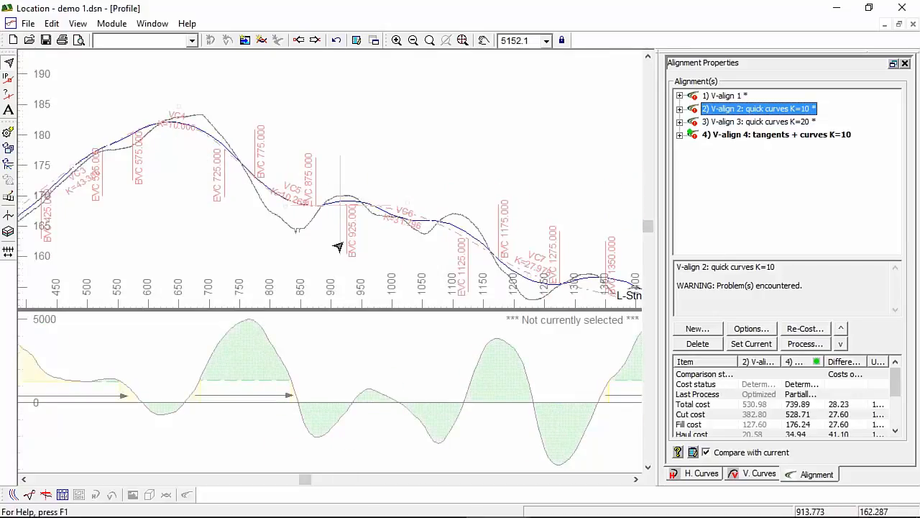
scroll(381, 222, up, 6)
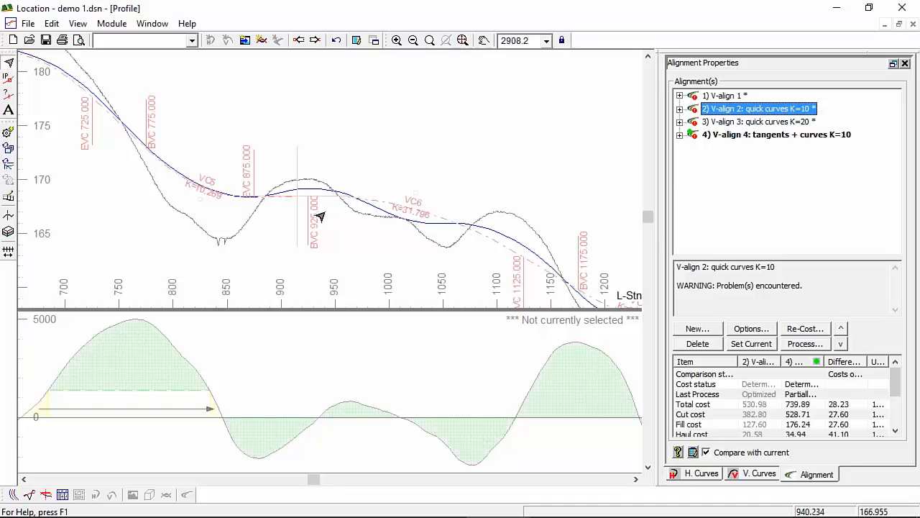
scroll(409, 166, down, 7)
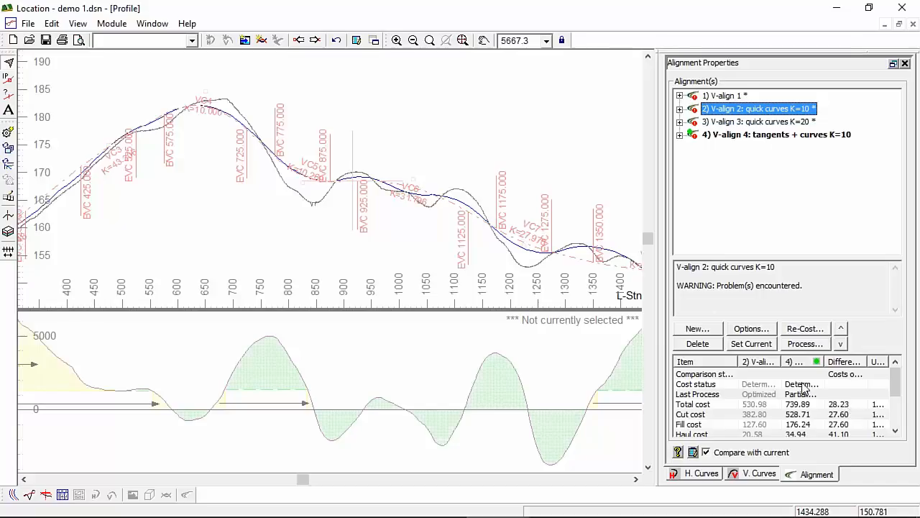
scroll(367, 176, down, 2)
scroll(115, 208, down, 1)
middle_drag(116, 208, 225, 191)
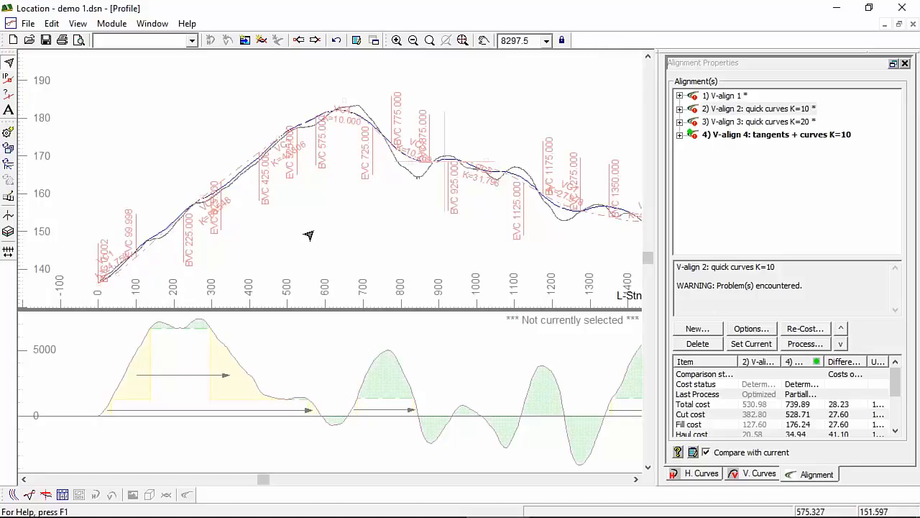
scroll(160, 246, up, 5)
middle_drag(554, 162, 310, 255)
scroll(314, 254, down, 3)
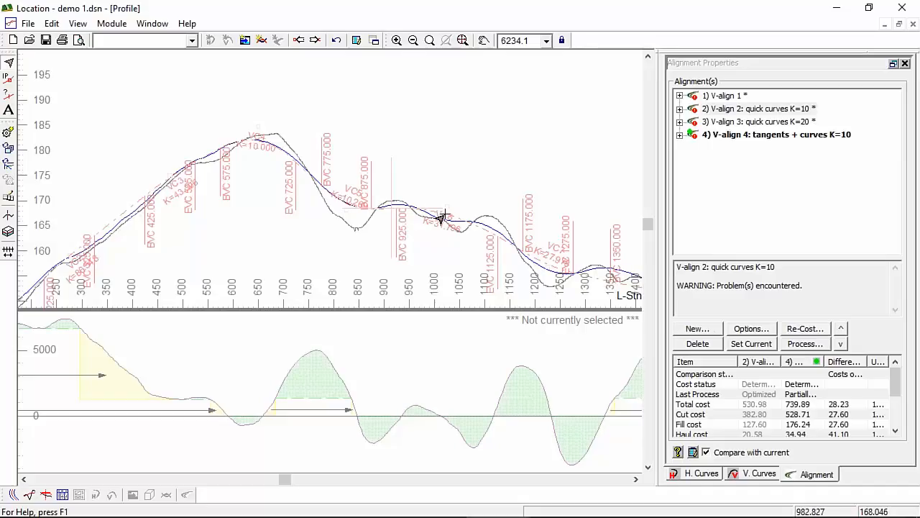
middle_drag(553, 227, 375, 138)
middle_drag(597, 204, 346, 212)
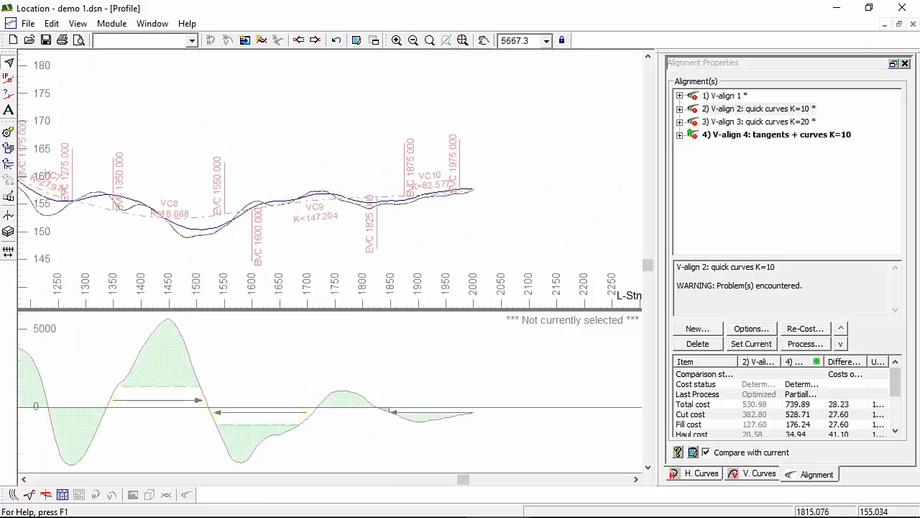
middle_drag(185, 206, 489, 209)
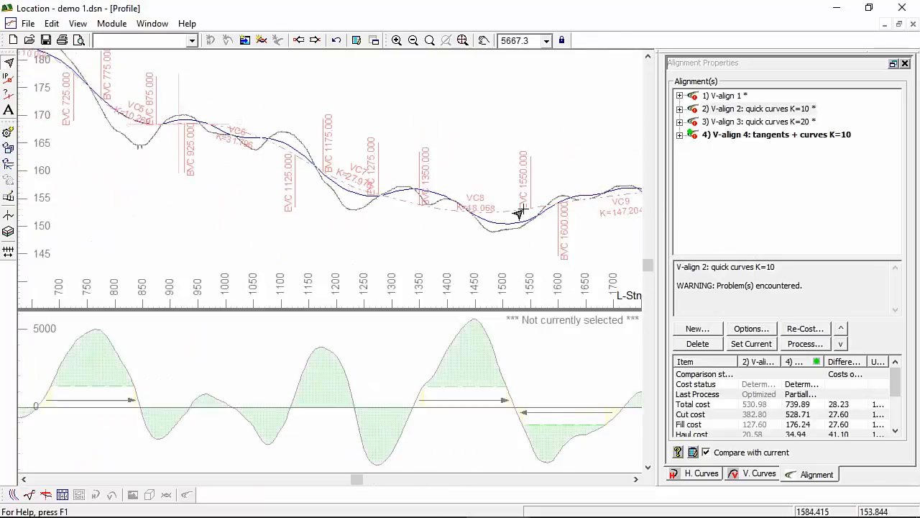
- Switch to the Re-Align user.dsn window, accept the optimization log, and inspect V-align 4: user's processing time and profile line
mouse_move(496, 507)
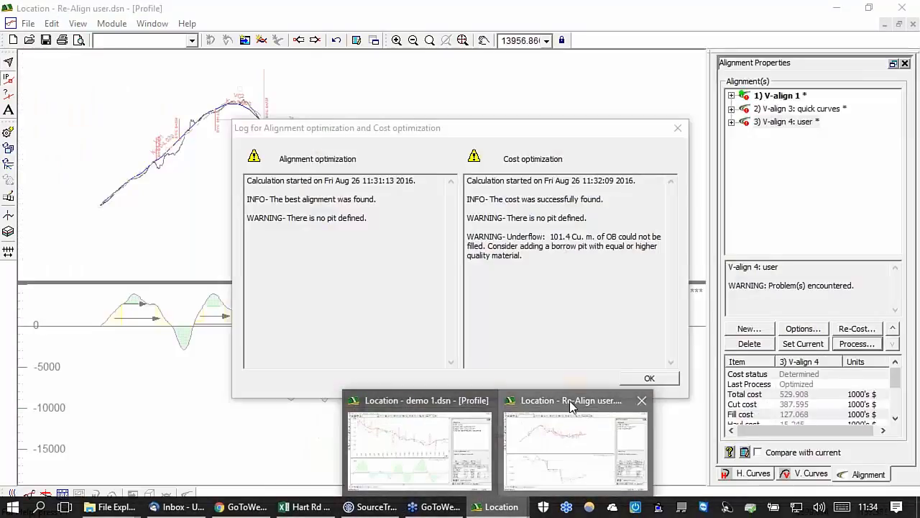
click(570, 402)
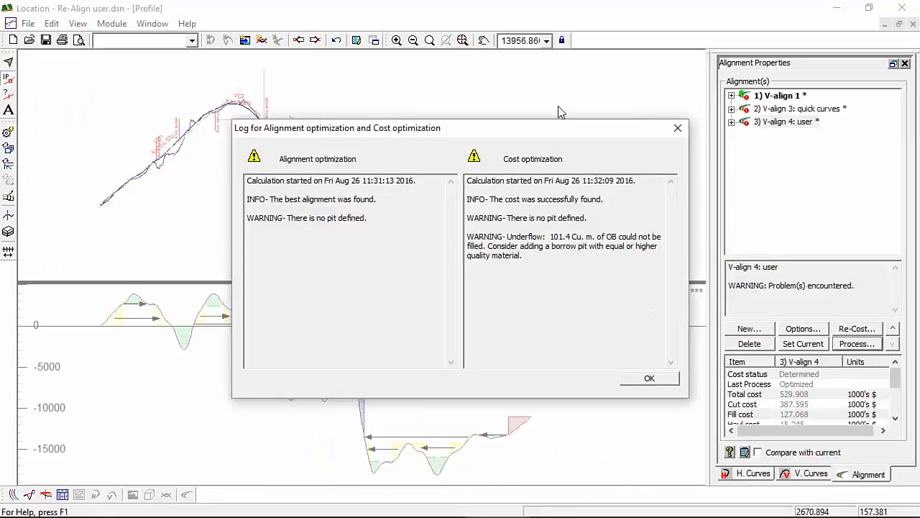
click(653, 380)
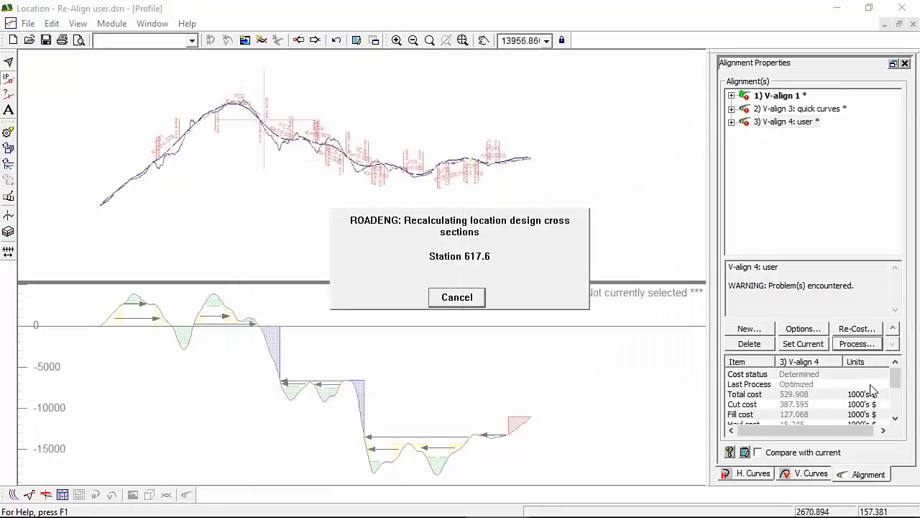
drag(897, 381, 902, 412)
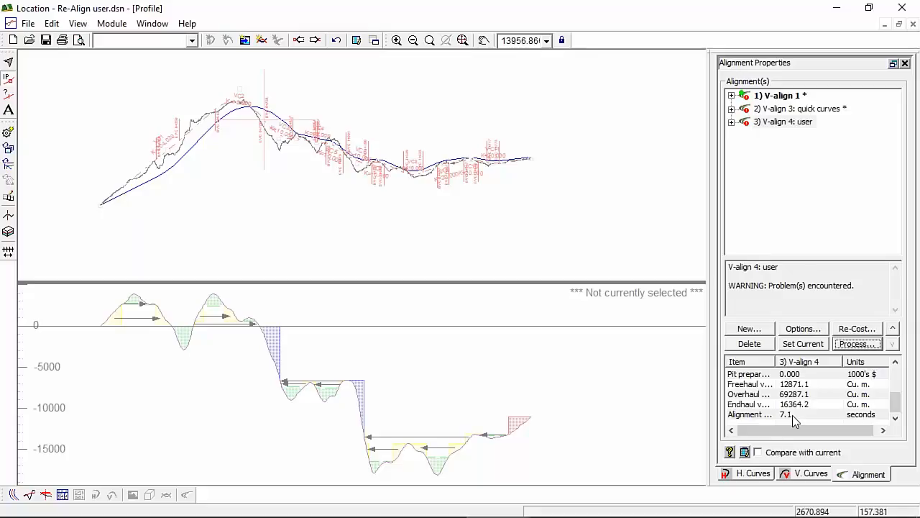
click(184, 148)
scroll(195, 185, up, 4)
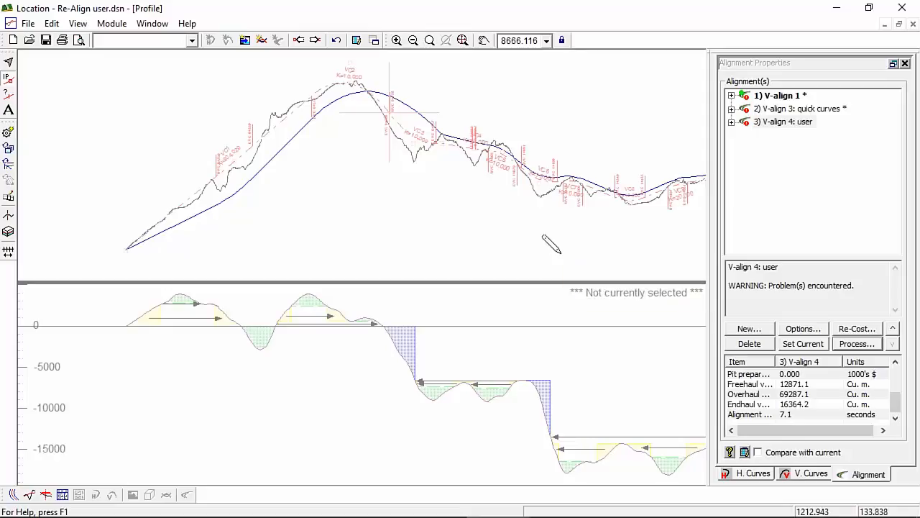
mouse_move(219, 198)
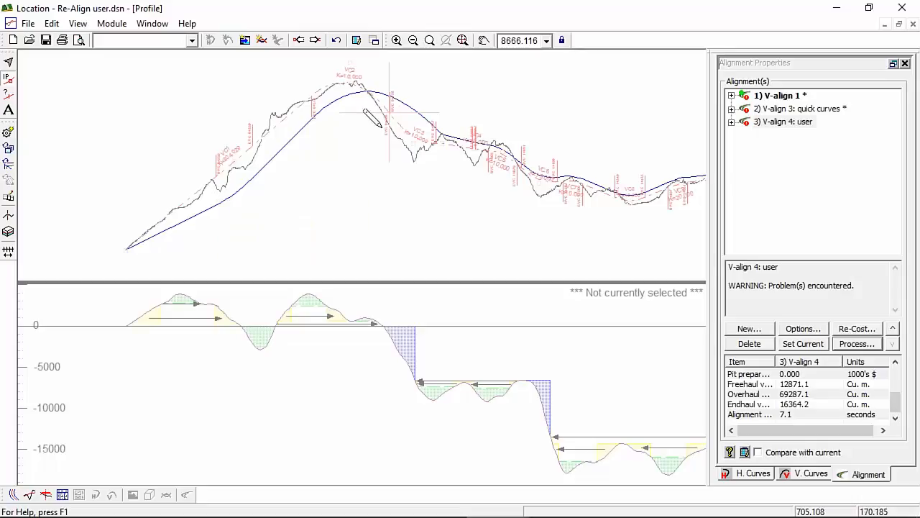
mouse_move(559, 160)
middle_down()
mouse_move(181, 134)
mouse_move(376, 140)
mouse_move(437, 168)
mouse_move(366, 159)
middle_up()
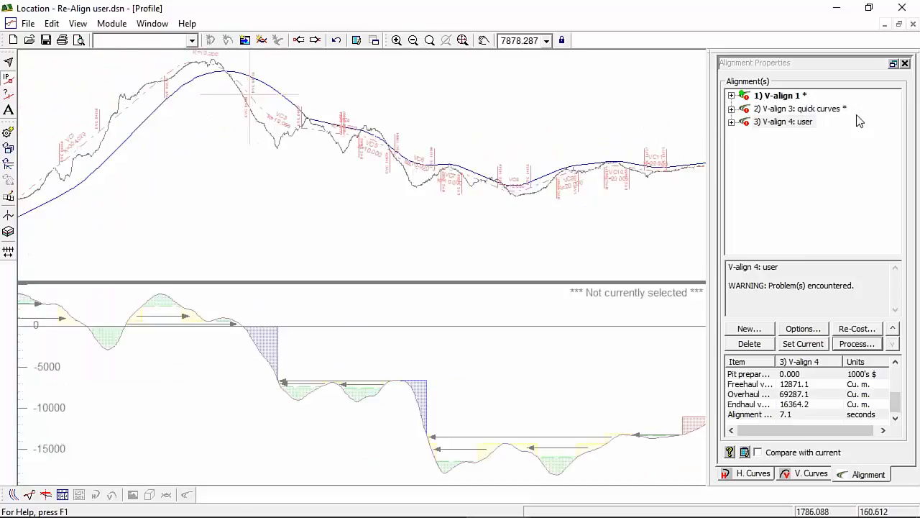
- Make V-align 4: user the current alignment and review its whole profile and mass haul diagram
click(784, 122)
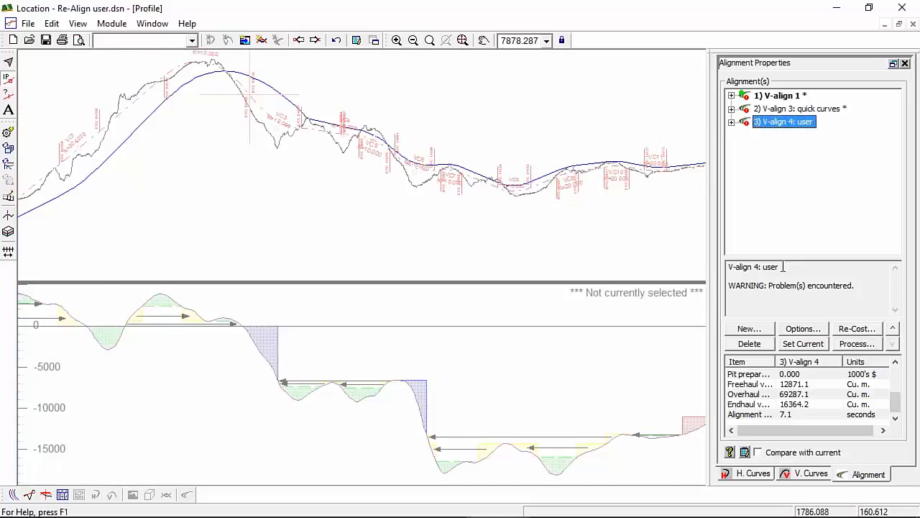
click(803, 344)
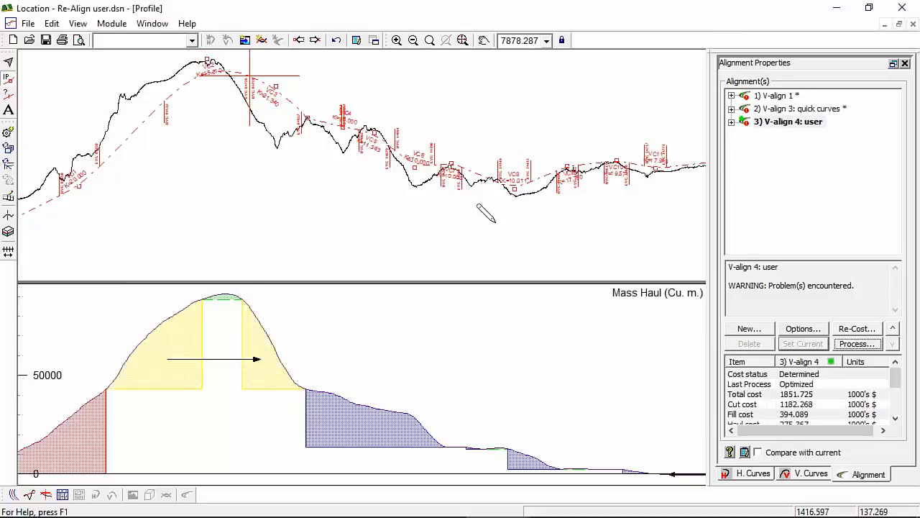
scroll(232, 145, down, 1)
scroll(246, 160, down, 1)
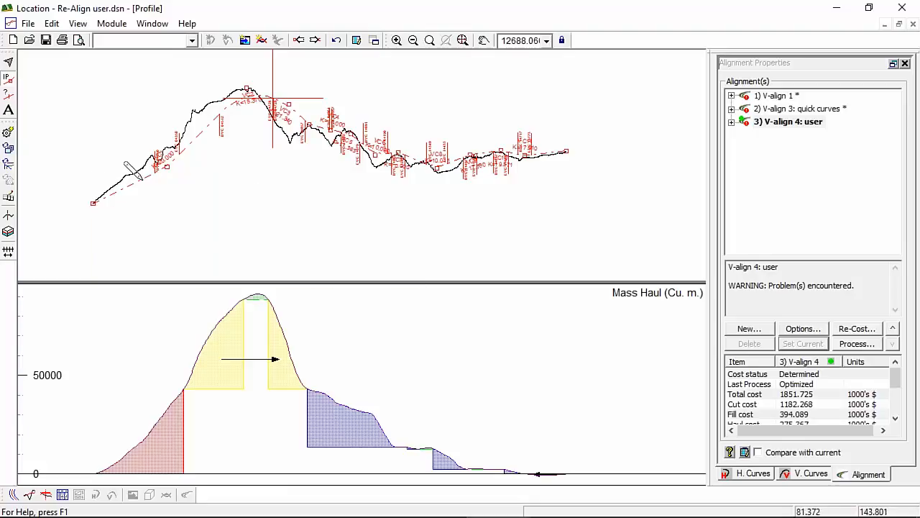
- Make V-align 1 the current alignment and move its first vertical curve IP down the grade to near the profile's start
click(773, 96)
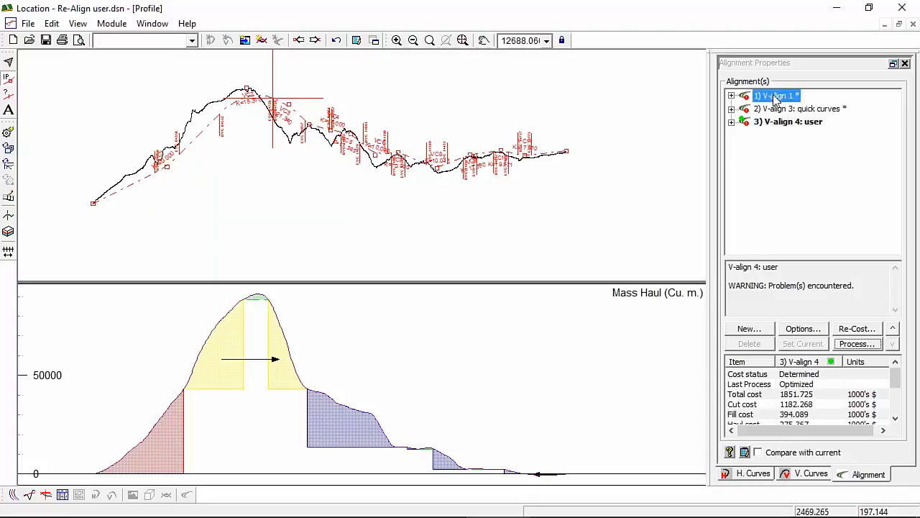
click(816, 344)
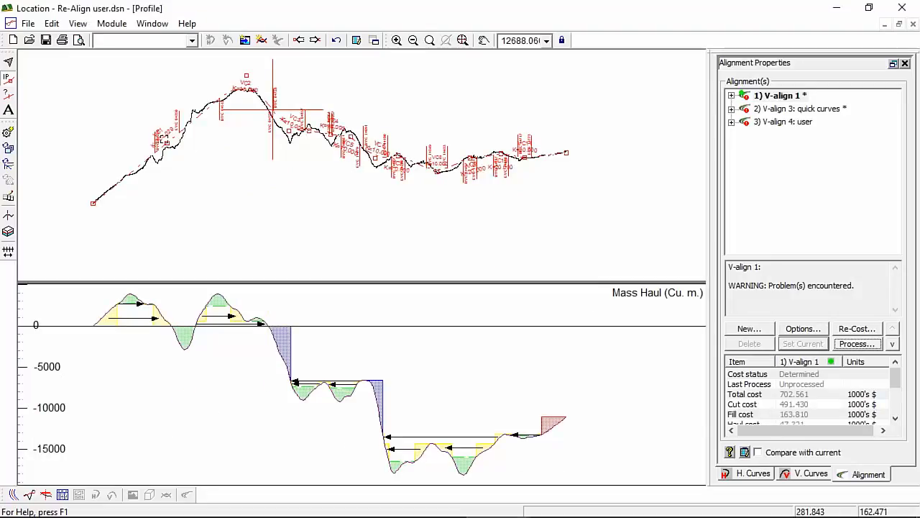
drag(166, 143, 110, 190)
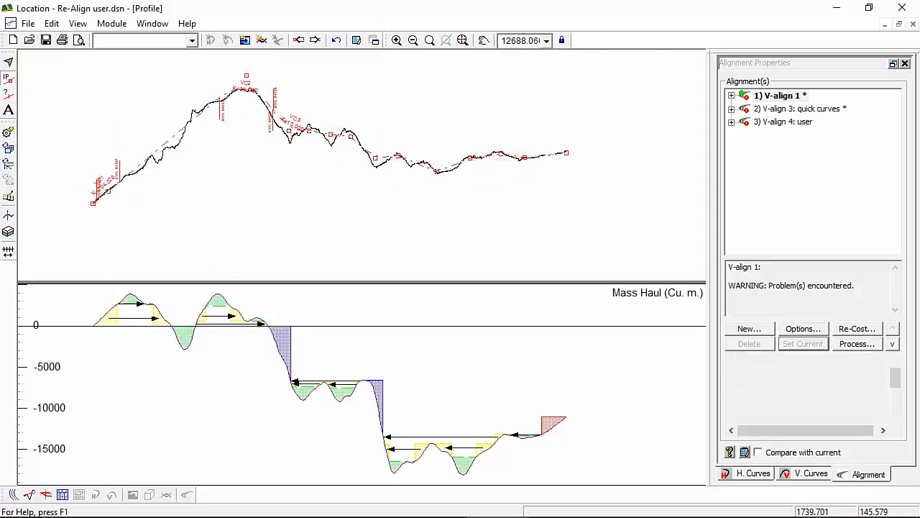
- Show the vertical curve parameters and move vertical curve 1's IP to about station 58, elevation 141 m
click(811, 477)
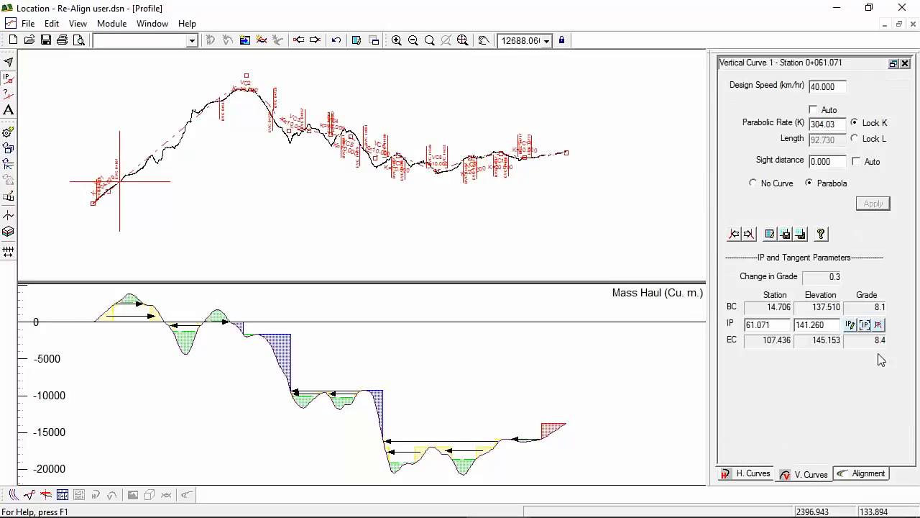
scroll(128, 181, up, 2)
scroll(122, 178, up, 3)
scroll(109, 193, down, 2)
drag(100, 192, 102, 196)
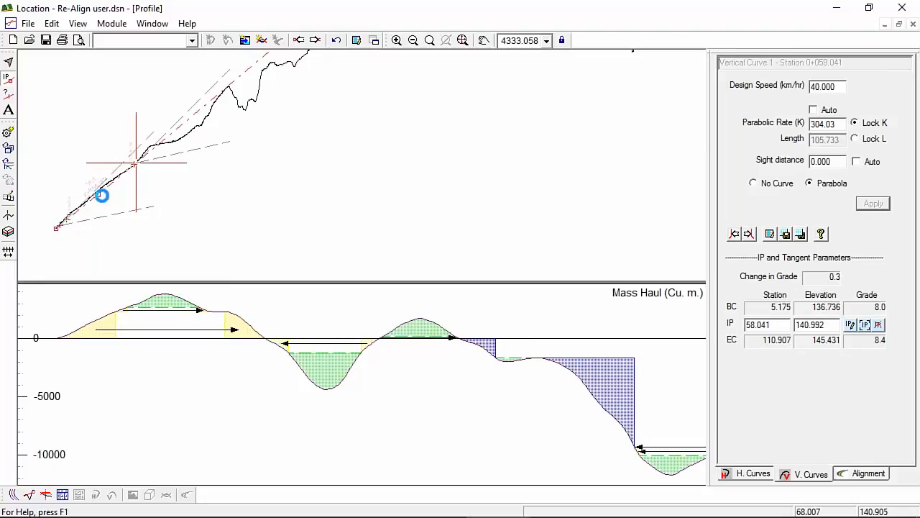
- Lower vertical curve 2's IP at the crest to about station 612, elevation 184 m
scroll(328, 115, up, 1)
scroll(454, 64, down, 2)
mouse_move(471, 78)
mouse_down()
mouse_move(460, 91)
mouse_move(468, 92)
mouse_up()
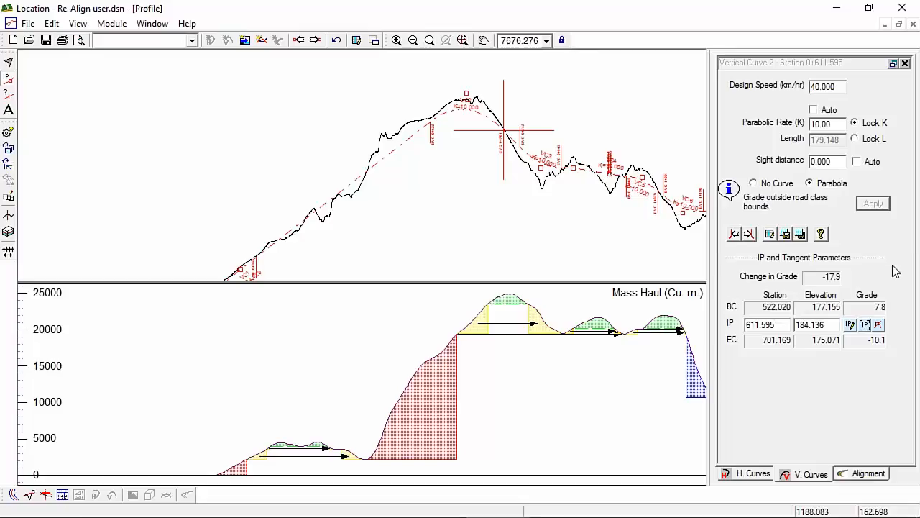
- Lock vertical curve 2 by length and set its length to 160 m
mouse_move(434, 163)
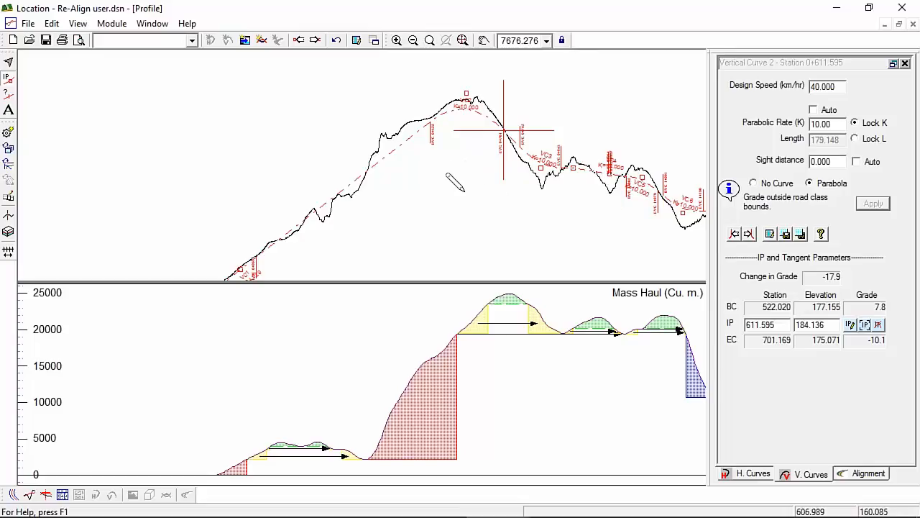
mouse_move(329, 224)
middle_down()
mouse_move(230, 199)
mouse_move(257, 186)
middle_up()
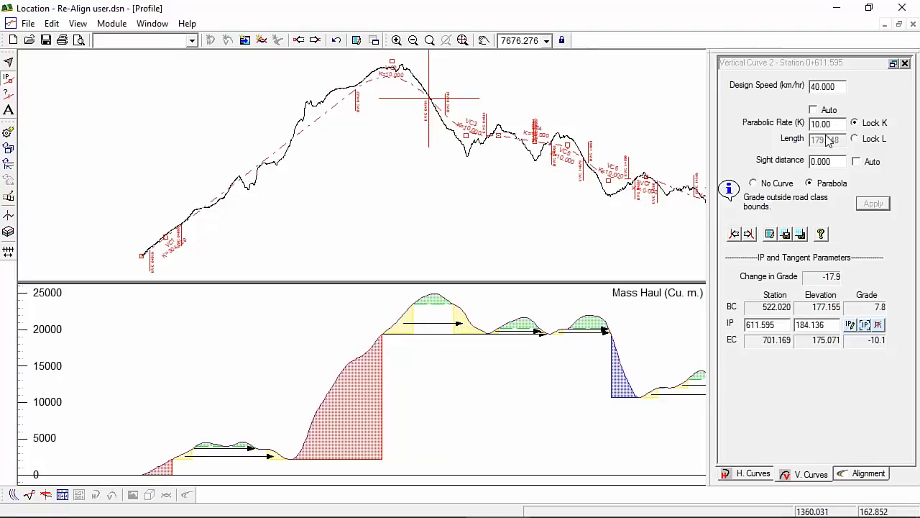
click(862, 141)
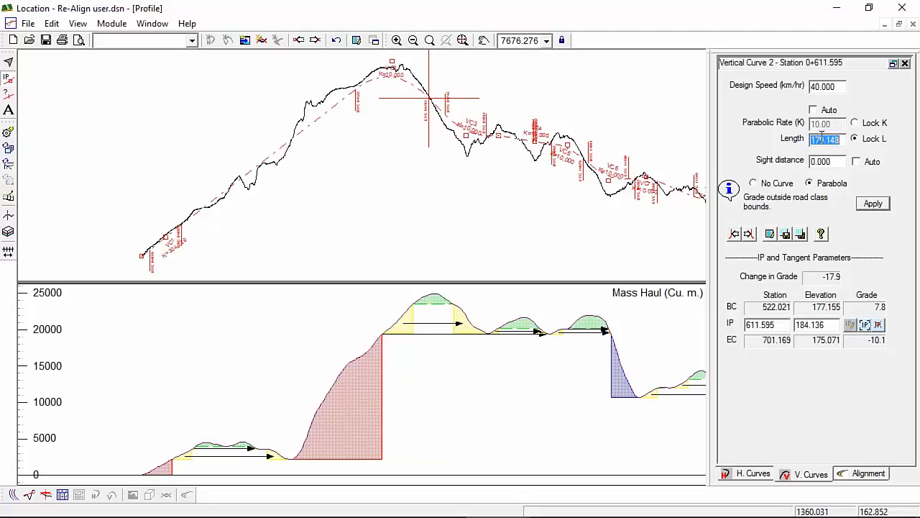
text(160)
click(873, 204)
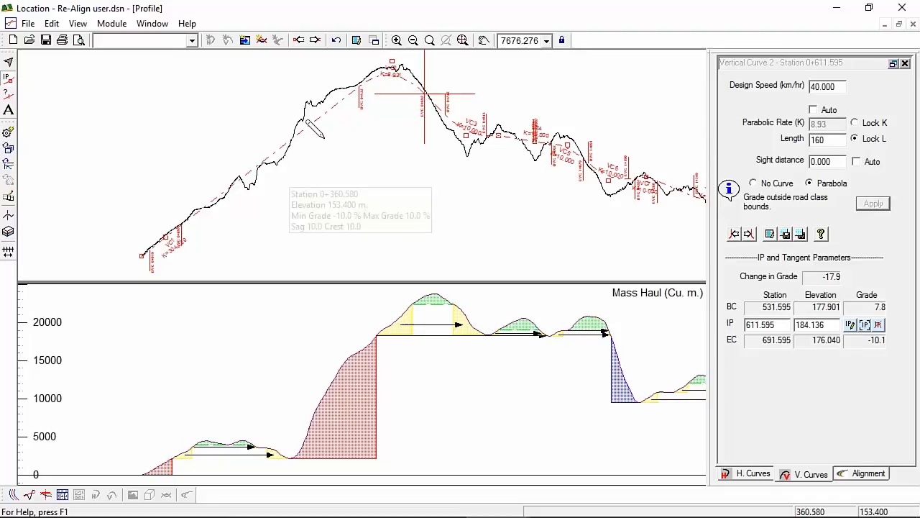
scroll(403, 83, up, 2)
scroll(402, 83, down, 1)
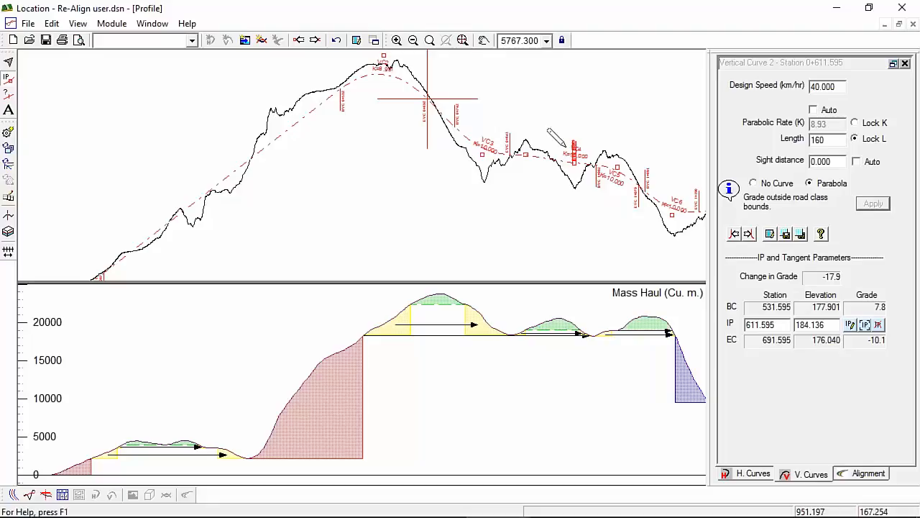
mouse_move(482, 154)
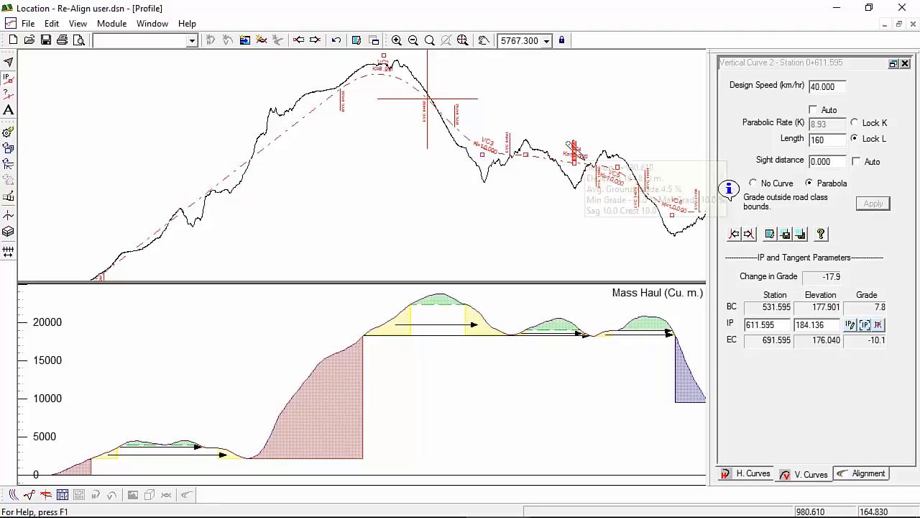
- Reprocess V-align 4: user for an optimal profile with pre-processing turned off, and accept the optimization log
click(862, 474)
click(782, 122)
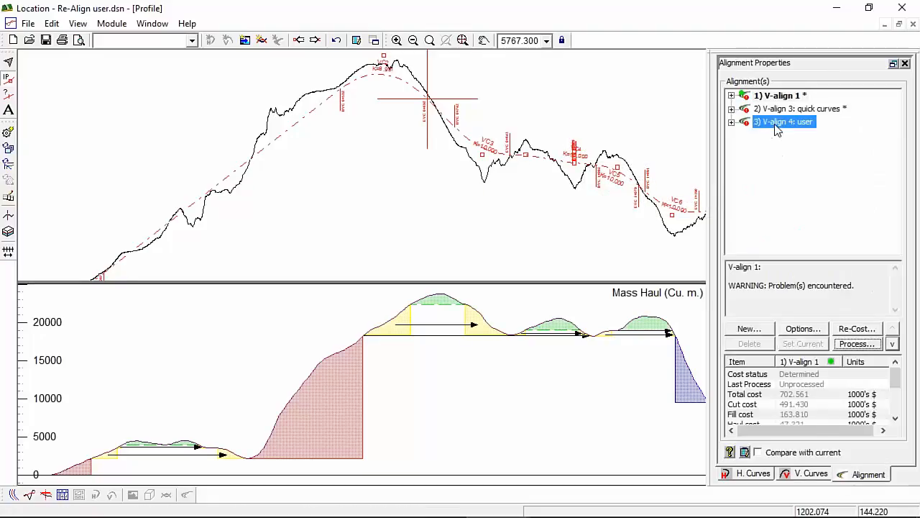
click(862, 344)
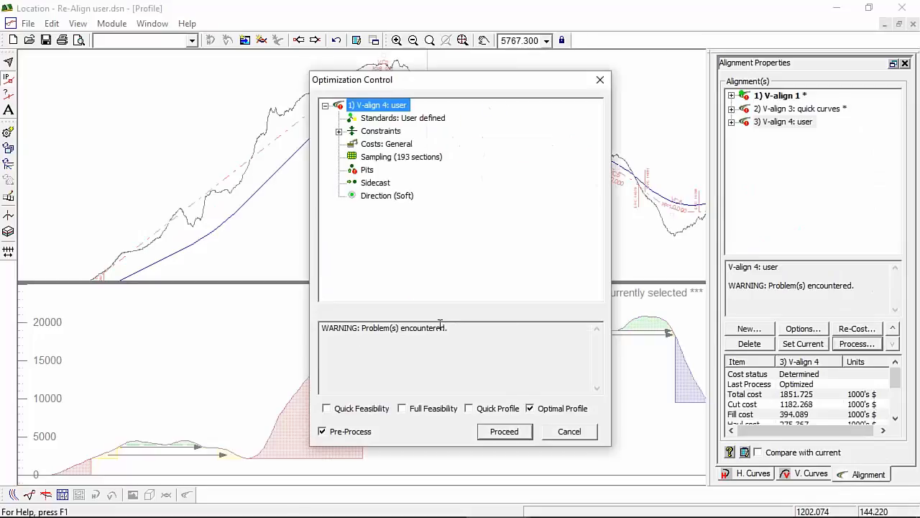
click(323, 431)
click(503, 432)
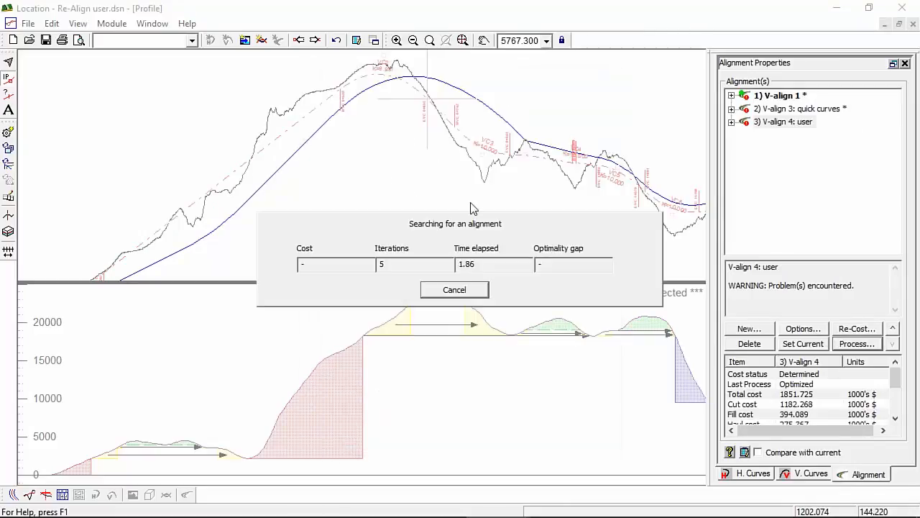
mouse_move(520, 509)
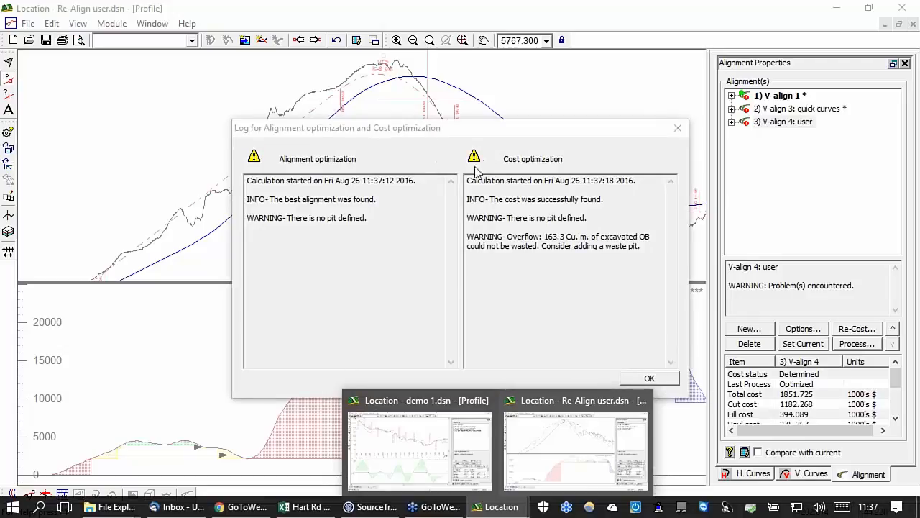
click(651, 378)
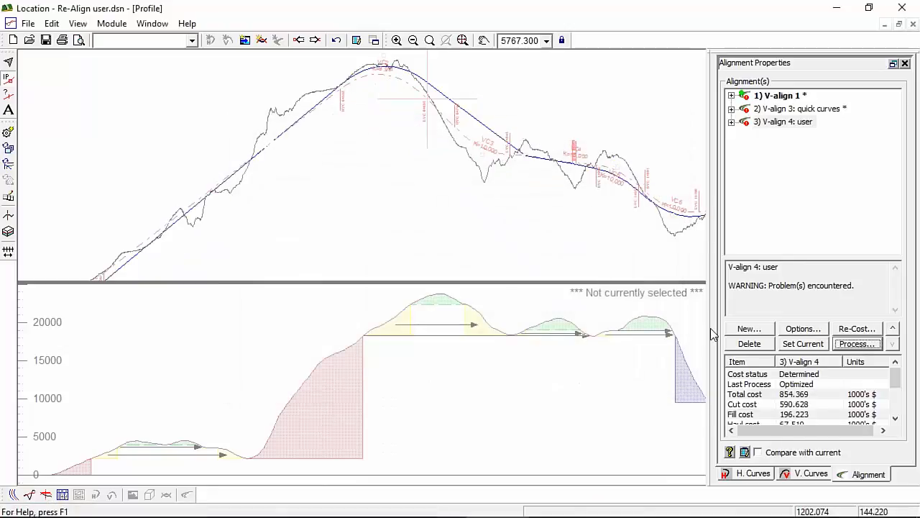
- Examine where the reoptimized V-align 4: user profile departs from V-align 1, especially at the grade break beyond the crest
scroll(322, 245, up, 1)
middle_drag(323, 251, 353, 232)
scroll(353, 233, down, 2)
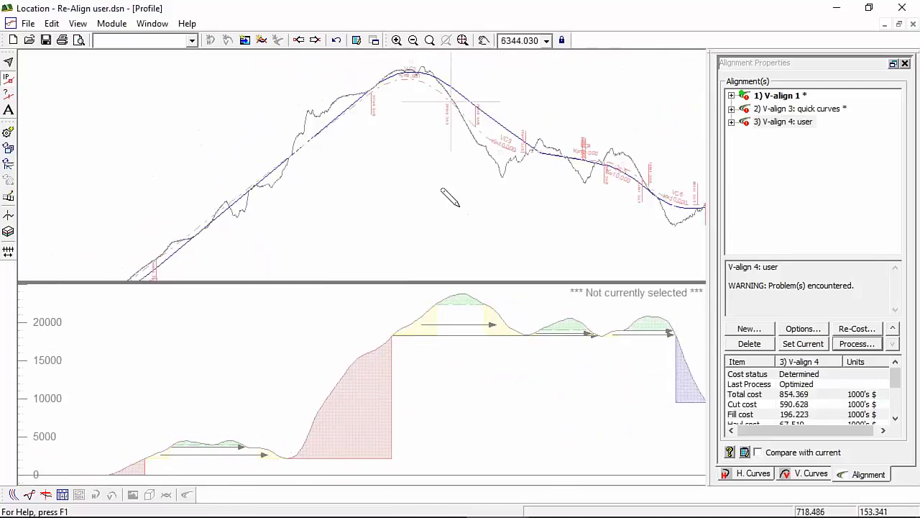
scroll(359, 215, up, 1)
mouse_move(359, 216)
middle_down()
mouse_move(419, 192)
mouse_move(456, 189)
mouse_move(389, 208)
mouse_move(390, 189)
mouse_move(304, 226)
middle_up()
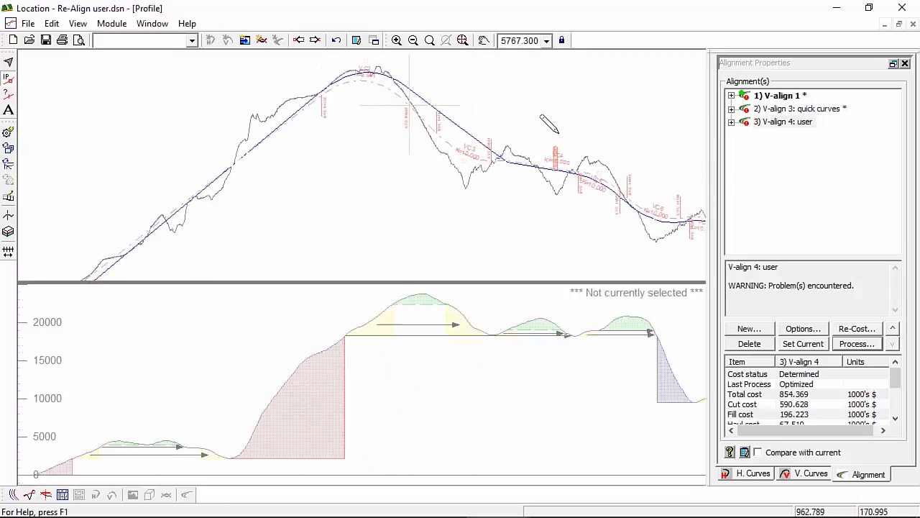
scroll(509, 156, up, 3)
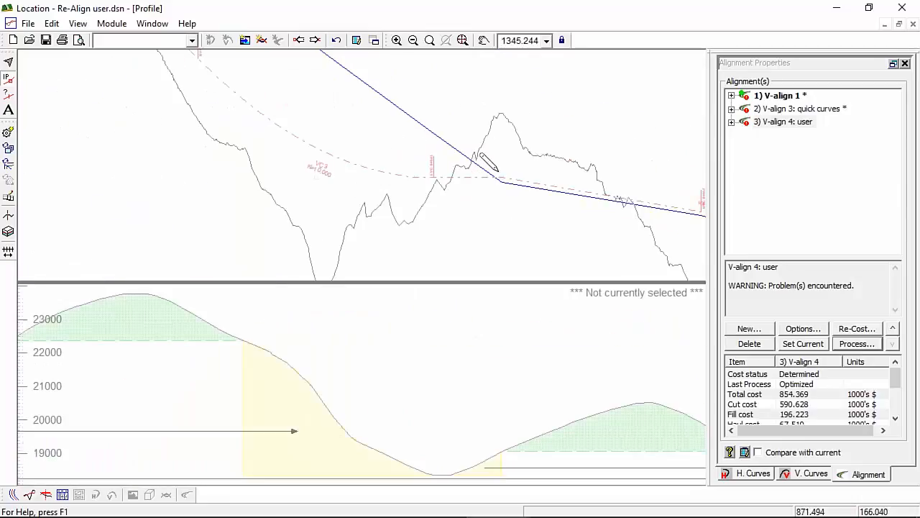
mouse_move(503, 174)
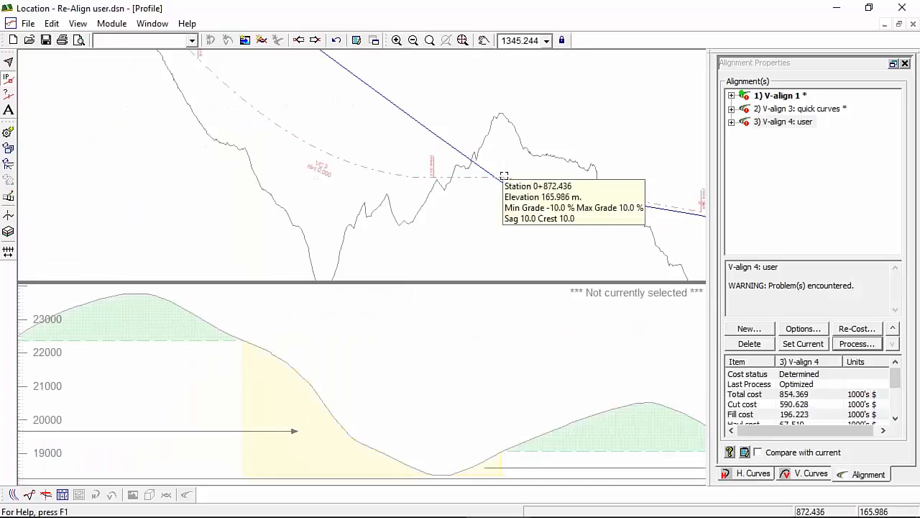
mouse_move(432, 149)
scroll(432, 151, down, 3)
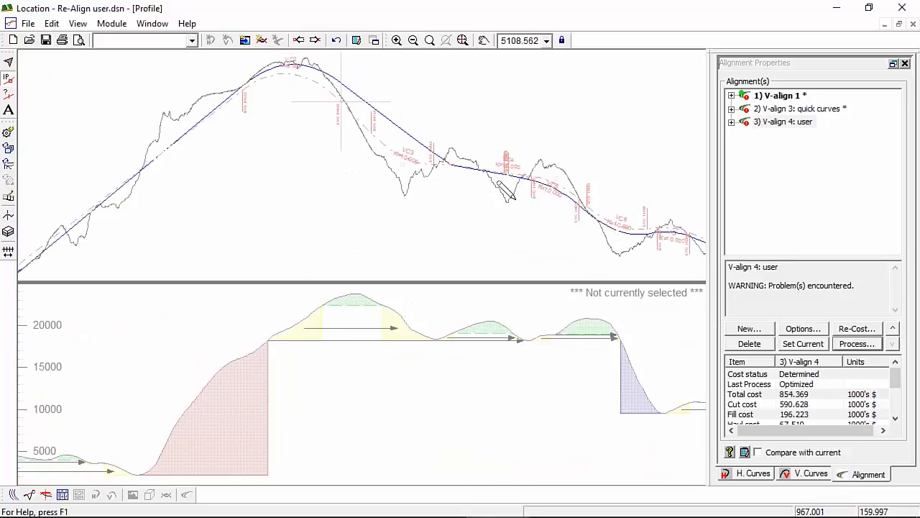
scroll(348, 171, down, 1)
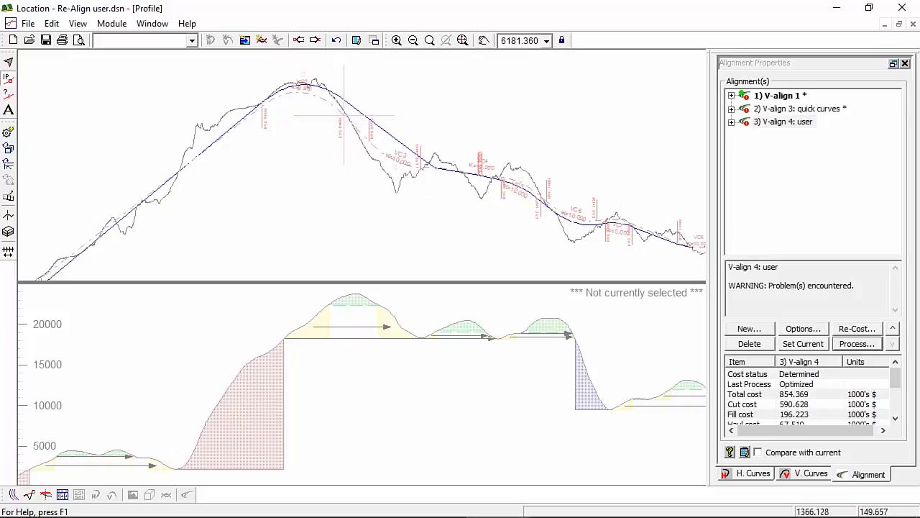
- Make the reoptimized V-align 4: user the current alignment and review its mass haul diagram
click(782, 123)
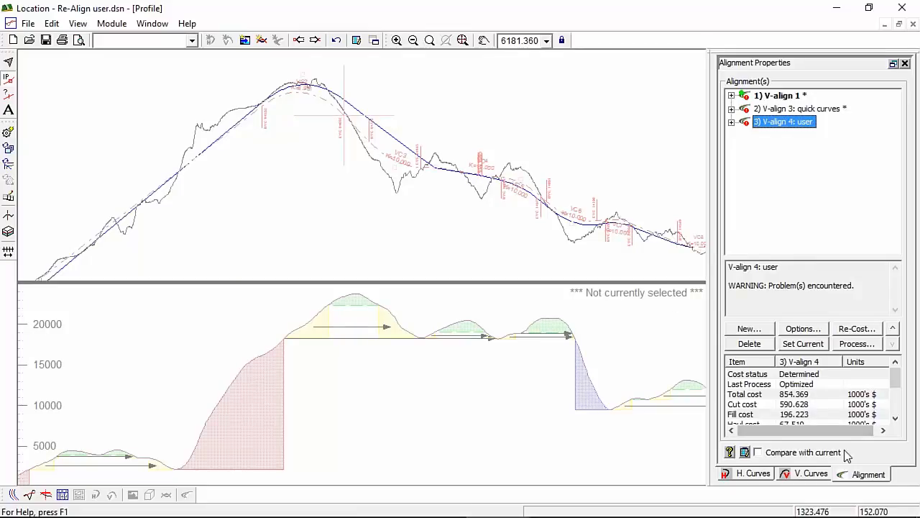
click(867, 476)
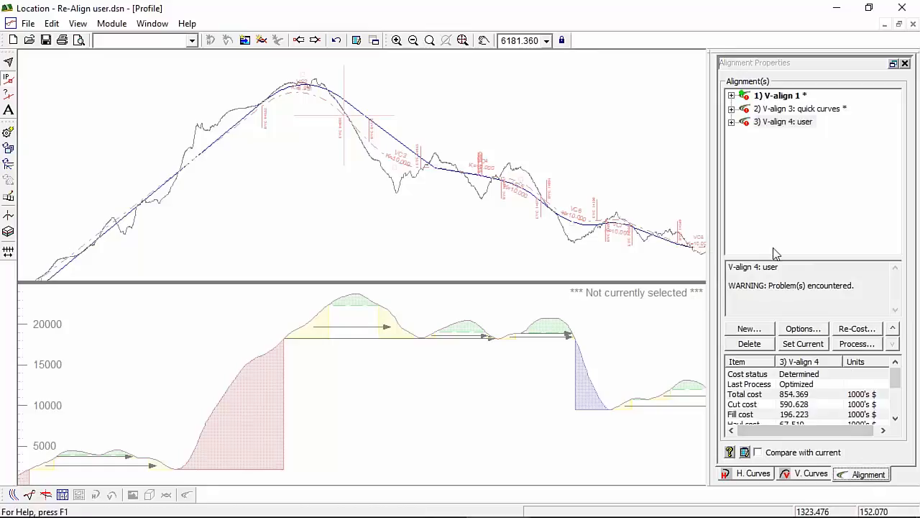
click(803, 345)
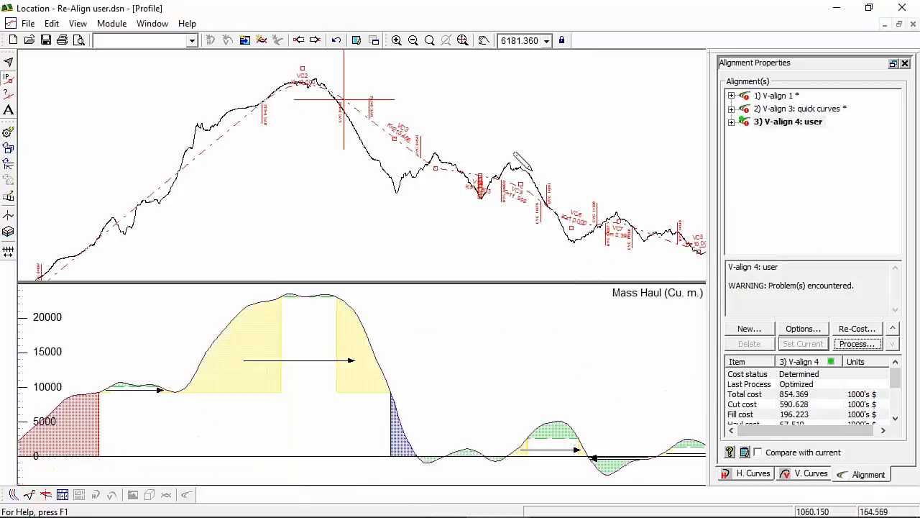
mouse_move(328, 131)
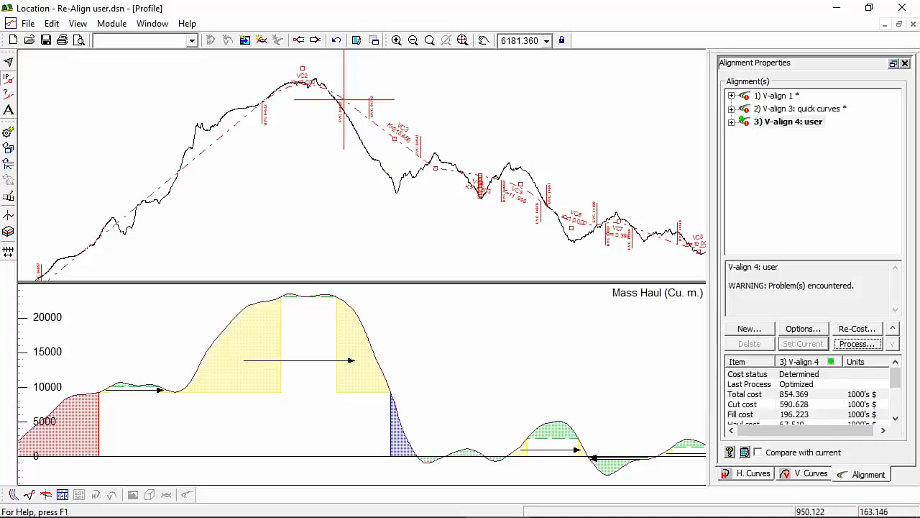
- Switch to the demo 1.dsn window and review the full length of its profile and mass haul diagram
mouse_move(502, 512)
mouse_move(424, 428)
click(425, 427)
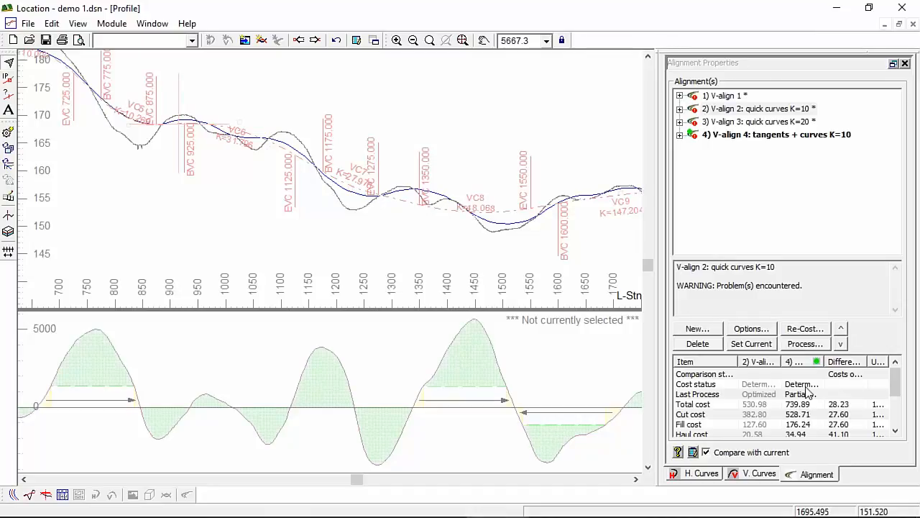
scroll(290, 144, down, 4)
scroll(244, 173, up, 1)
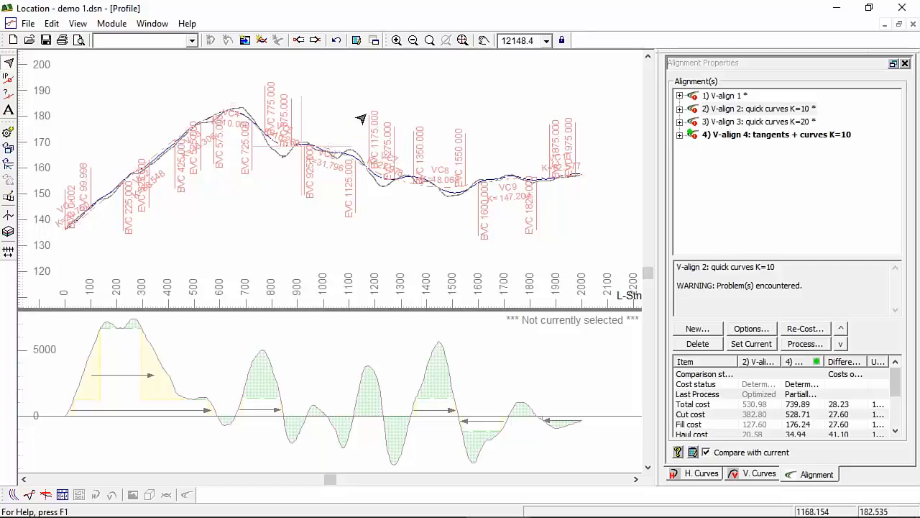
mouse_move(354, 151)
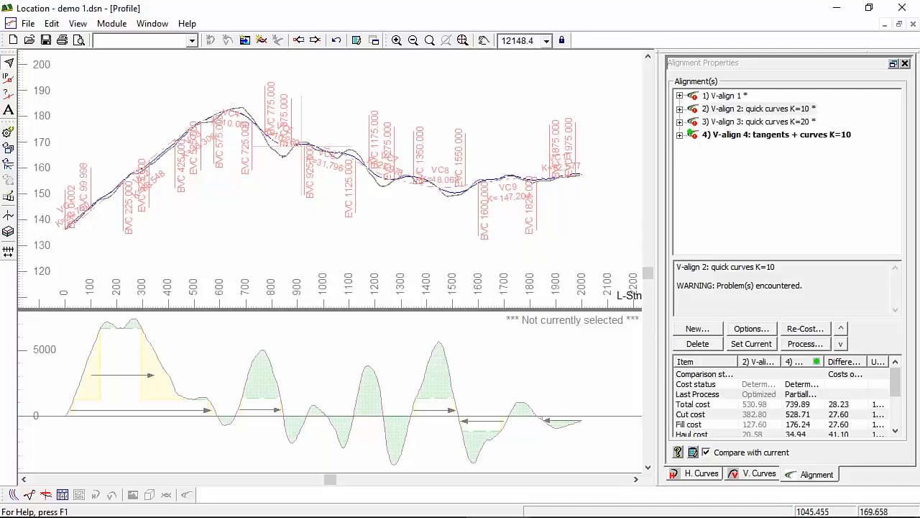
mouse_move(304, 174)
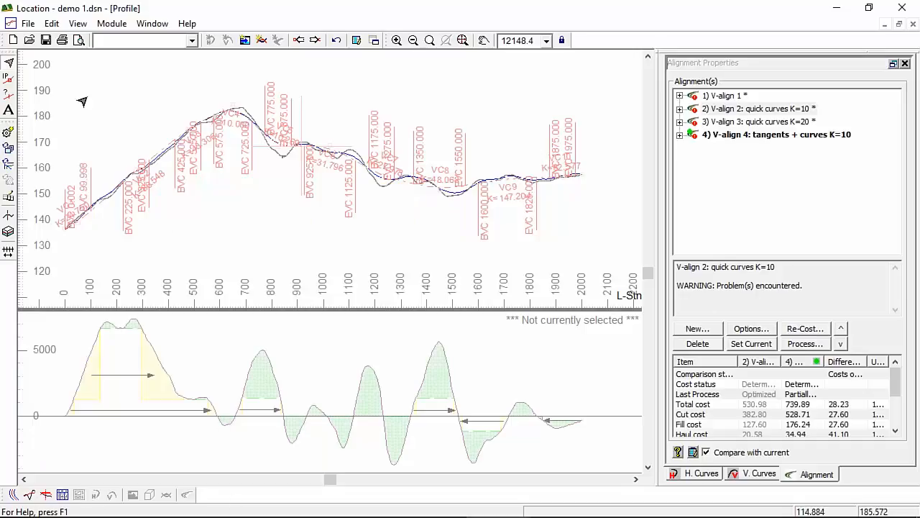
- Open the Re-Align 4.dsn design, saving the changes to demo 1.dsn
click(28, 25)
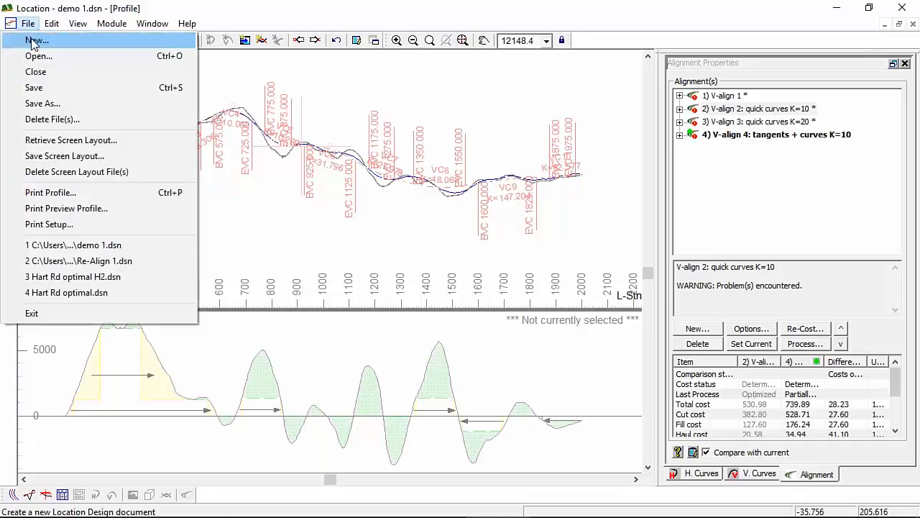
click(37, 56)
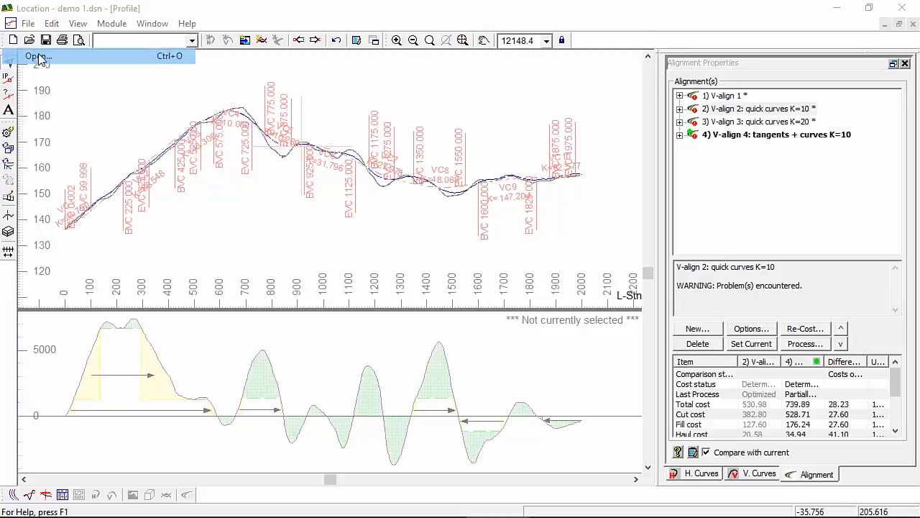
click(259, 161)
click(567, 396)
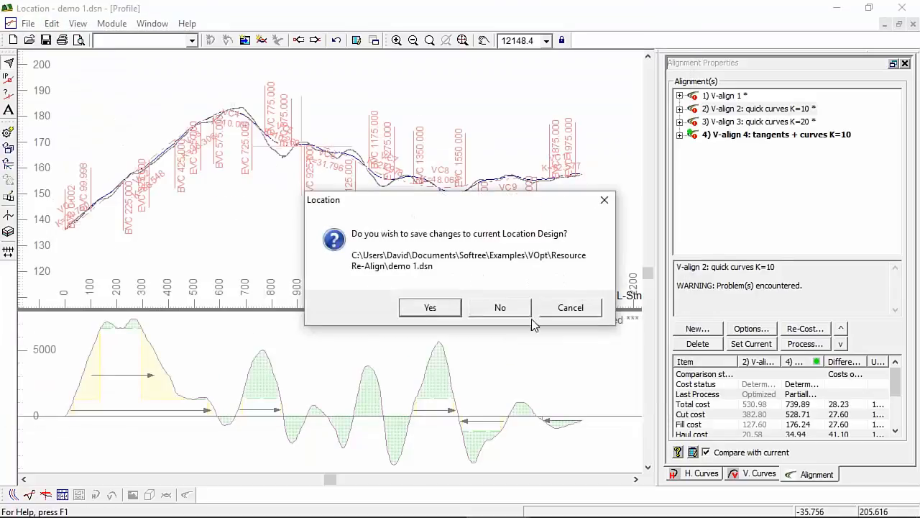
click(431, 309)
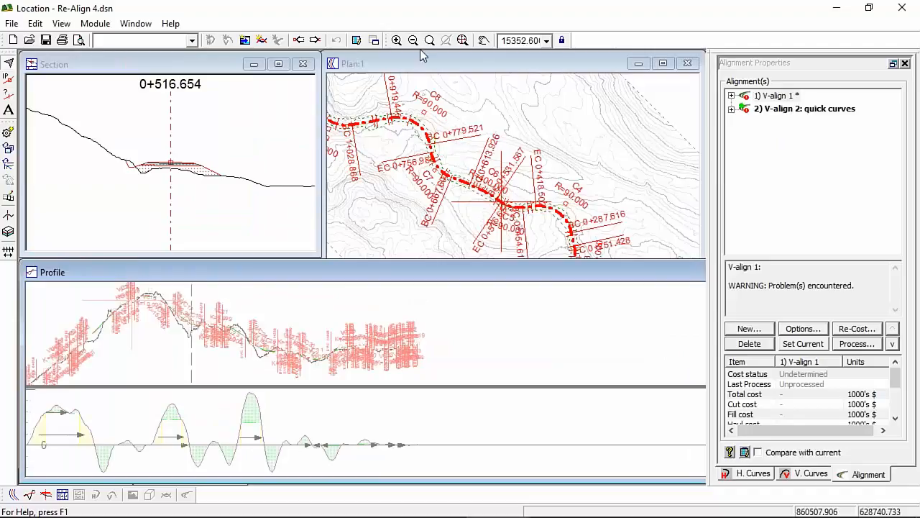
- Maximize the plan window and inspect the road alignment around horizontal curve C4
double_click(466, 66)
scroll(417, 277, up, 5)
scroll(417, 278, up, 1)
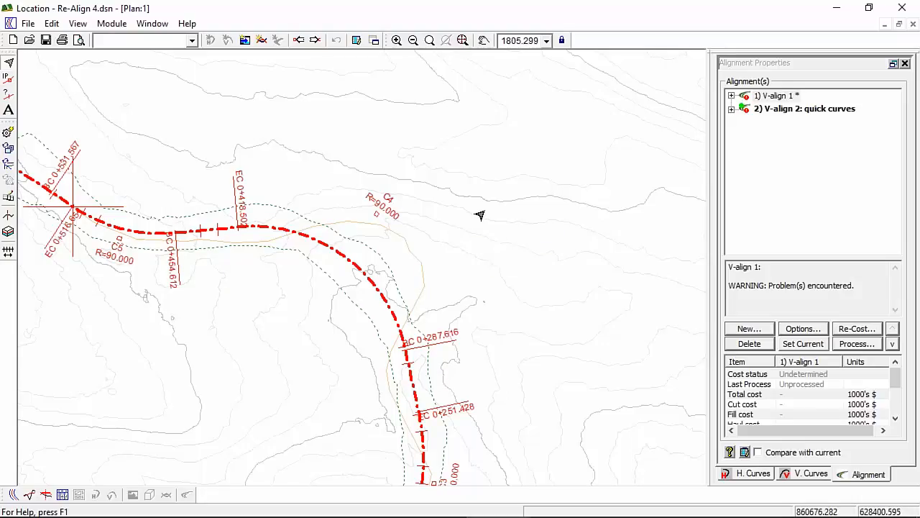
mouse_move(377, 515)
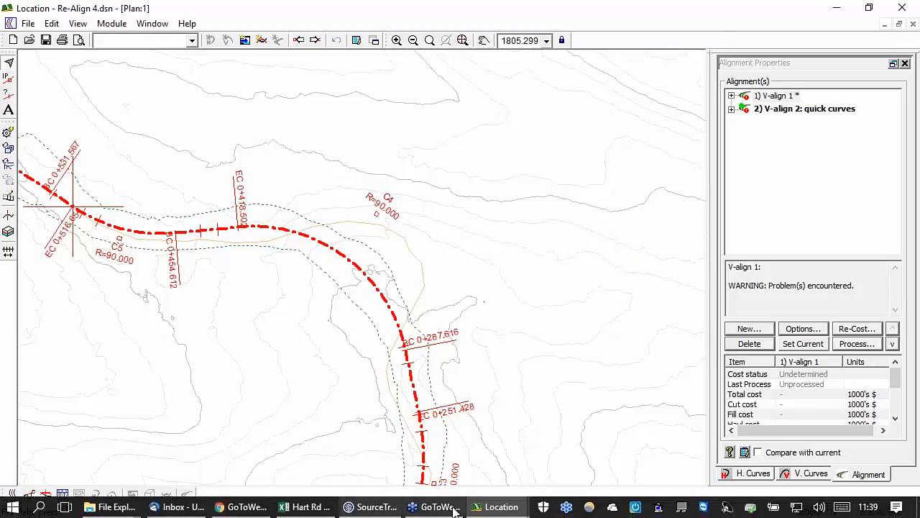
mouse_move(506, 513)
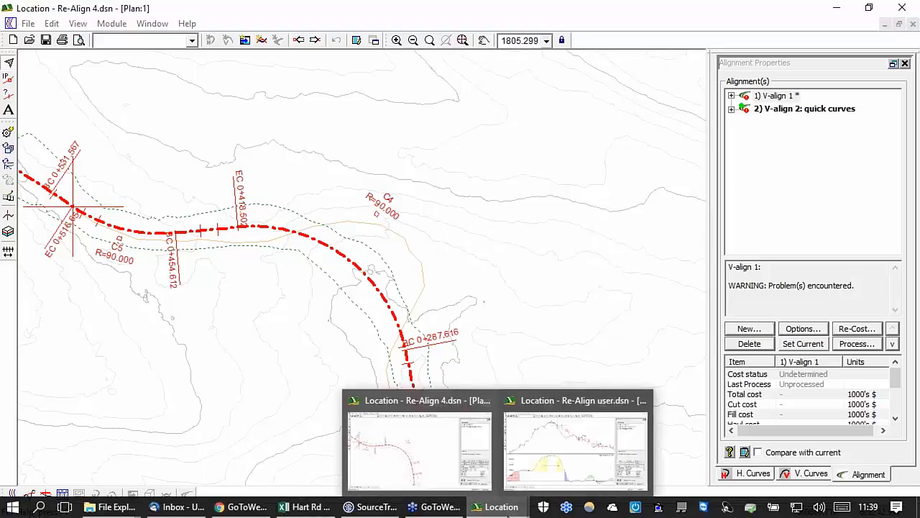
- Switch to the Re-Align user.dsn window and open demo 1.dsn there without saving the current design's changes
mouse_move(560, 406)
click(559, 406)
click(28, 23)
click(42, 56)
click(258, 132)
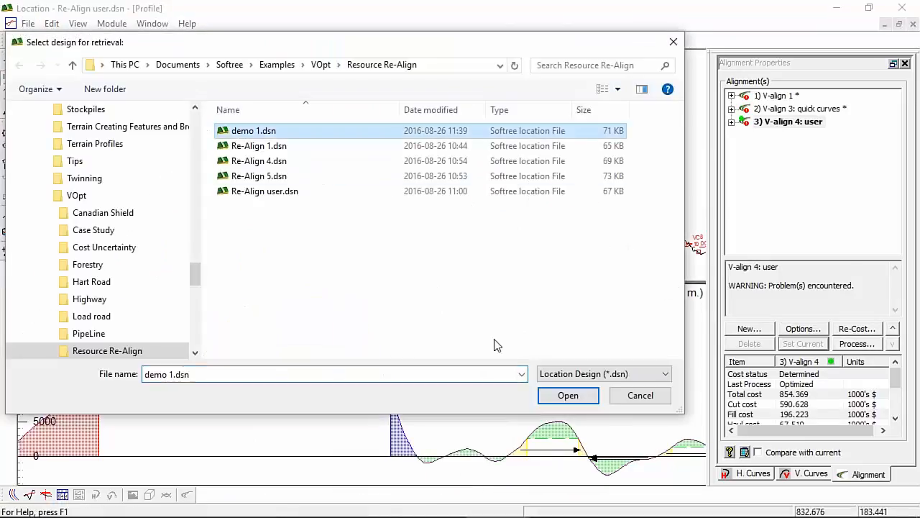
click(568, 395)
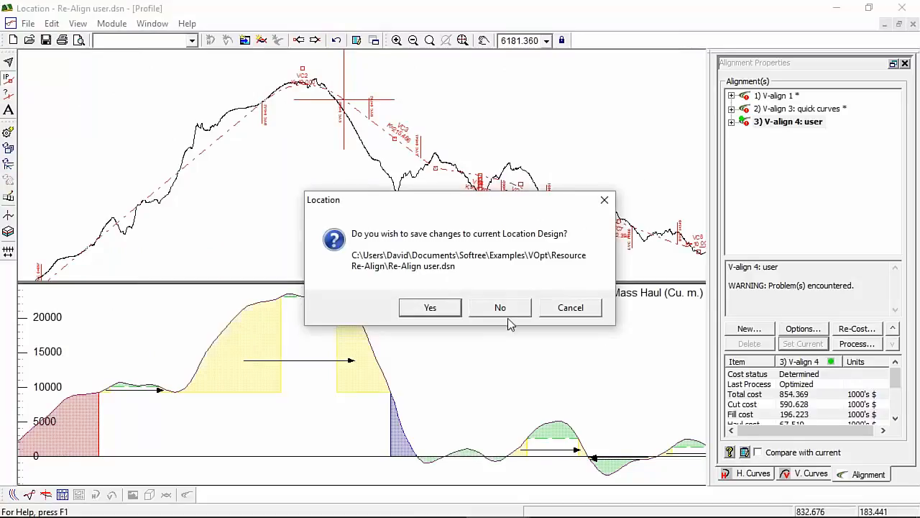
click(503, 309)
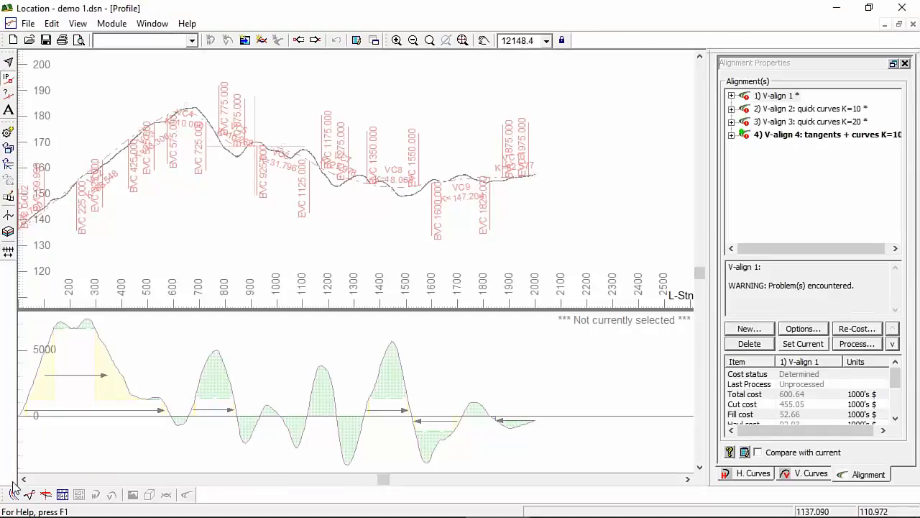
- Review demo 1.dsn in plan and section, and compare the costs of V-align 2: quick curves K=10 and V-align 4: tangents + curves K=10
click(13, 494)
scroll(469, 295, up, 4)
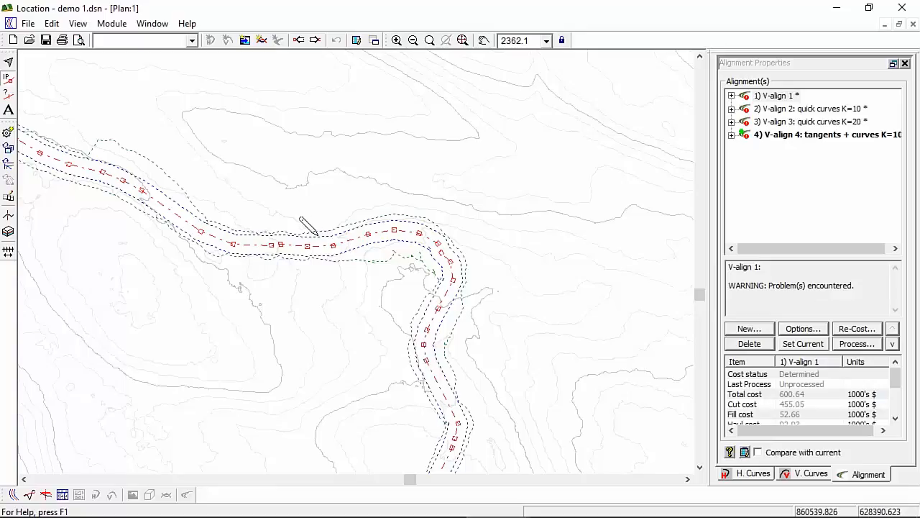
click(44, 494)
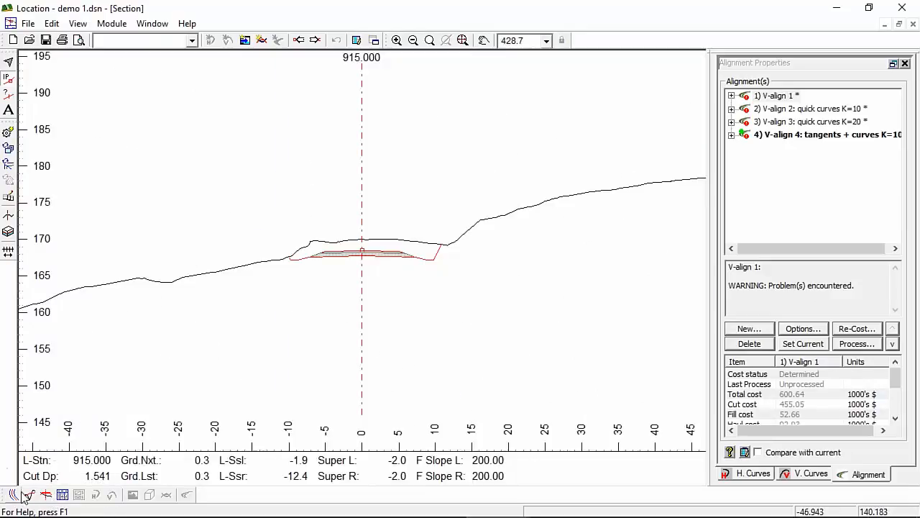
click(813, 137)
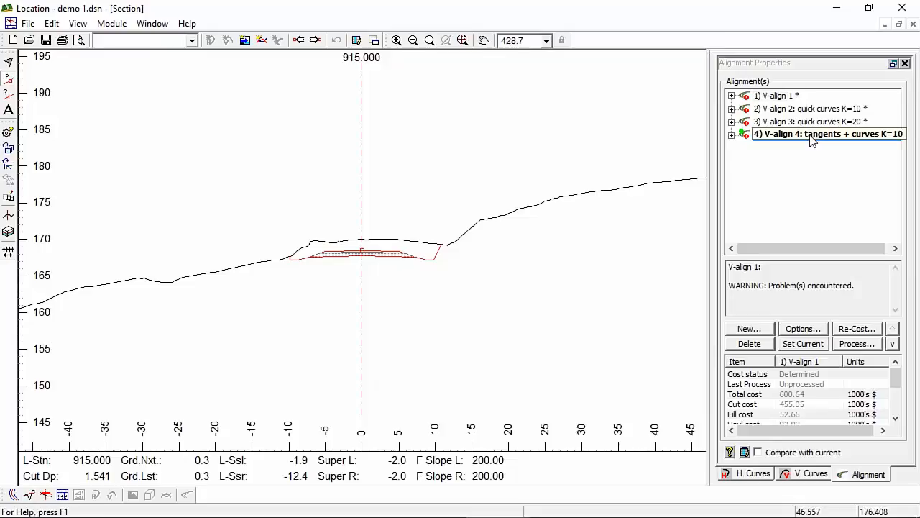
click(804, 110)
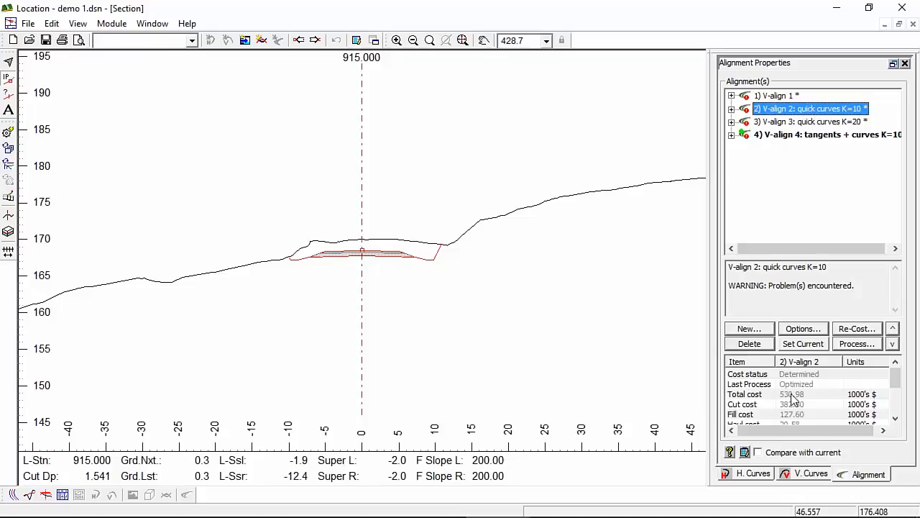
click(766, 139)
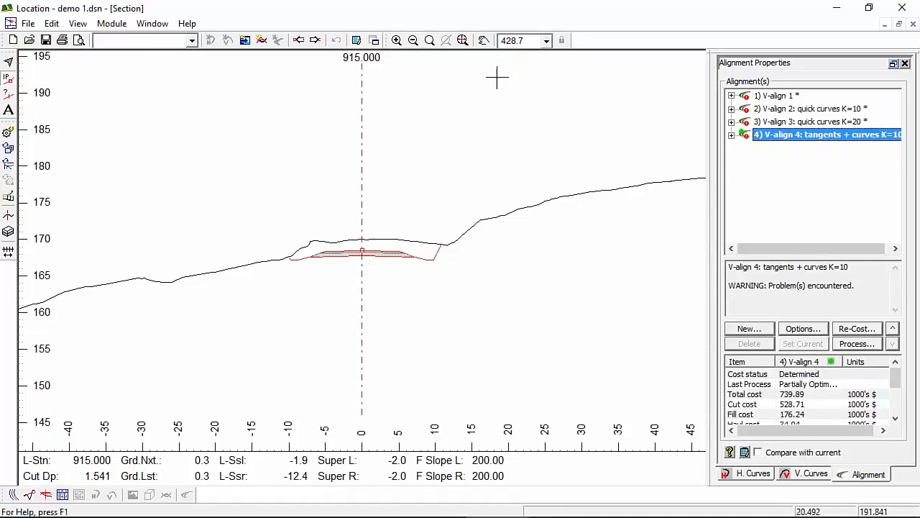
click(12, 495)
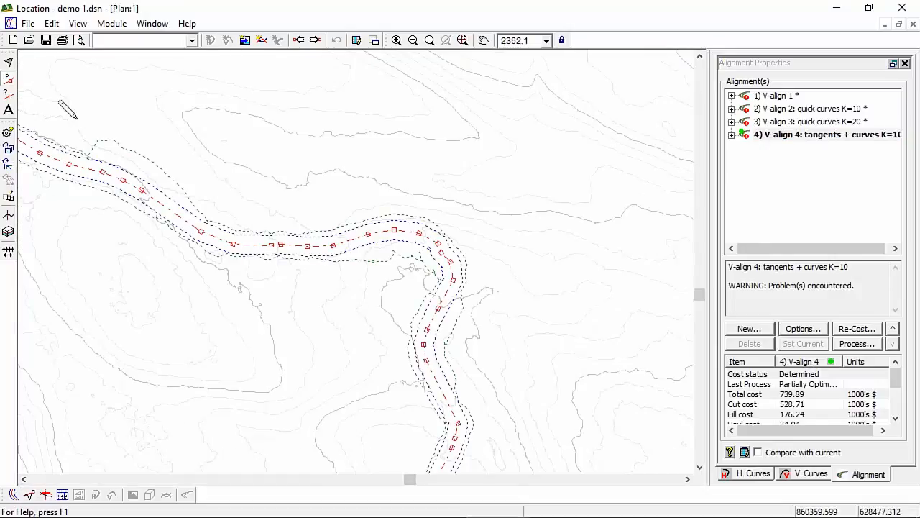
mouse_move(570, 357)
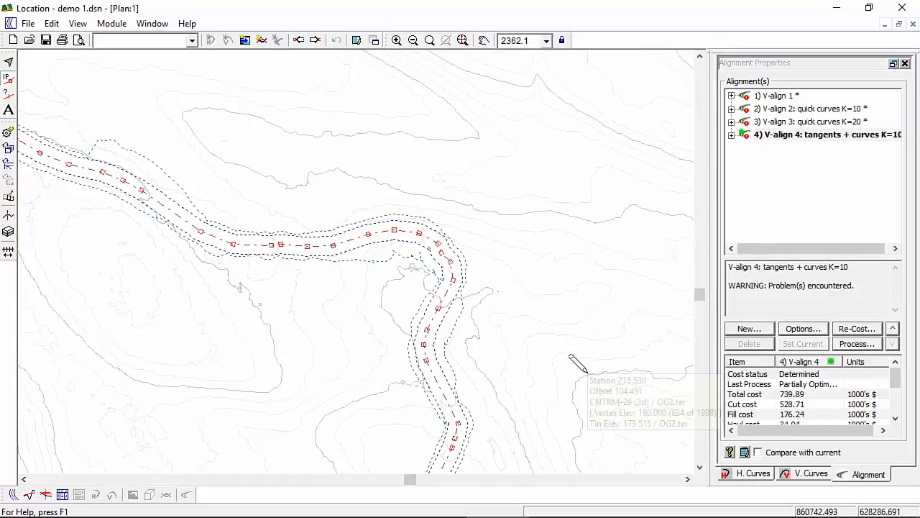
- In the Re-Align 4.dsn window, inspect the road alignment in plan and check the total cost of V-align 2: quick curves
mouse_move(624, 218)
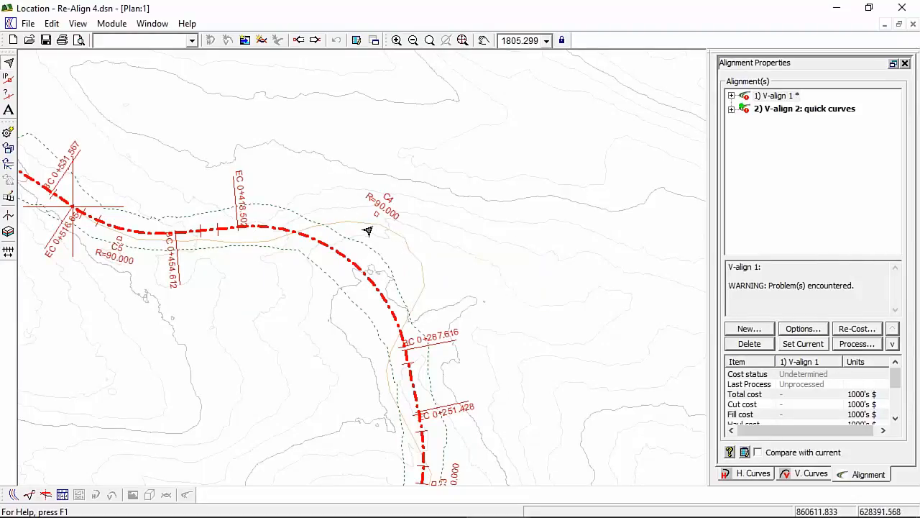
scroll(442, 280, down, 3)
scroll(438, 307, down, 1)
middle_drag(188, 184, 287, 323)
scroll(282, 328, up, 1)
scroll(494, 400, up, 1)
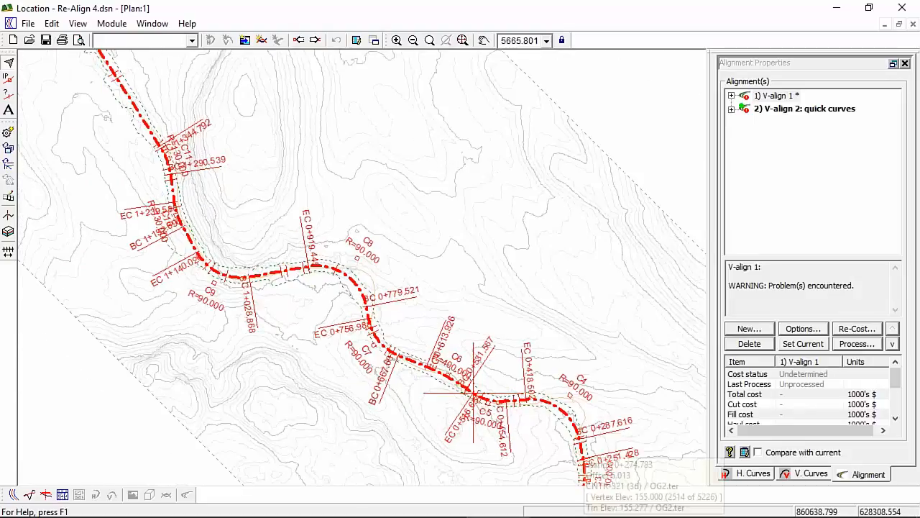
scroll(520, 322, down, 1)
scroll(512, 320, down, 1)
scroll(668, 366, up, 1)
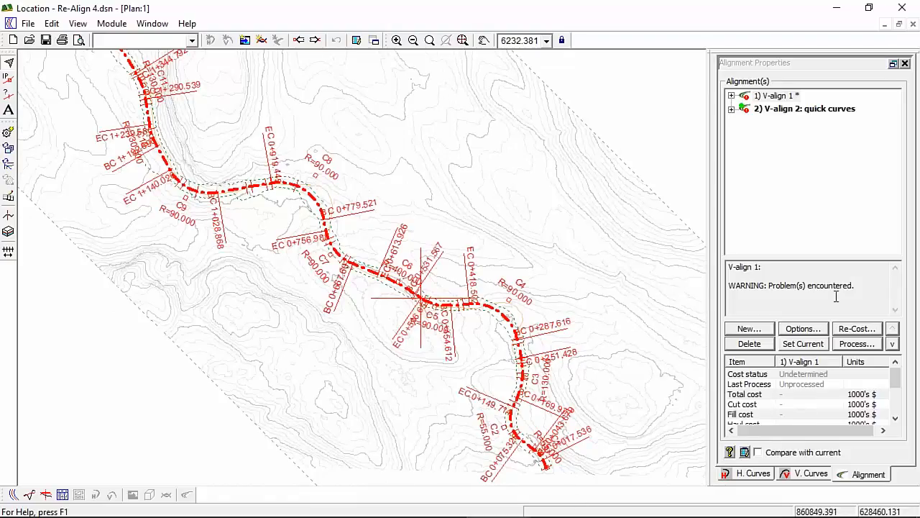
click(818, 109)
click(809, 395)
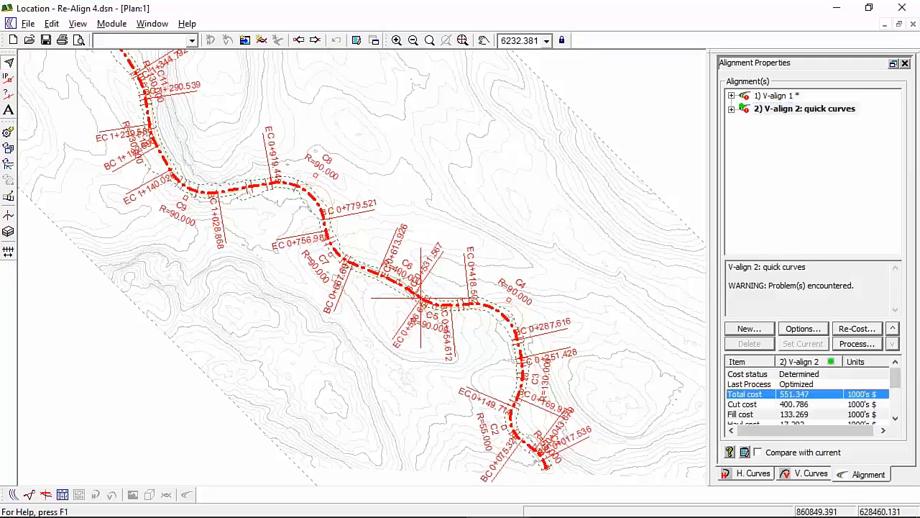
- Switch back to the demo 1.dsn window and make V-align 2: quick curves K=10 the current alignment
key(alt+Tab)
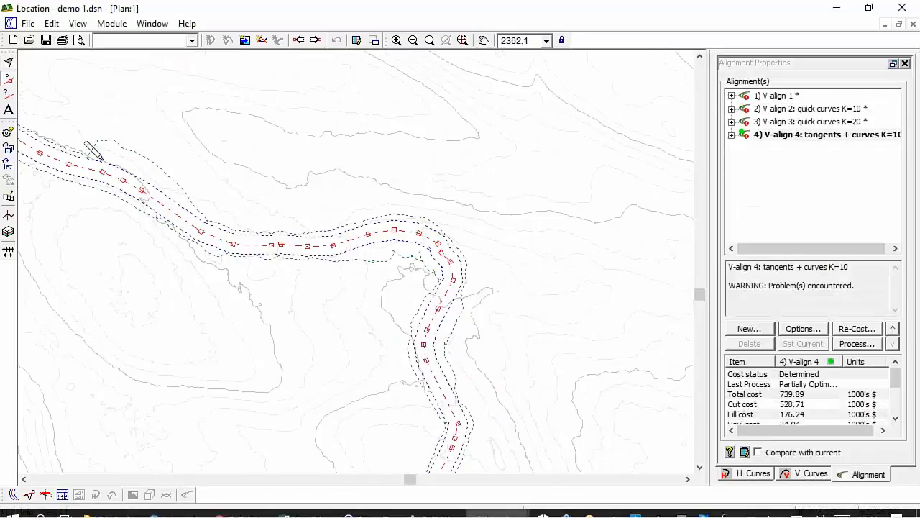
mouse_move(464, 274)
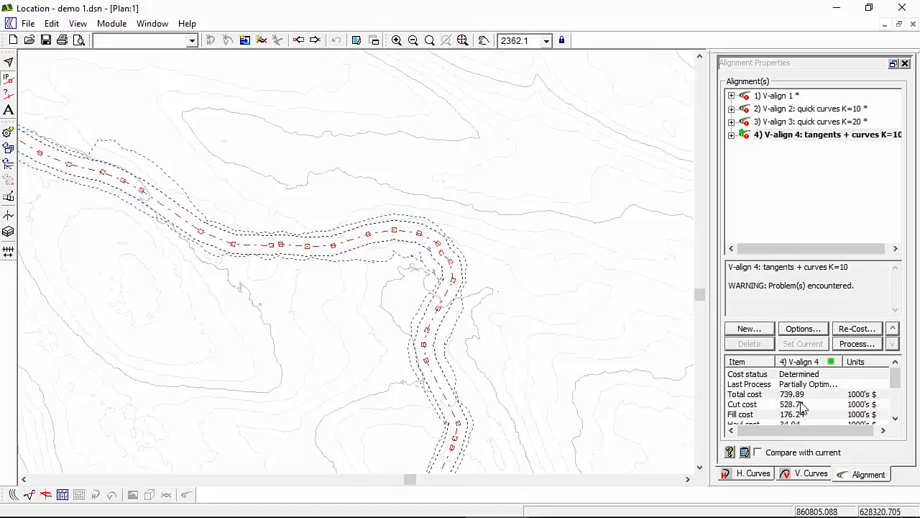
click(790, 109)
click(796, 343)
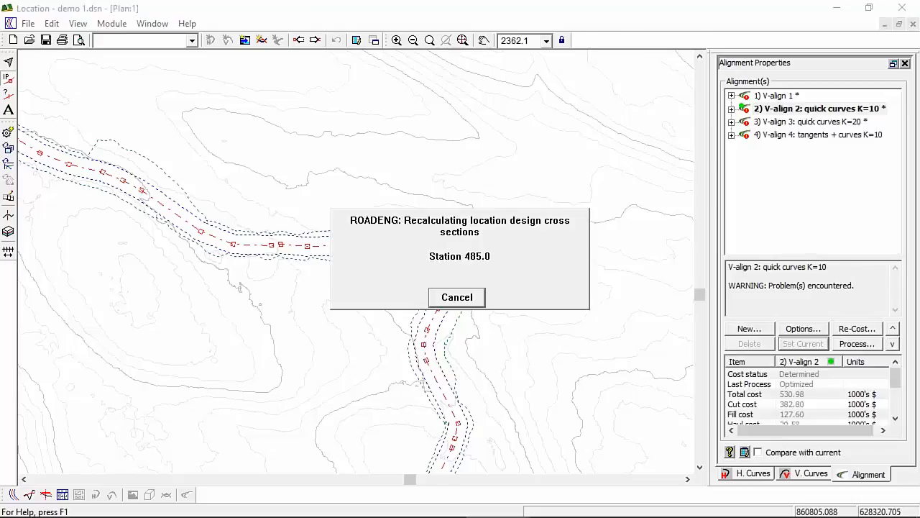
click(803, 109)
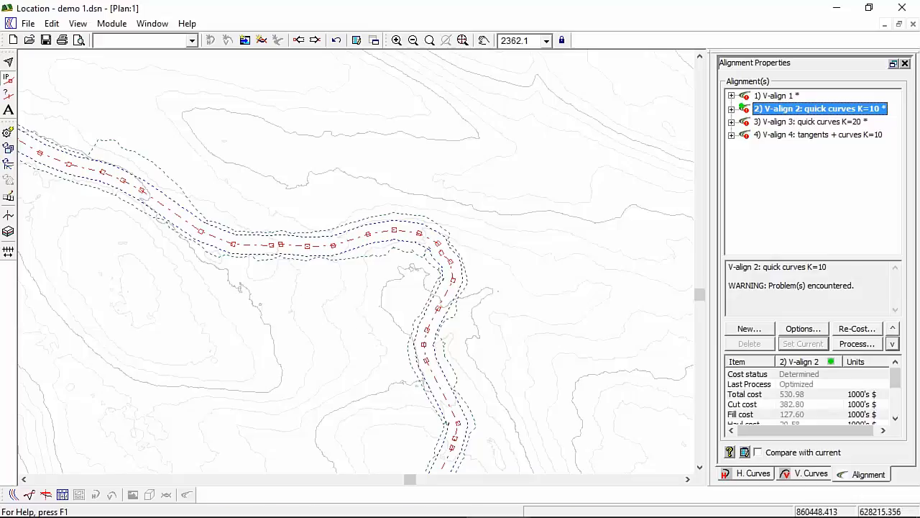
- Review the profile and mass haul diagram of V-align 2: quick curves K=10 and check its total cost
click(28, 495)
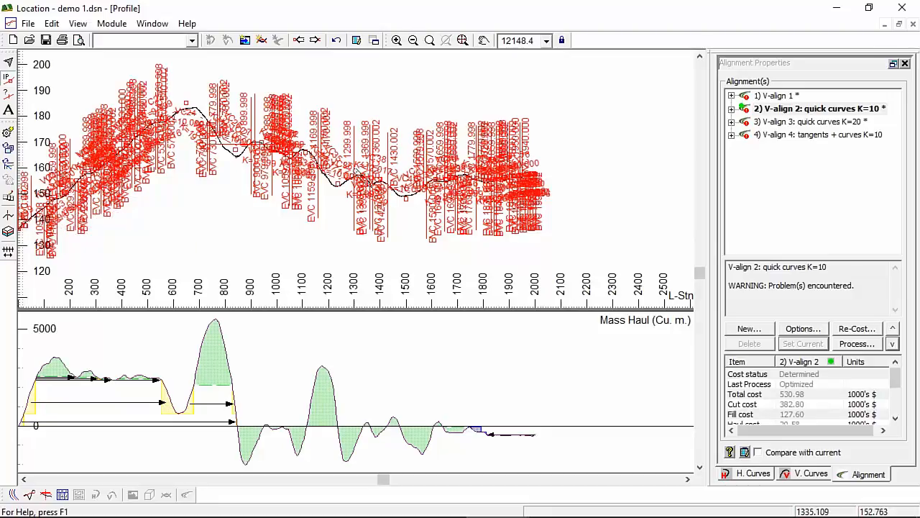
mouse_move(214, 138)
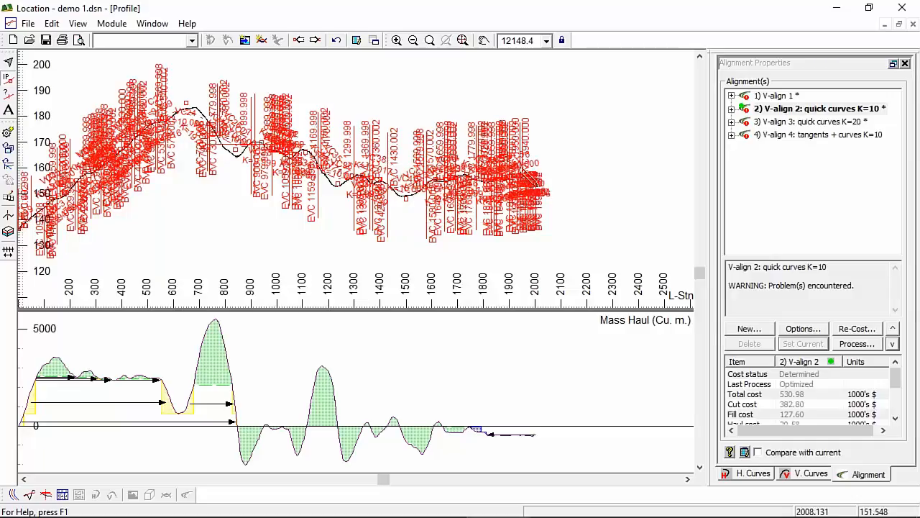
click(797, 402)
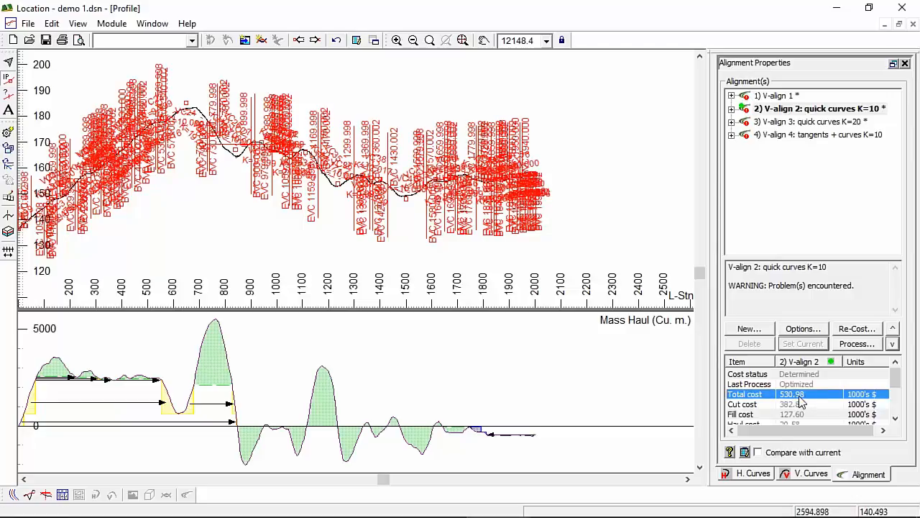
- Switch to the Re-Align 4.dsn window and review V-align 2: quick curves in profile, mass haul, cost and plan
mouse_move(495, 514)
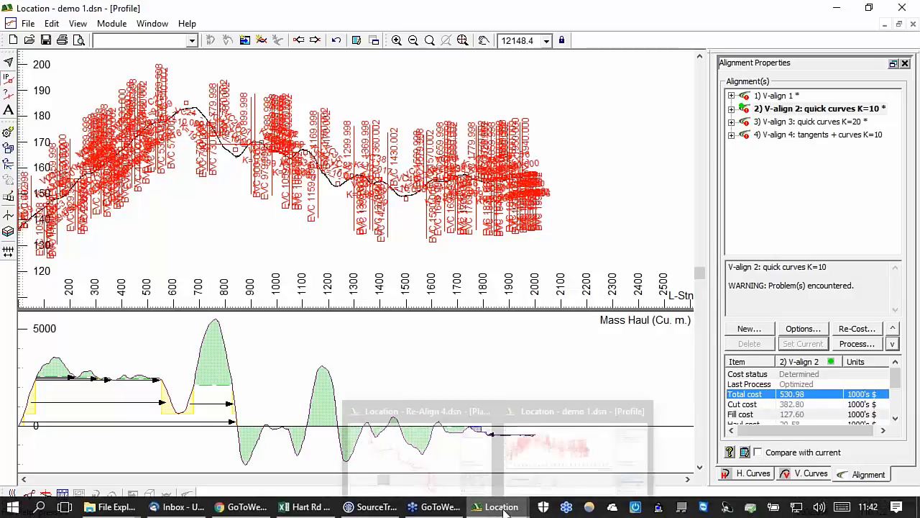
click(419, 445)
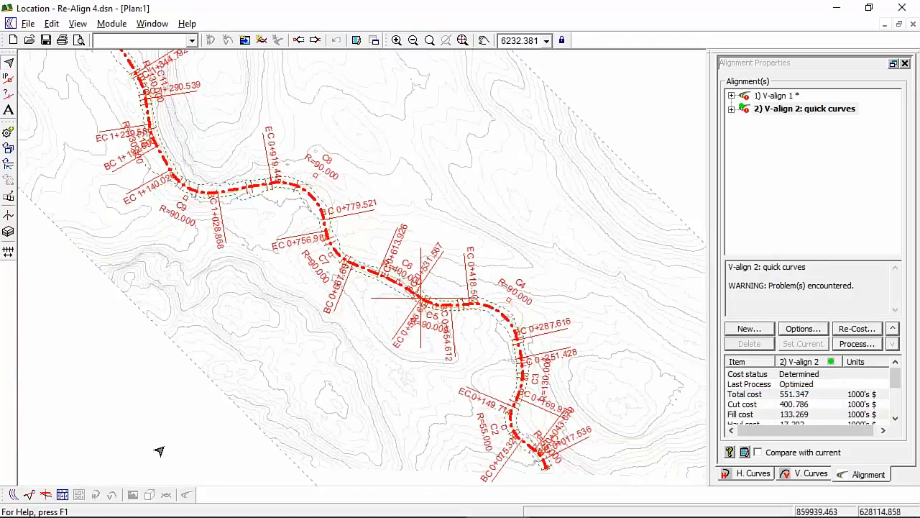
click(46, 495)
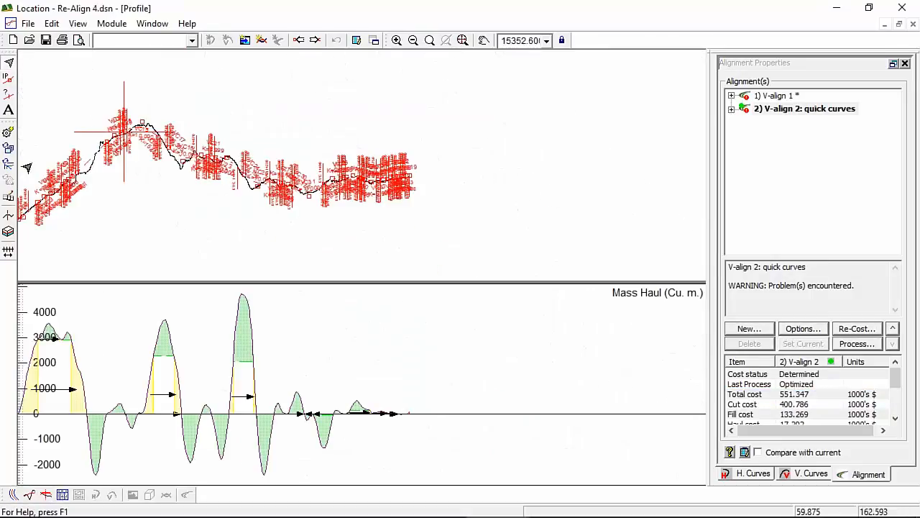
click(789, 112)
click(789, 110)
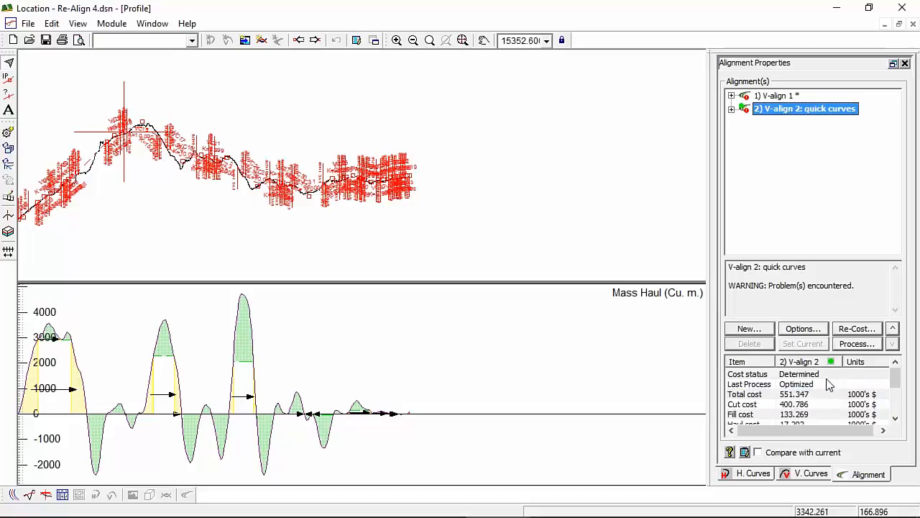
click(13, 495)
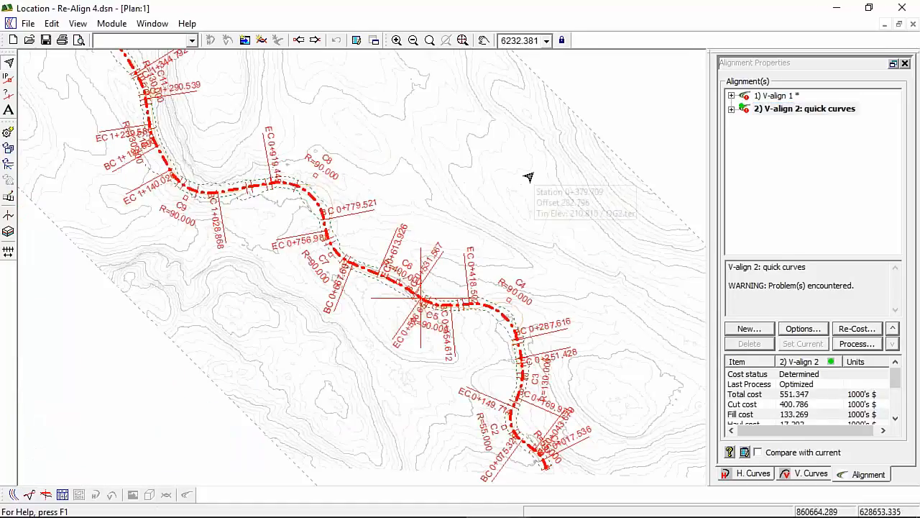
middle_drag(566, 288, 595, 252)
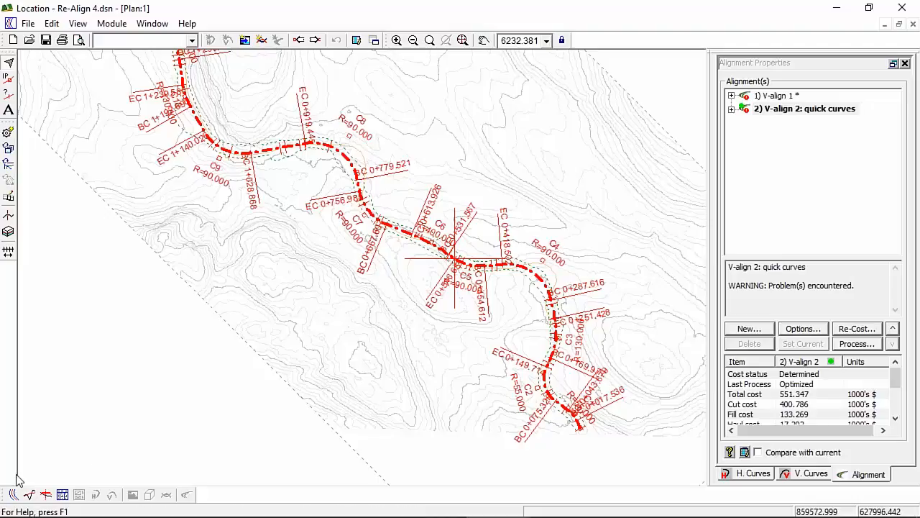
- Examine the Re-Align 4.dsn profile and mass haul diagram closely around vertical curve VC23 and the descent after it
click(28, 495)
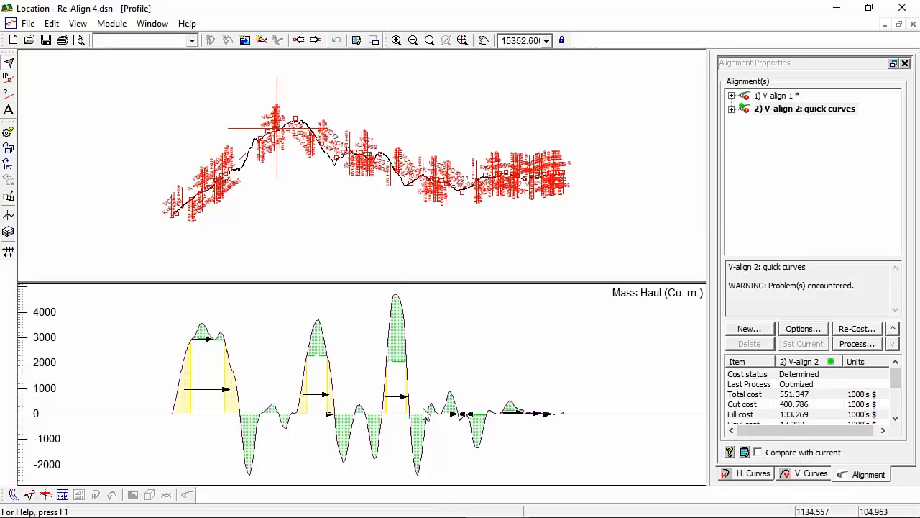
scroll(384, 178, up, 2)
scroll(384, 179, up, 1)
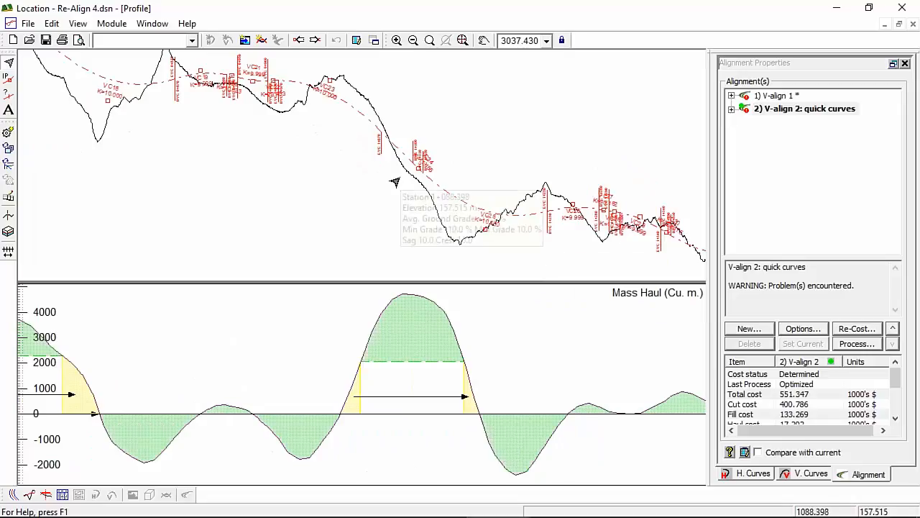
mouse_move(338, 106)
mouse_move(461, 210)
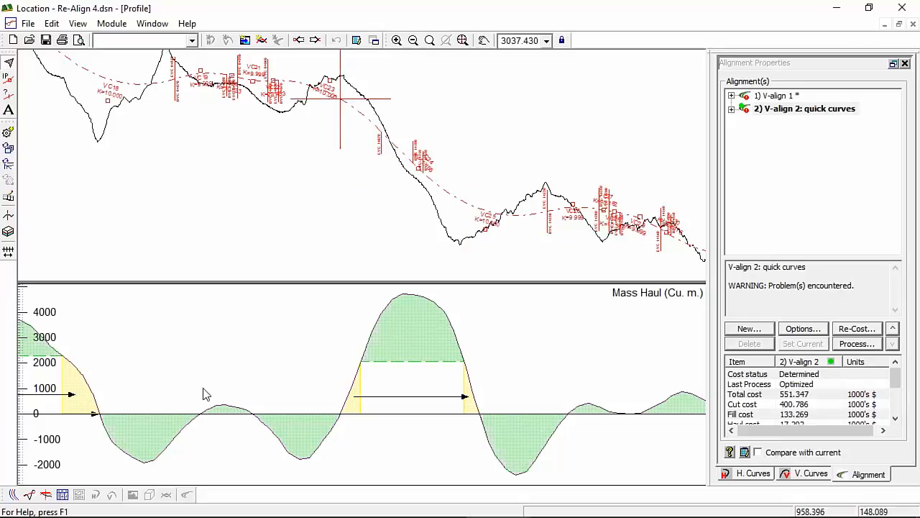
- Inspect the design cross sections at stations 1+030 and 1+150, picking the second station in the profile
click(46, 495)
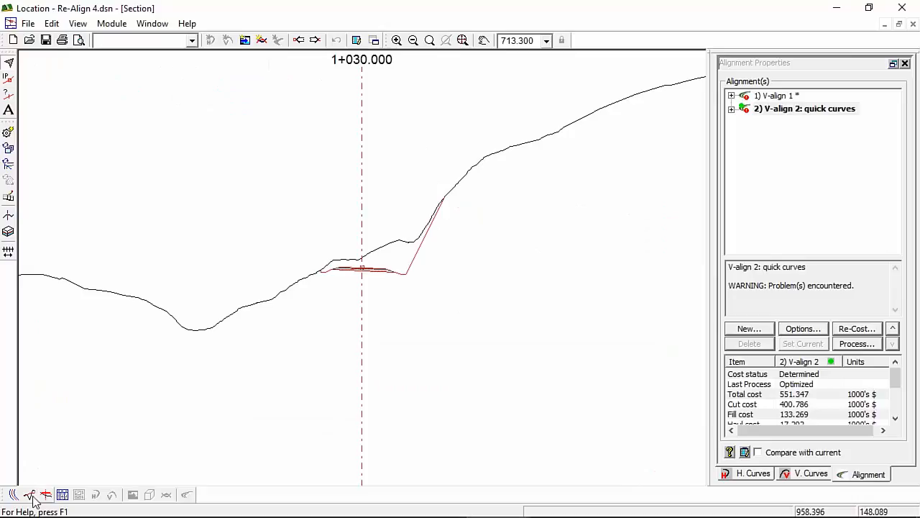
click(29, 494)
click(463, 204)
click(45, 495)
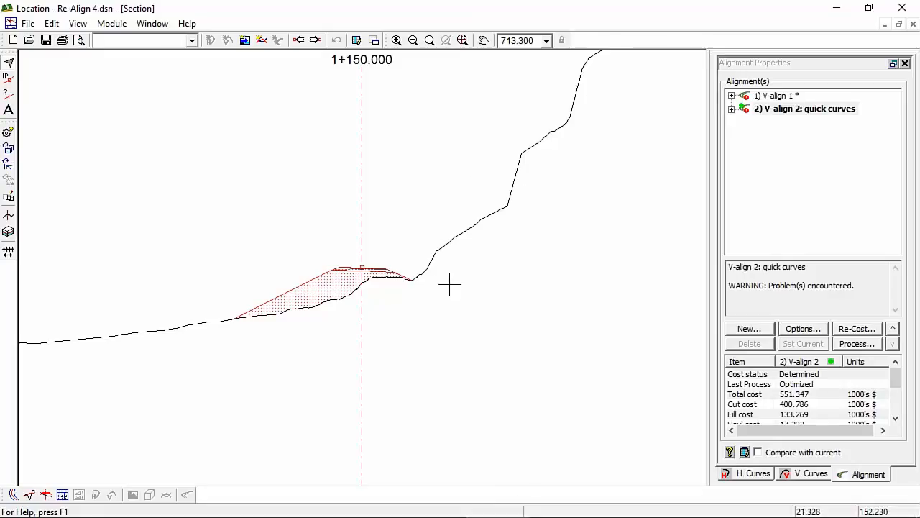
- Return through the profile to the plan and restore the tiled layout showing the section, profile and plan together
click(30, 495)
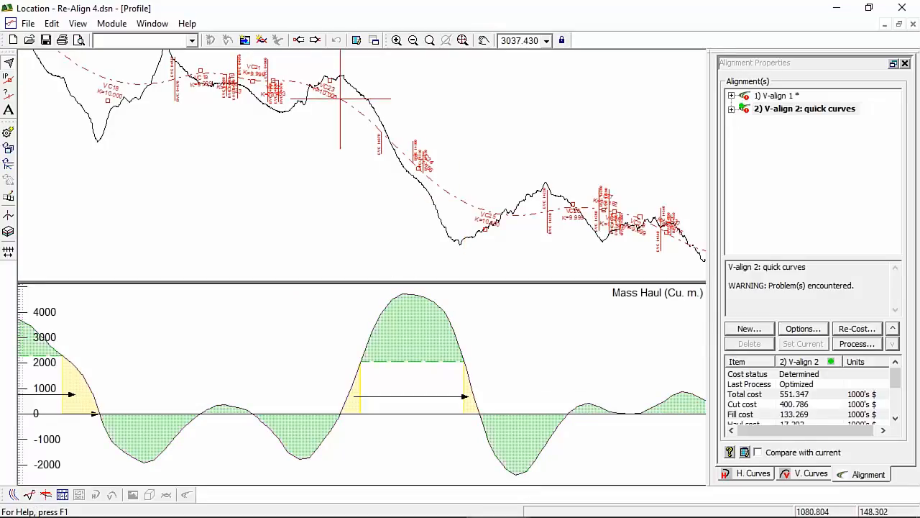
click(15, 495)
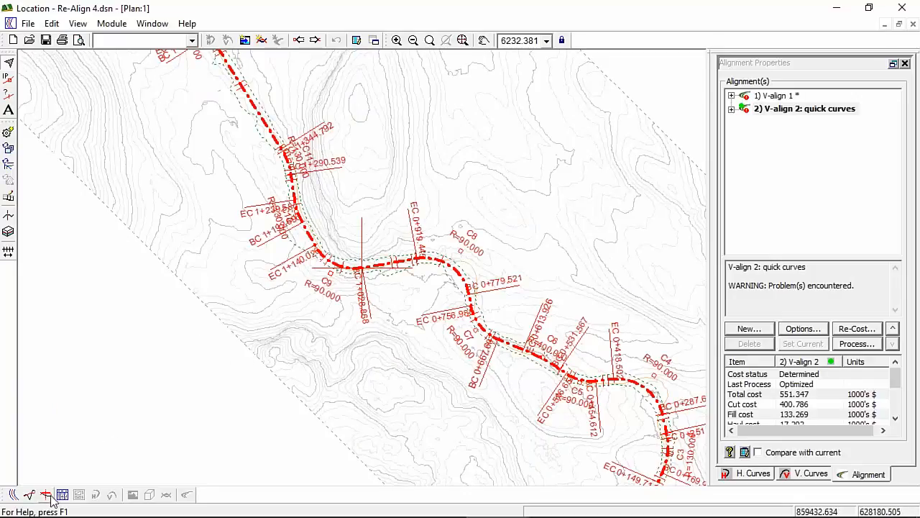
click(899, 24)
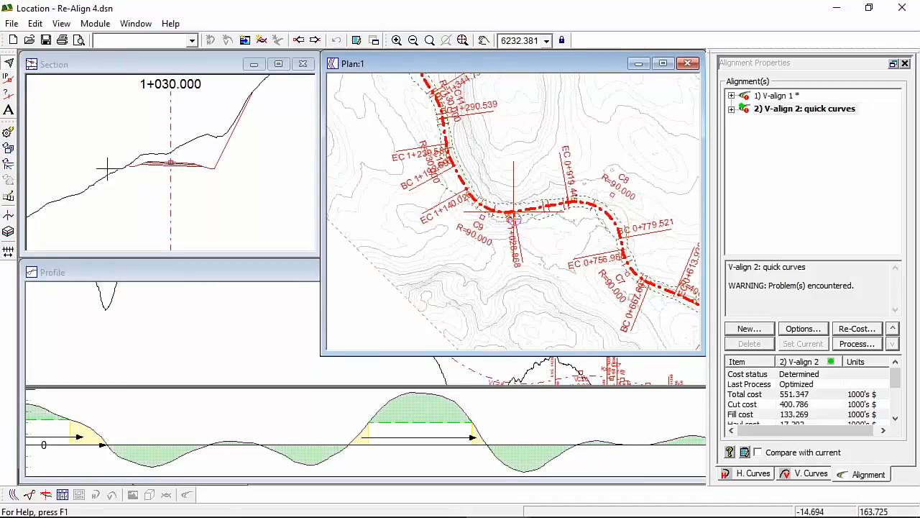
- Move the plan intersection point between curves C8 and C9 slightly off the previous line, accepting removal of the vertical curve that no longer fits
scroll(496, 213, up, 1)
scroll(495, 213, up, 4)
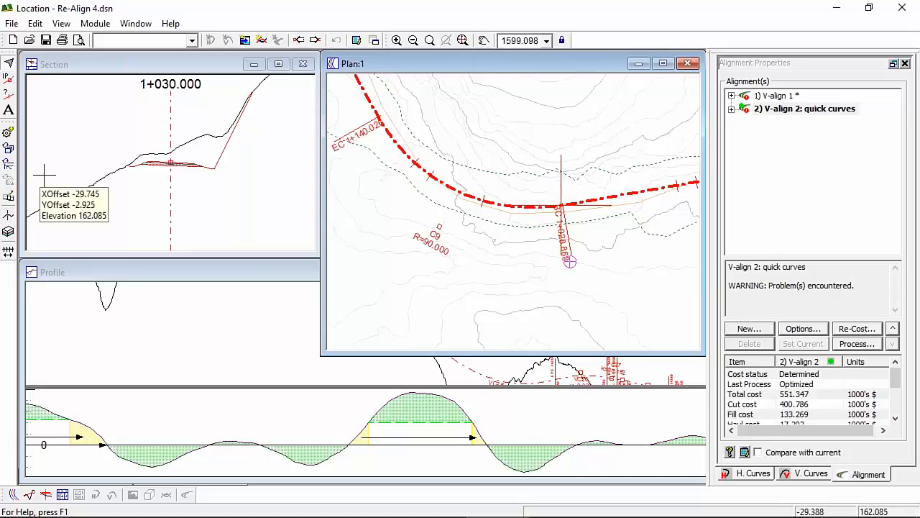
scroll(613, 209, down, 6)
middle_drag(614, 211, 562, 192)
scroll(506, 206, up, 1)
scroll(562, 192, down, 1)
right_click(532, 156)
click(576, 177)
drag(535, 180, 532, 196)
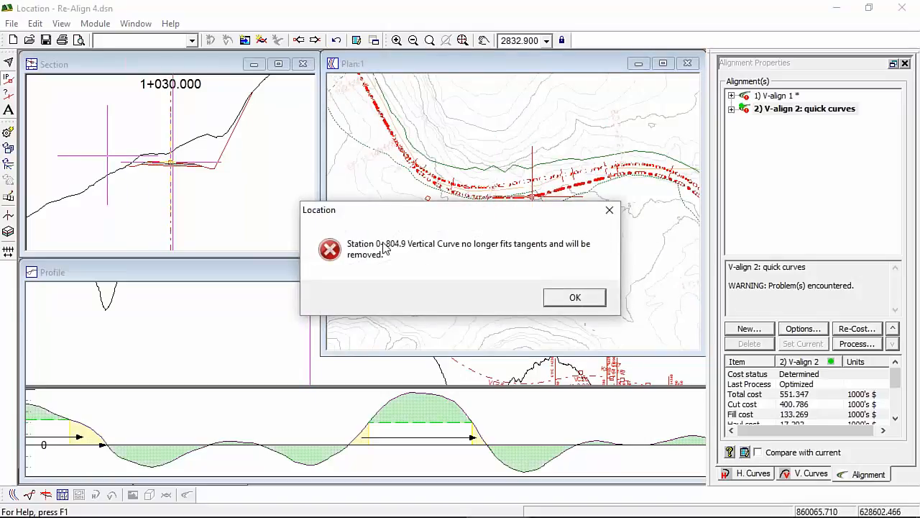
click(575, 298)
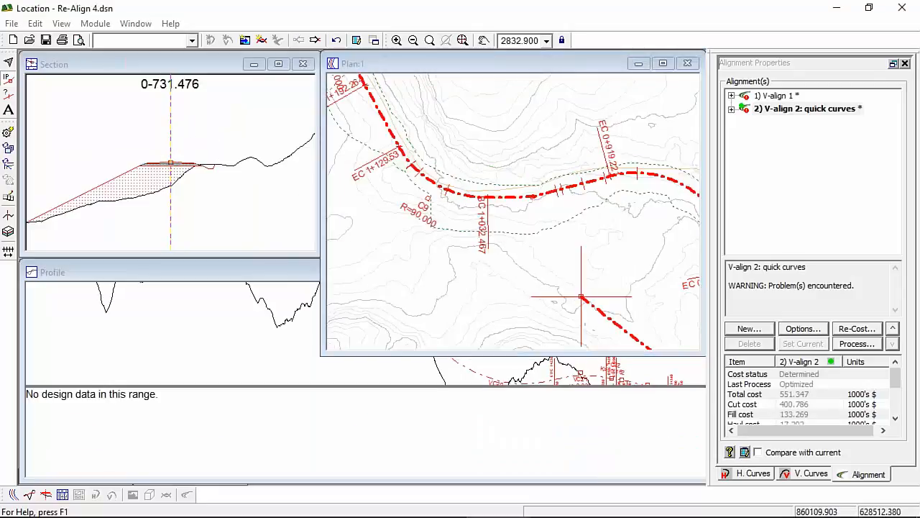
click(511, 299)
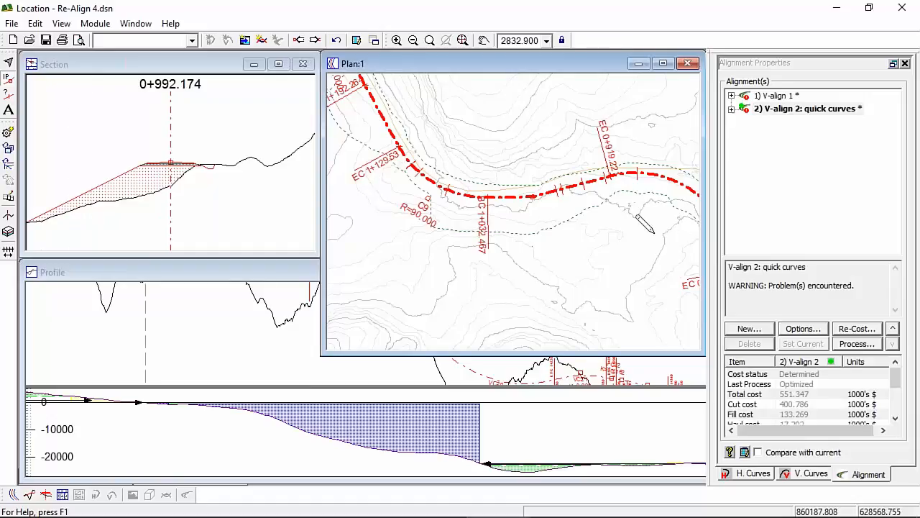
- Re-cost V-align 2: quick curves for the moved horizontal alignment and dismiss the cost log
mouse_move(534, 200)
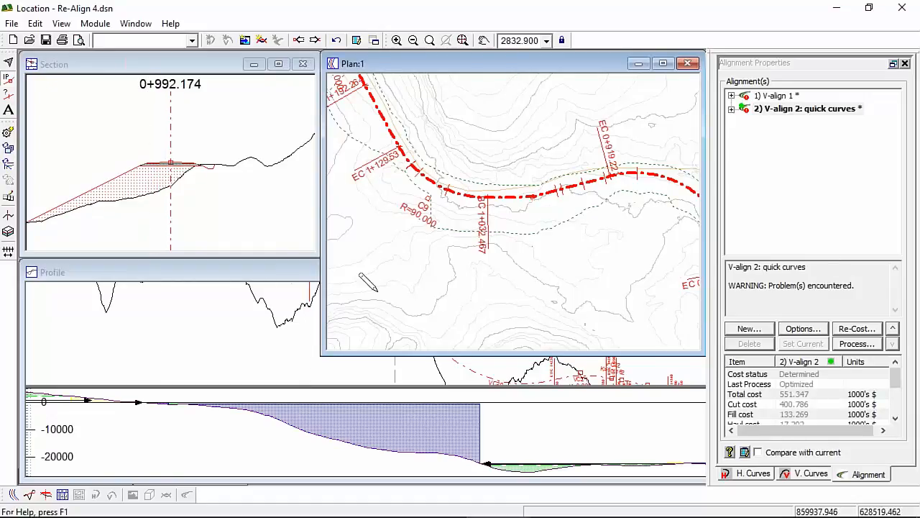
click(29, 495)
scroll(545, 343, down, 2)
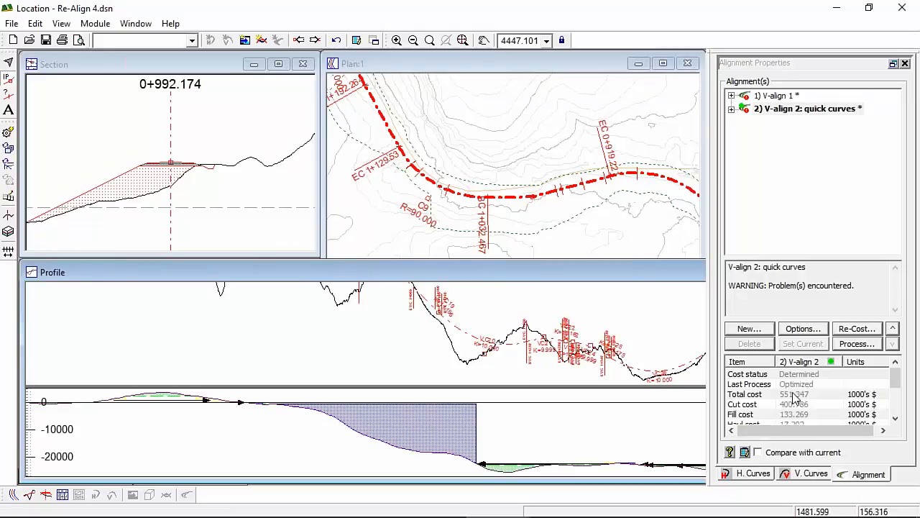
click(855, 329)
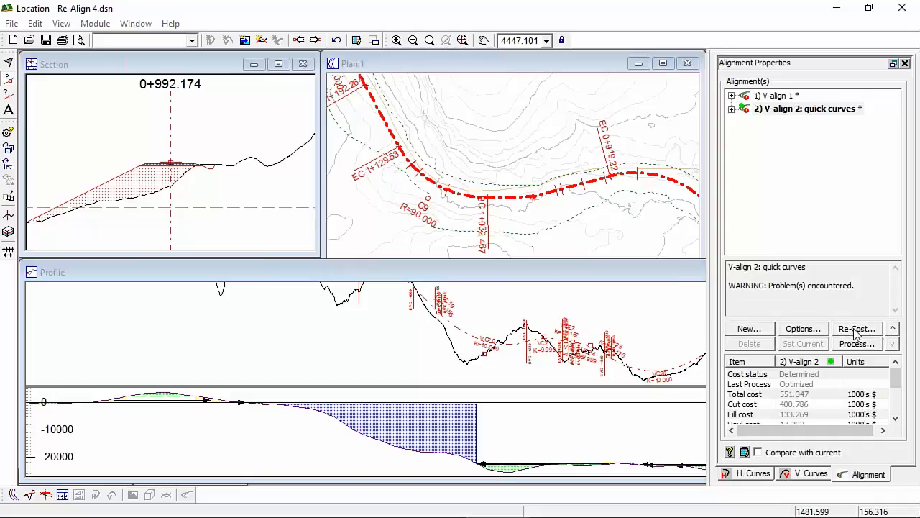
click(537, 295)
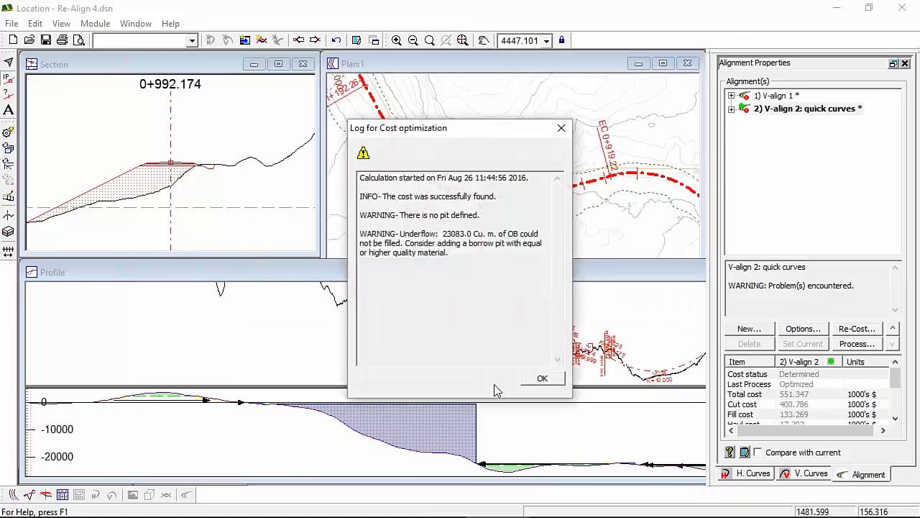
click(542, 378)
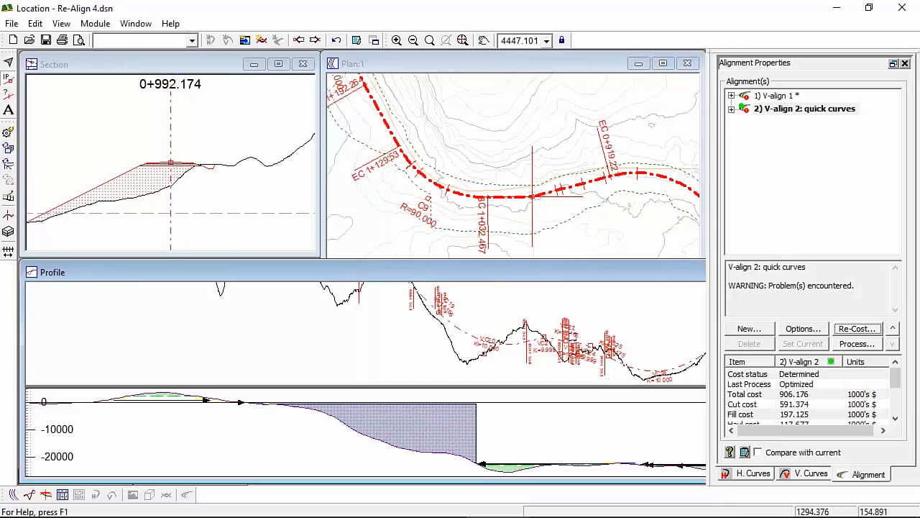
- Enable automatic re-costing after manual design changes for V-align 2 and run the re-cost again
scroll(555, 336, up, 1)
middle_drag(555, 338, 480, 345)
scroll(480, 346, up, 9)
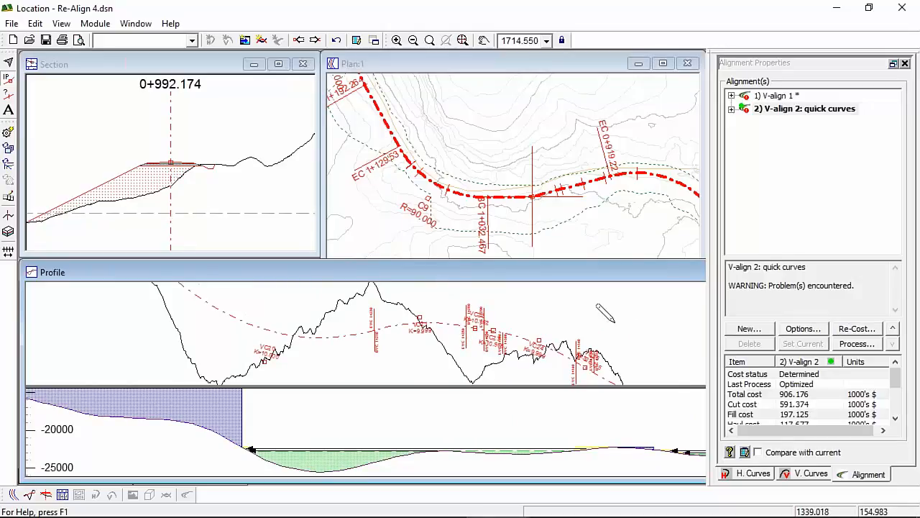
click(859, 328)
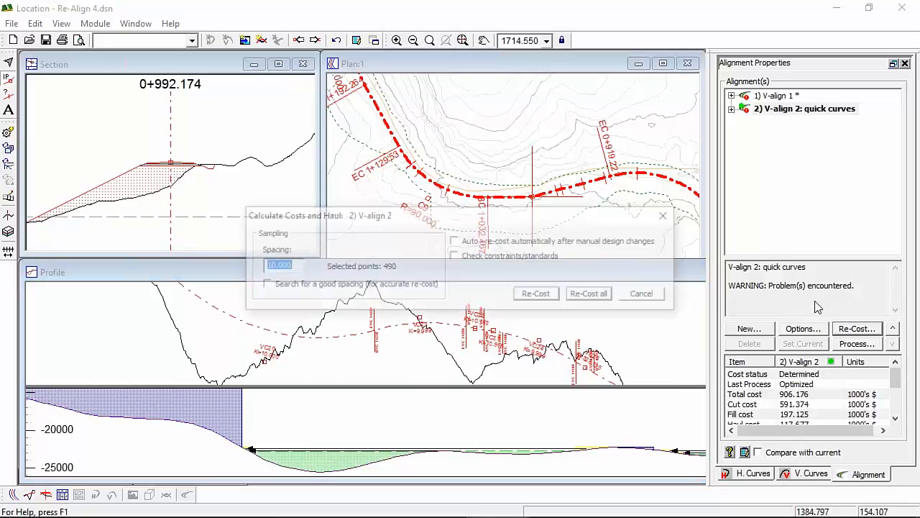
click(455, 241)
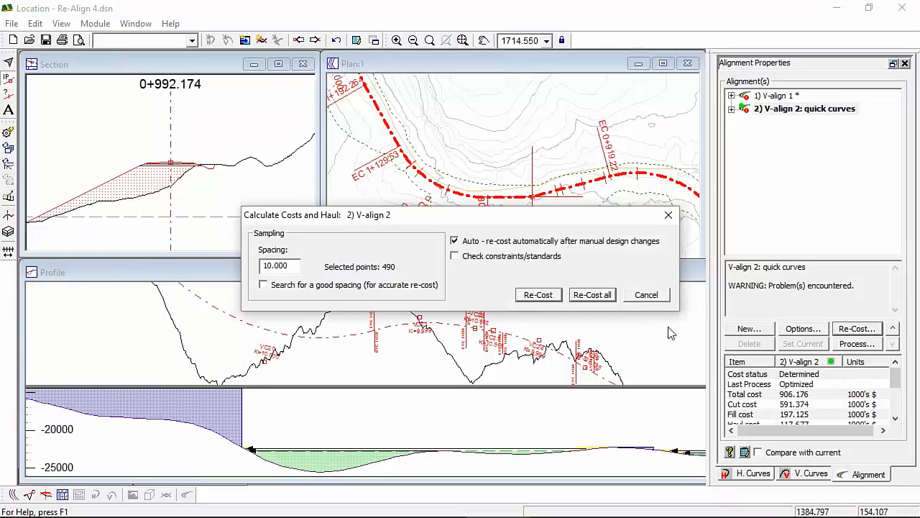
click(539, 300)
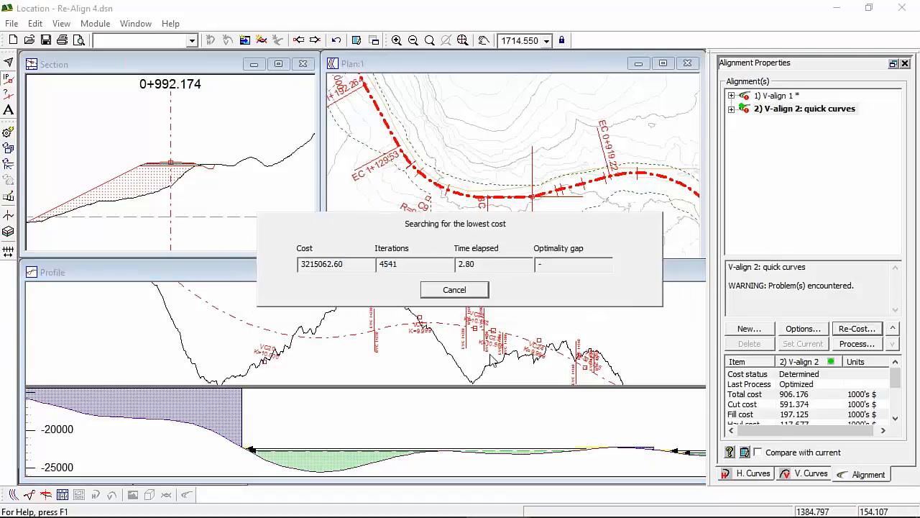
click(542, 377)
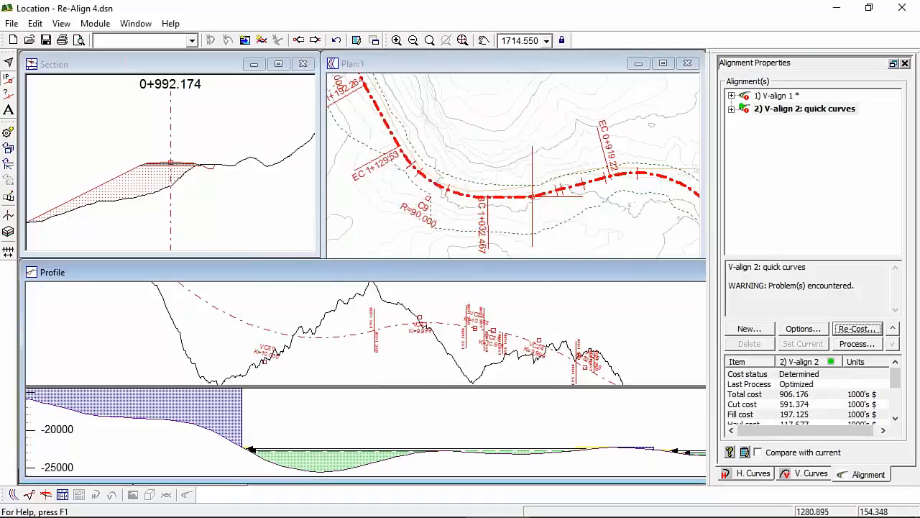
- With the Add/Edit IP tool, remove the vertical curve at the profile intersection point near station 1+280, stopping the automatic cost search
right_click(464, 324)
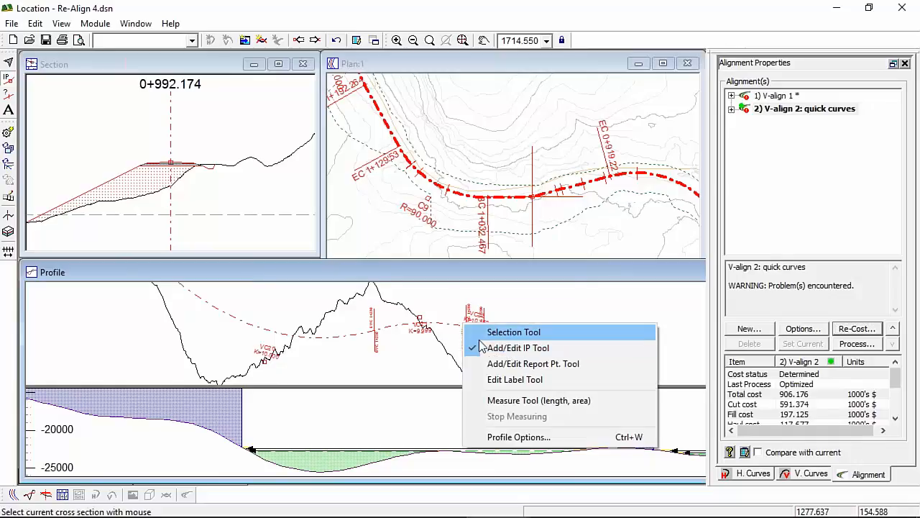
click(507, 348)
key(Delete)
key(Return)
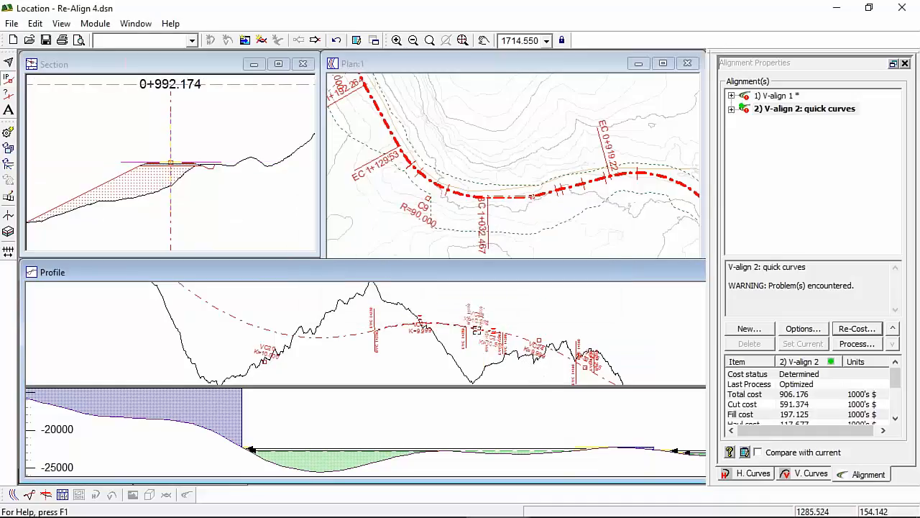
click(444, 309)
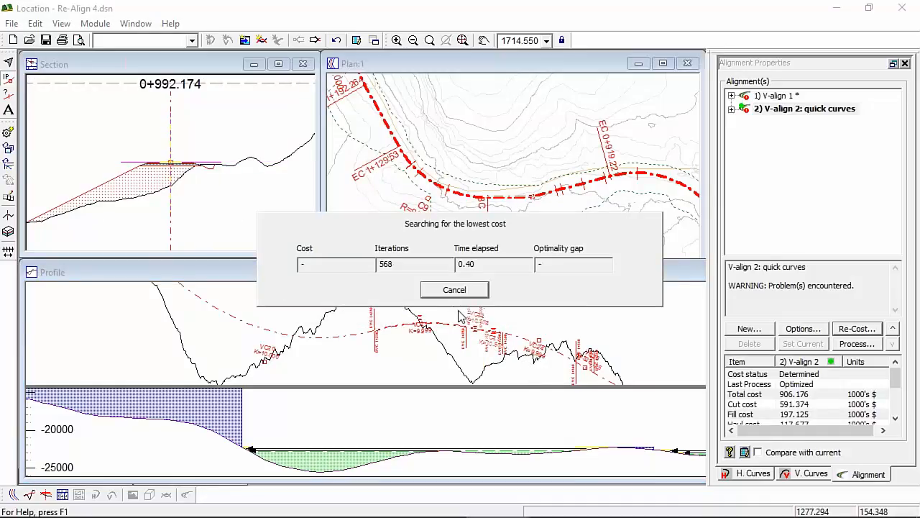
click(458, 288)
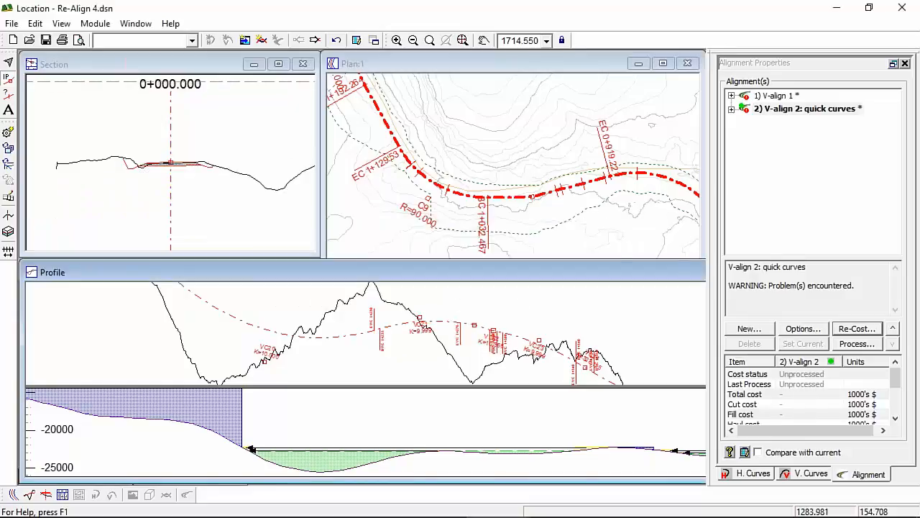
- Remove the vertical curve at the next profile intersection point along the descent and recalculate the alignment
drag(487, 330, 492, 330)
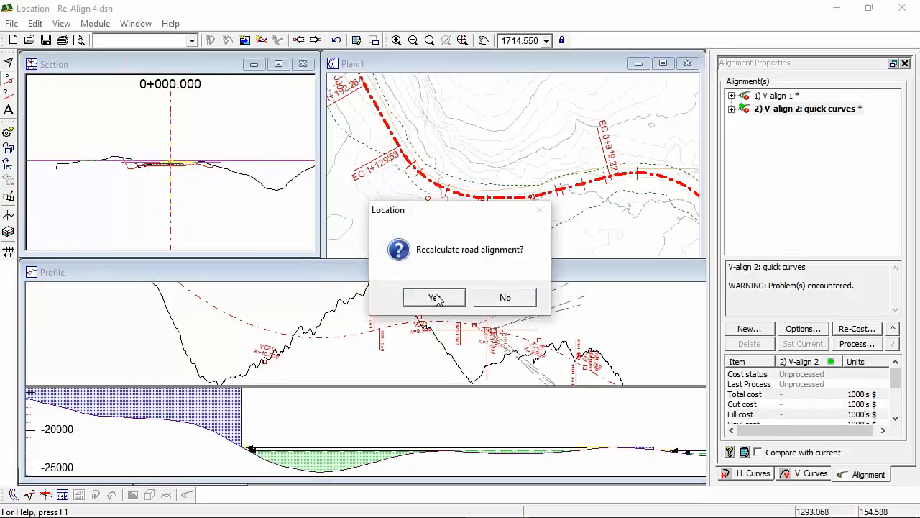
click(503, 297)
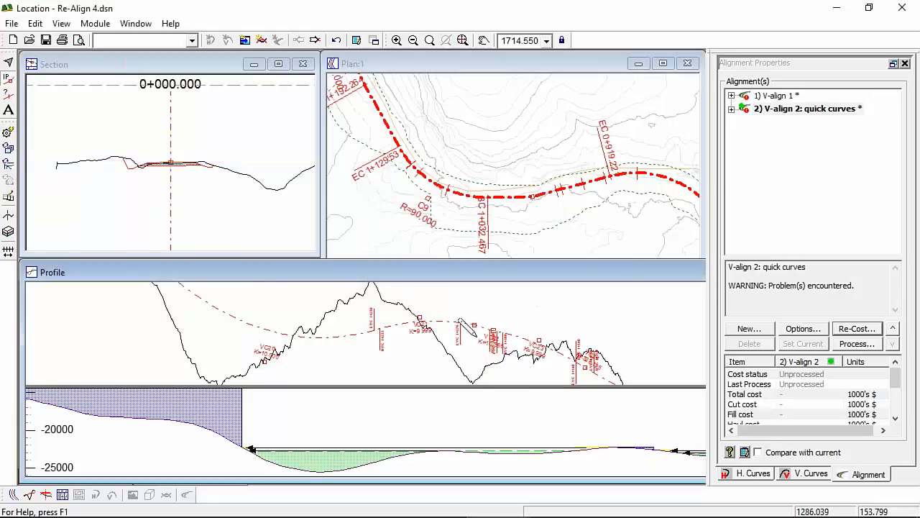
scroll(474, 320, up, 1)
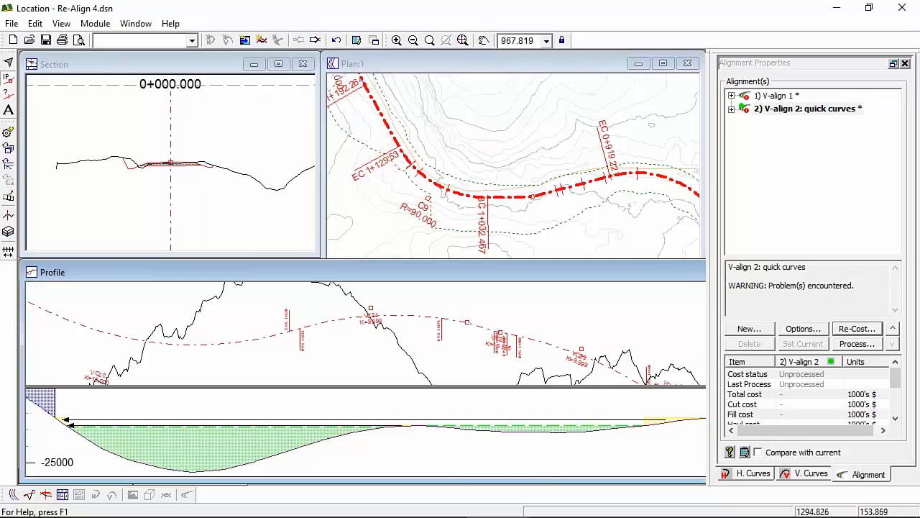
scroll(475, 325, up, 1)
scroll(468, 322, up, 5)
key(Delete)
click(450, 300)
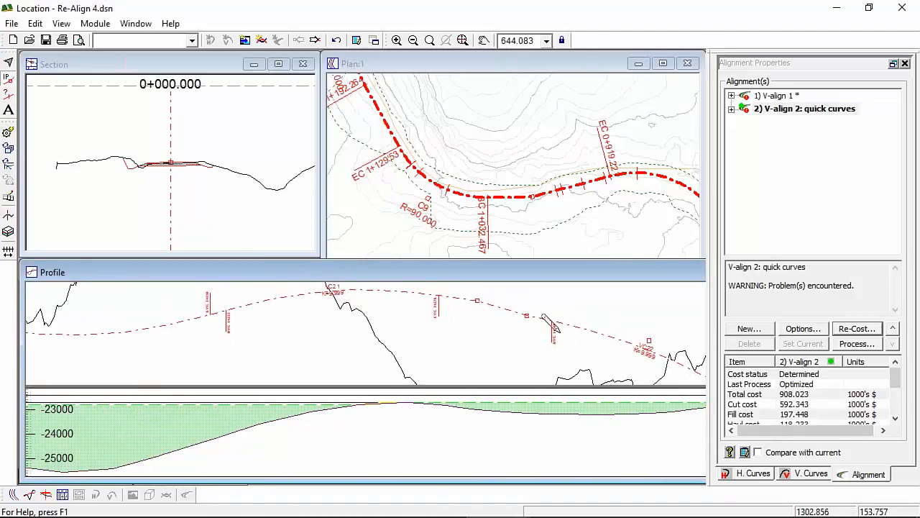
- Lower the first curveless profile intersection point slightly and move the second one forward and upward along the profile
drag(477, 300, 478, 310)
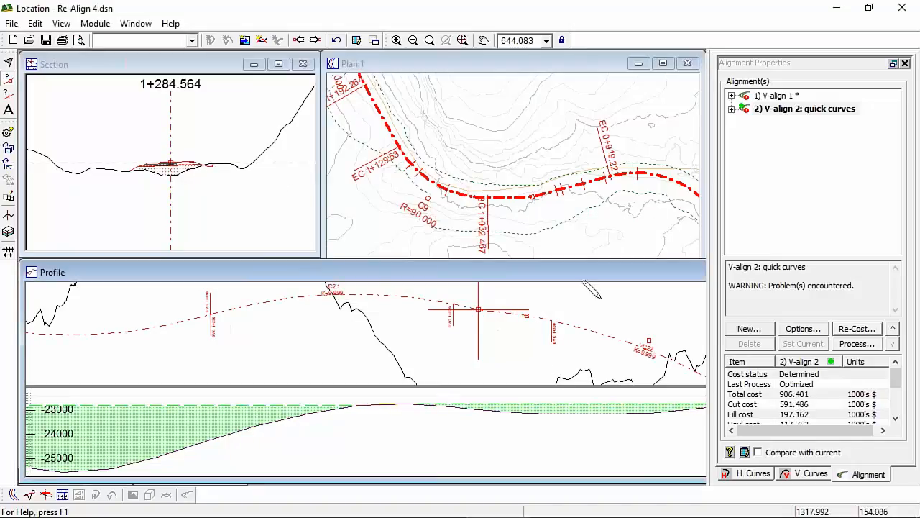
click(528, 317)
drag(528, 316, 568, 297)
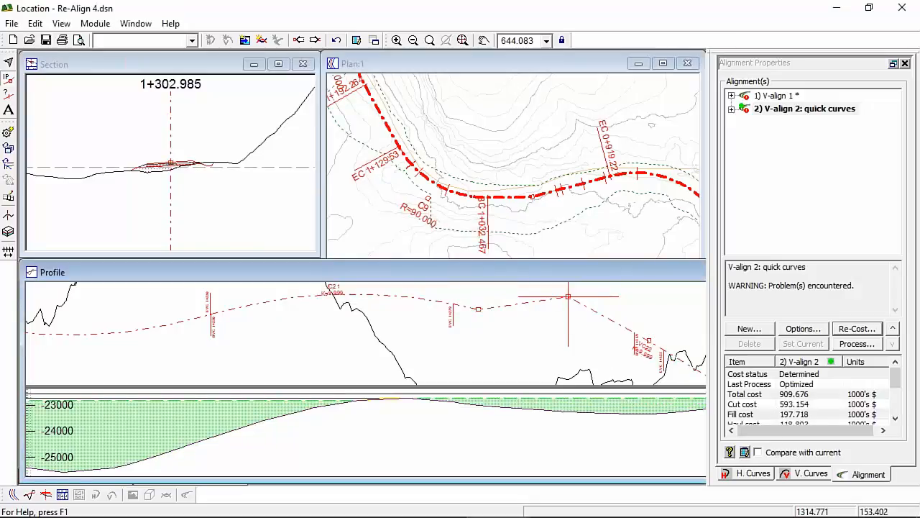
- Process V-align 2: quick curves with the Optimal Profile option, dismiss the log and select its total cost
scroll(586, 349, down, 3)
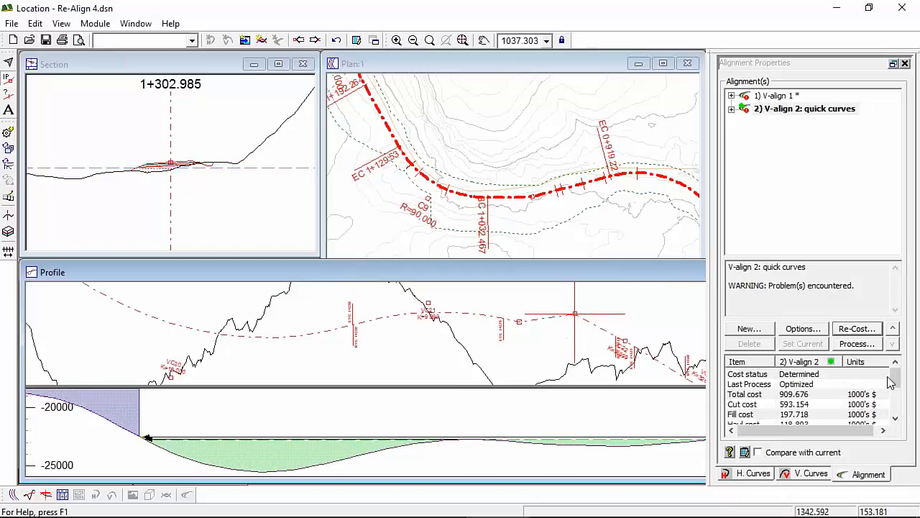
click(857, 344)
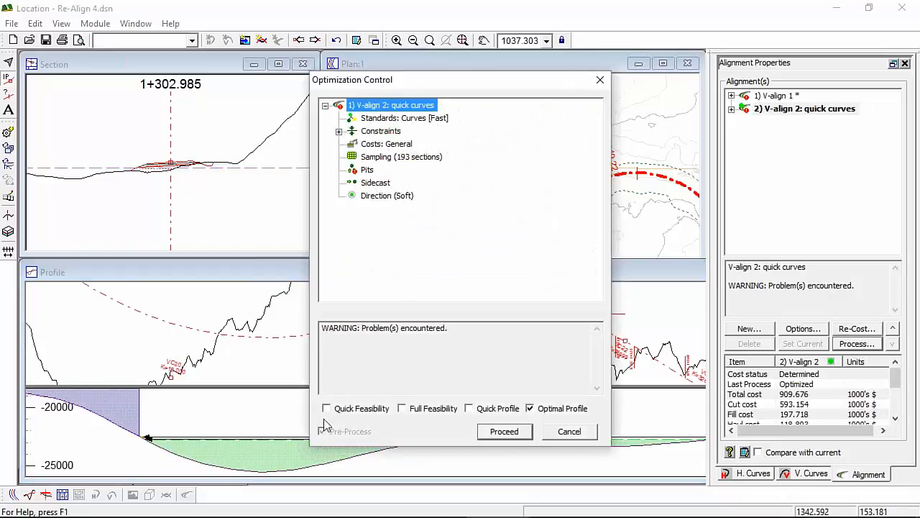
click(509, 433)
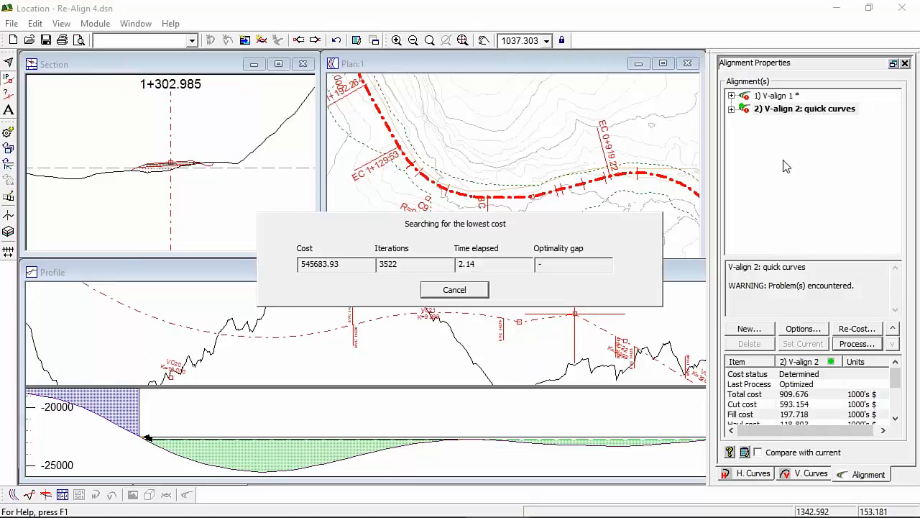
click(659, 383)
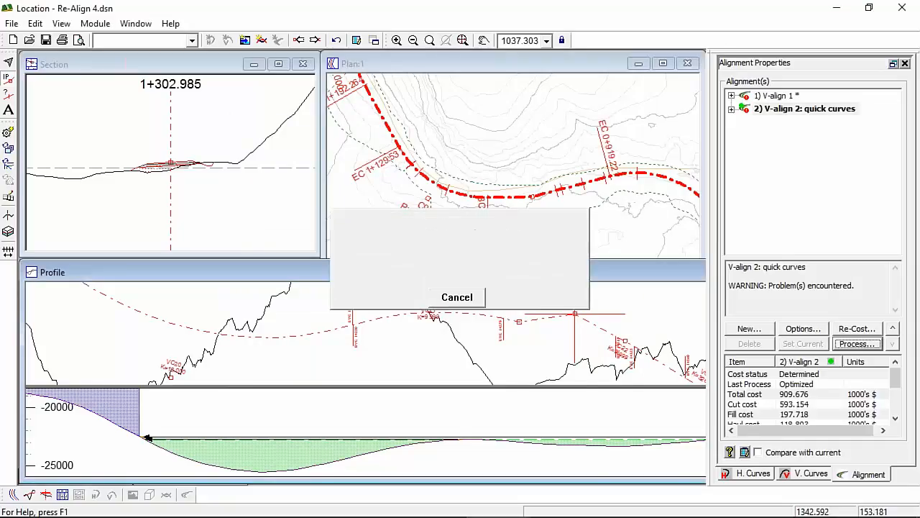
click(792, 396)
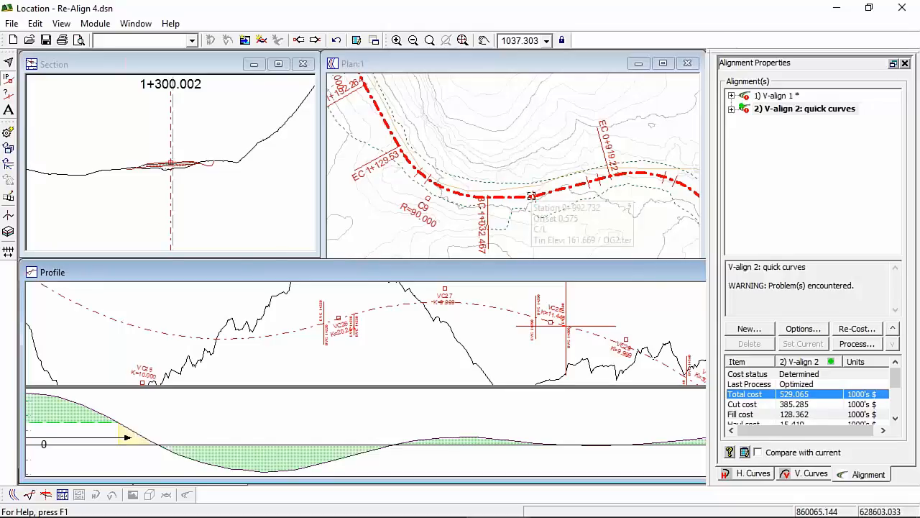
- Examine the re-optimized road in the plan, the maximized profile and mass haul diagram, and the maximized plan around curves C7 to C9
scroll(523, 180, up, 1)
mouse_move(530, 200)
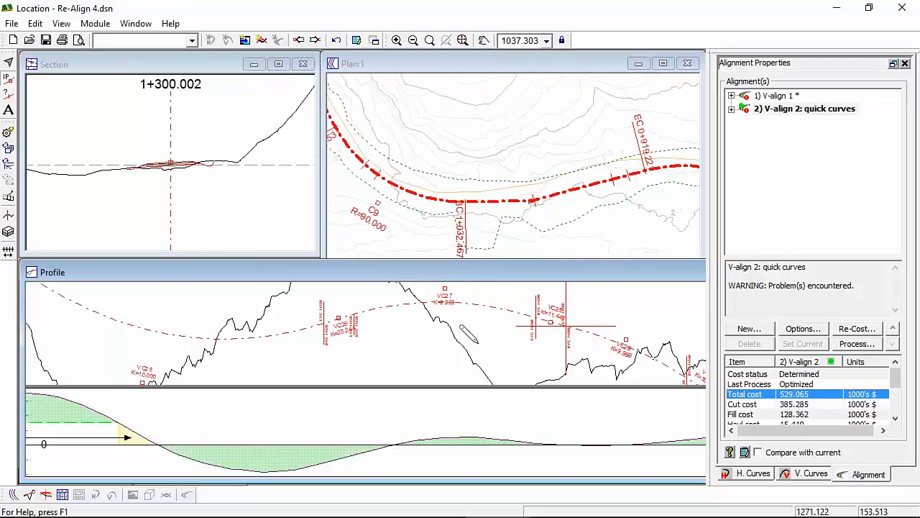
double_click(454, 272)
scroll(507, 161, down, 3)
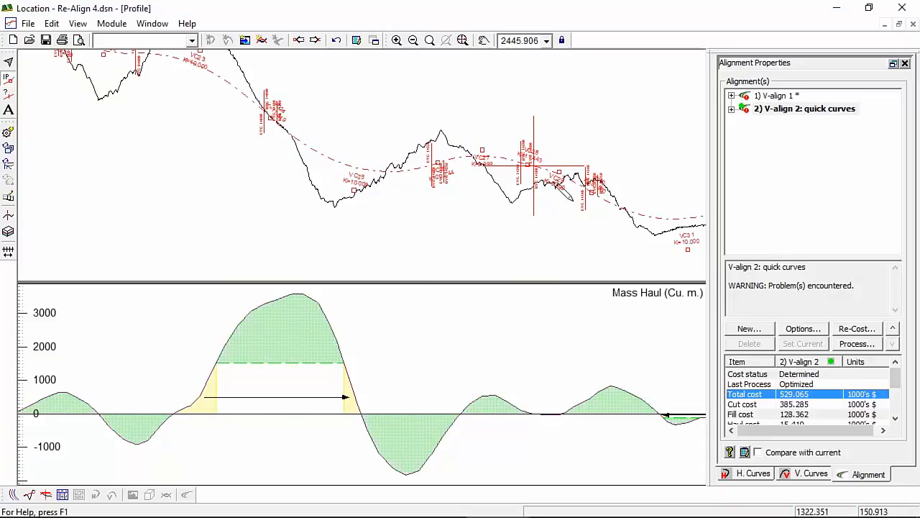
mouse_move(530, 150)
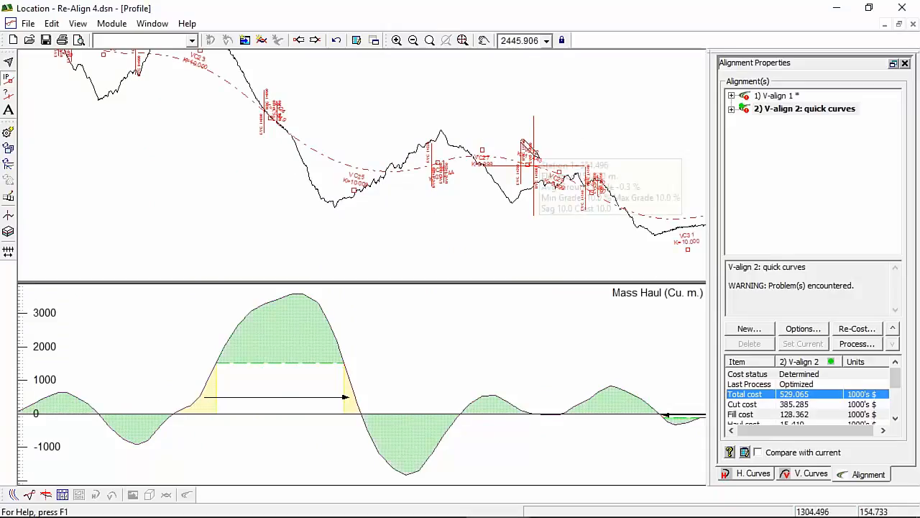
click(22, 495)
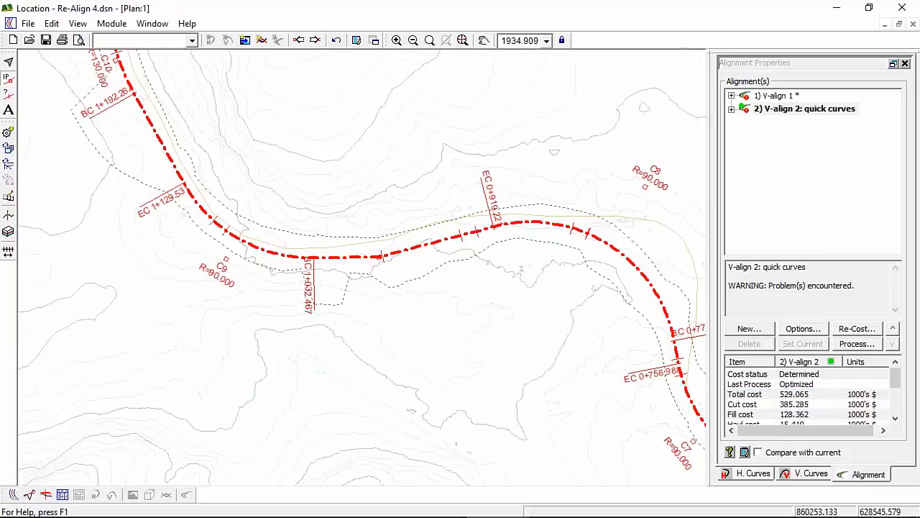
middle_drag(608, 300, 391, 232)
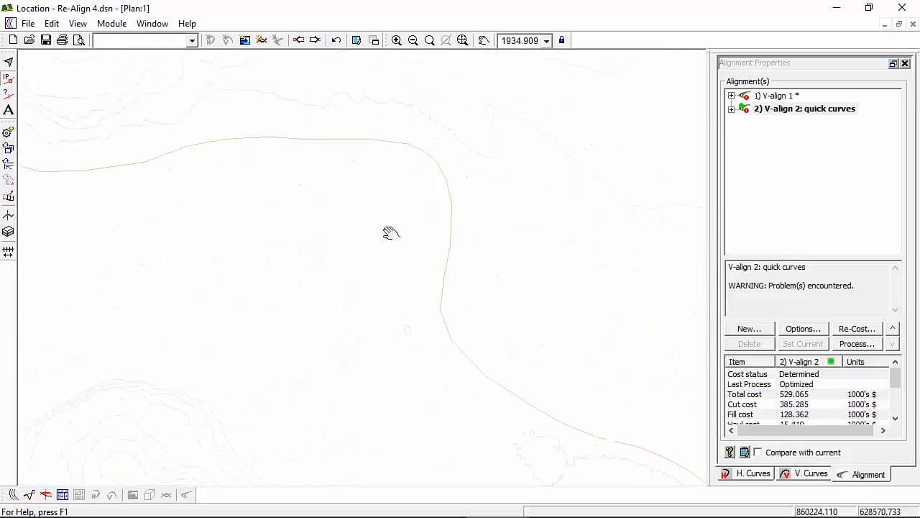
middle_drag(462, 241, 589, 257)
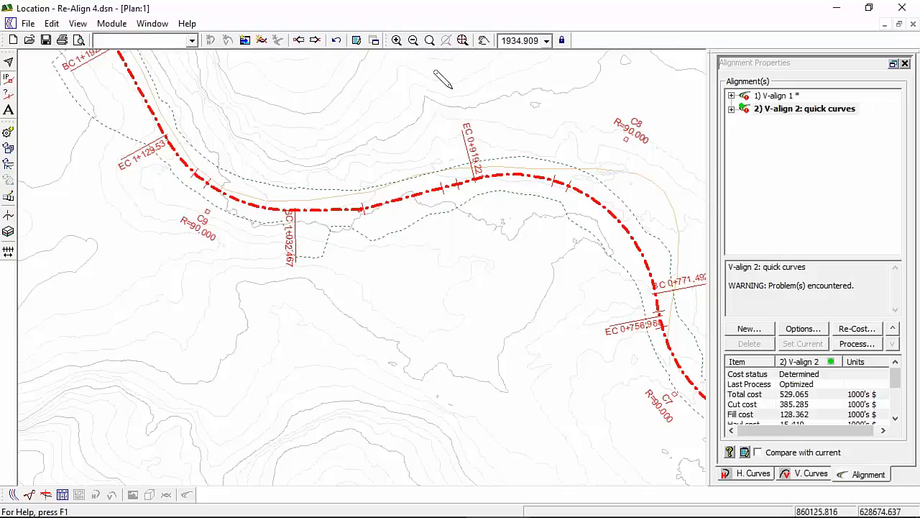
- Examine the road in plan from curves C7 to C9 out to the wider corridor, discarding the stray intersection point without recalculating the alignment
mouse_move(208, 338)
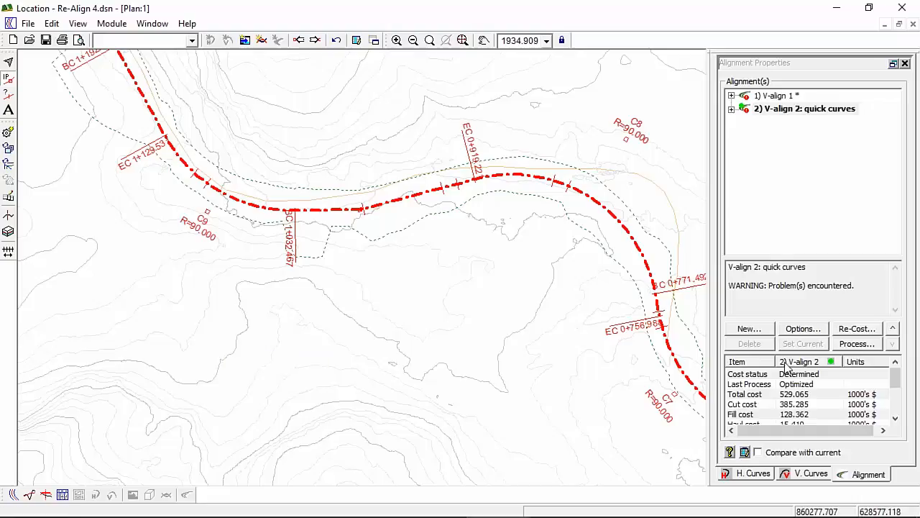
mouse_move(472, 272)
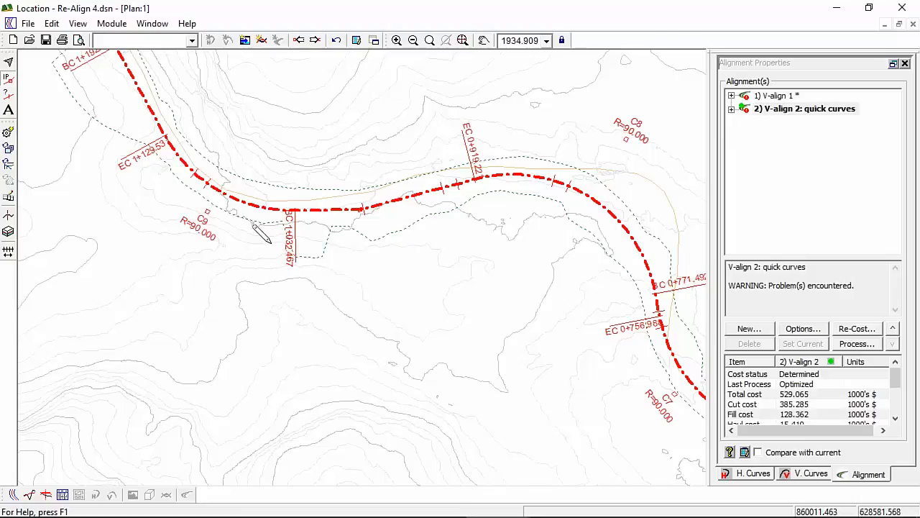
scroll(353, 264, down, 3)
scroll(410, 260, down, 4)
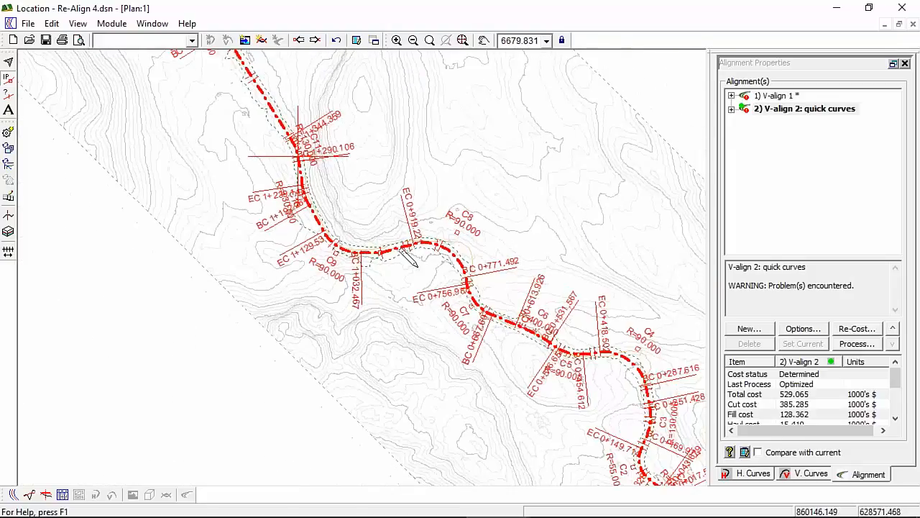
scroll(431, 269, down, 1)
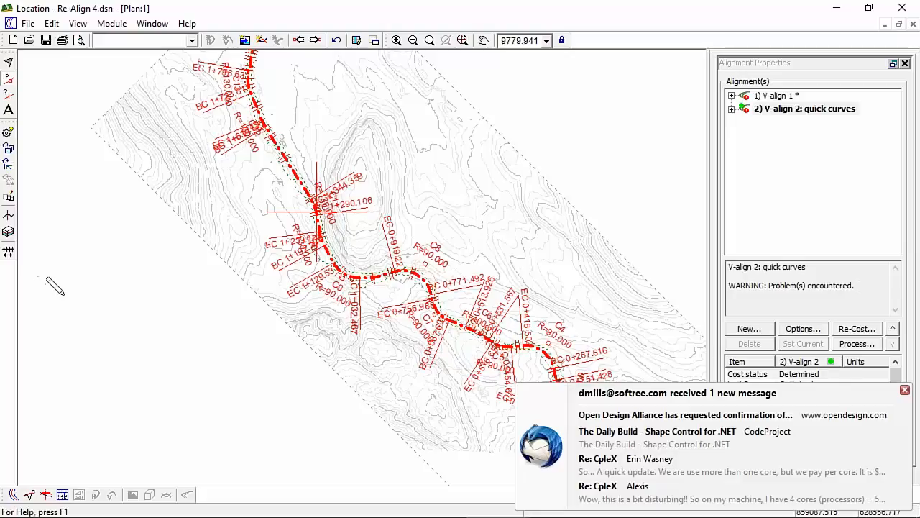
click(84, 306)
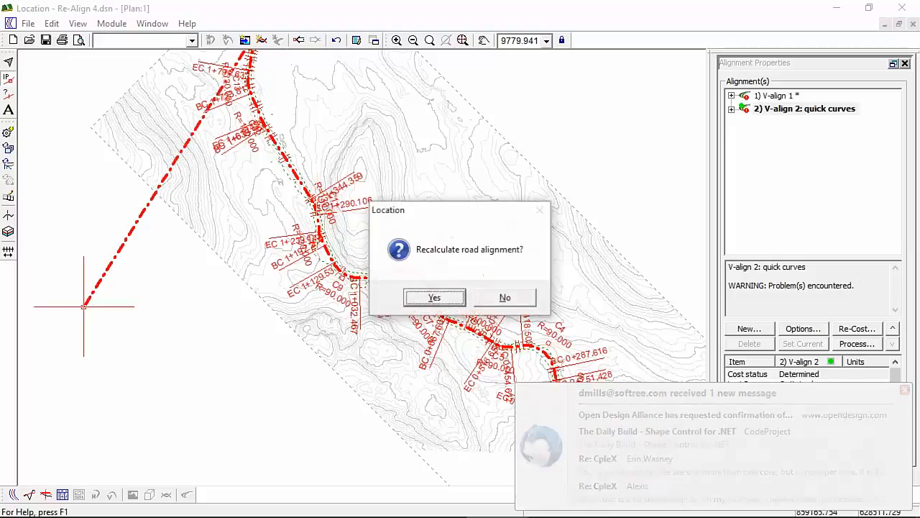
click(521, 299)
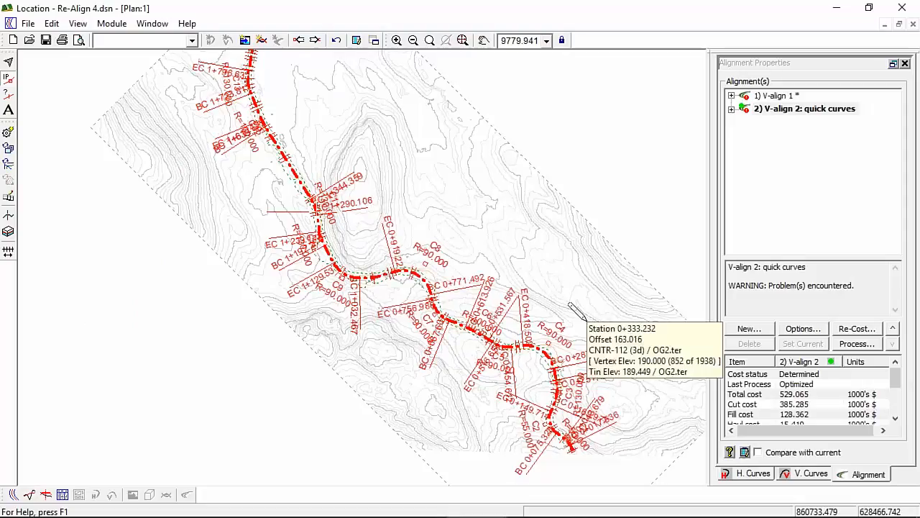